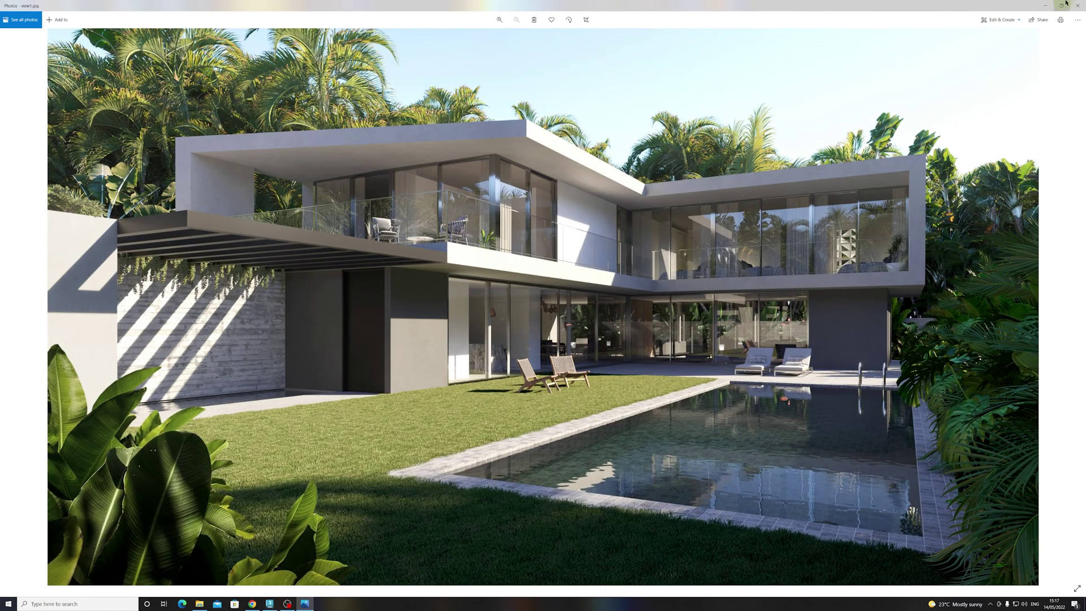
Close the villa render viewer and the Final Images folder, returning to 3ds Max
{"action": "left_click", "coordinate": [1071, 7]}
{"action": "left_click", "coordinate": [913, 135]}
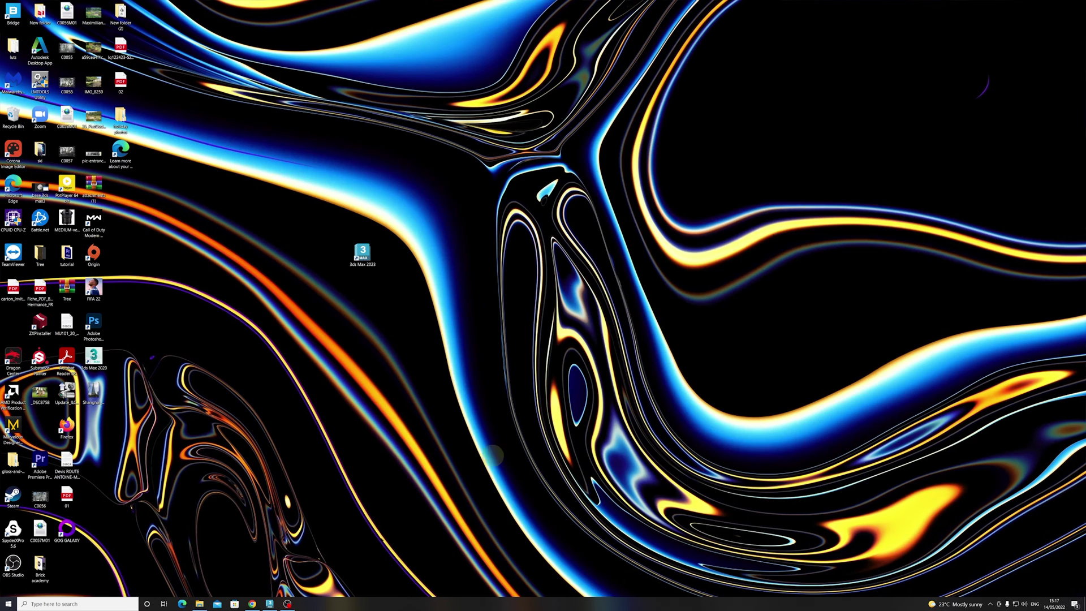
{"action": "left_click", "coordinate": [270, 603]}
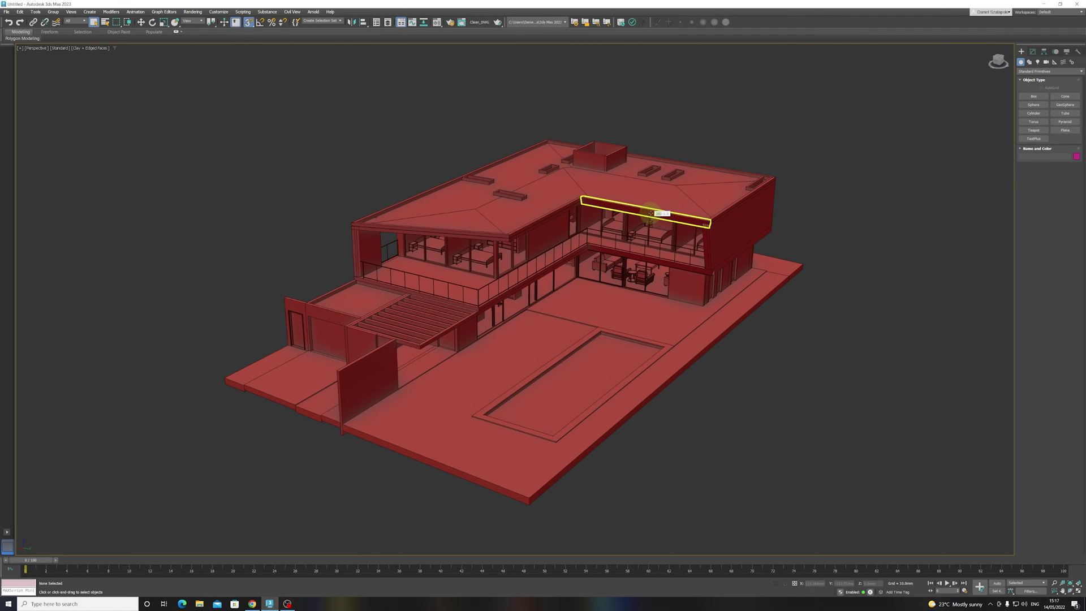
Window-select all 1968 villa house objects and delete them
{"action": "left_click", "coordinate": [482, 225]}
{"action": "middle_click_drag", "start_coordinate": [454, 309], "coordinate": [626, 287], "text": "alt"}
{"action": "left_click", "coordinate": [880, 330]}
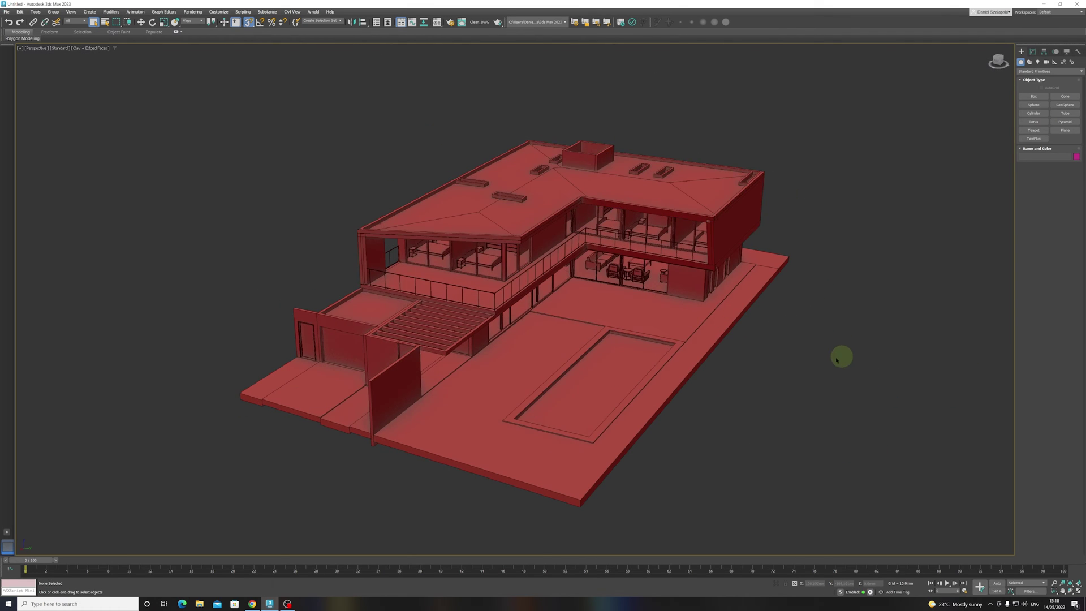
{"action": "scroll", "coordinate": [837, 351], "scroll_direction": "down", "scroll_amount": 3}
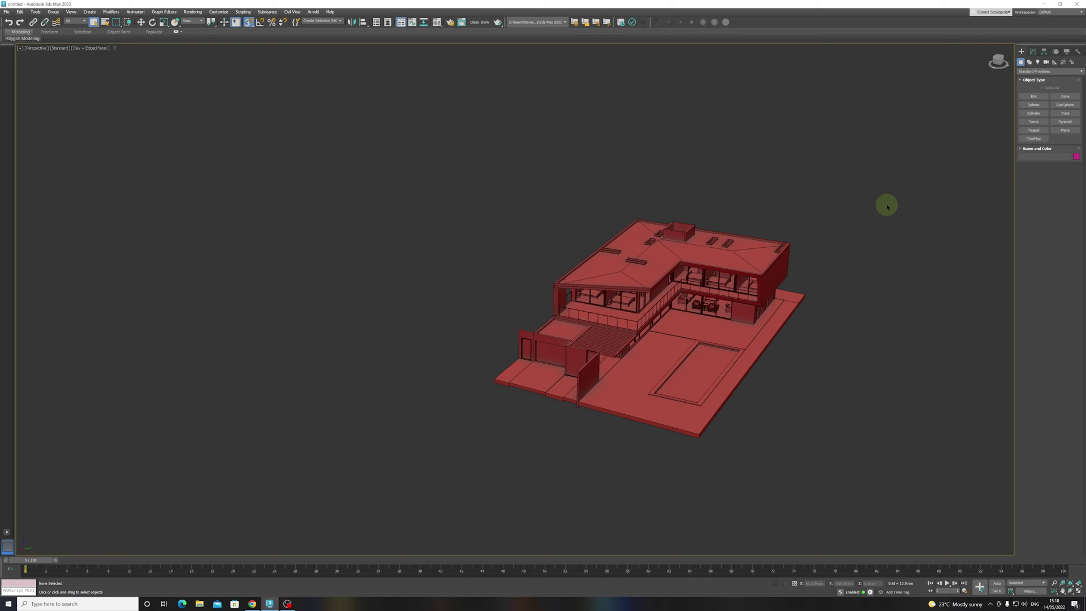
{"action": "middle_click_drag", "start_coordinate": [841, 259], "coordinate": [786, 270]}
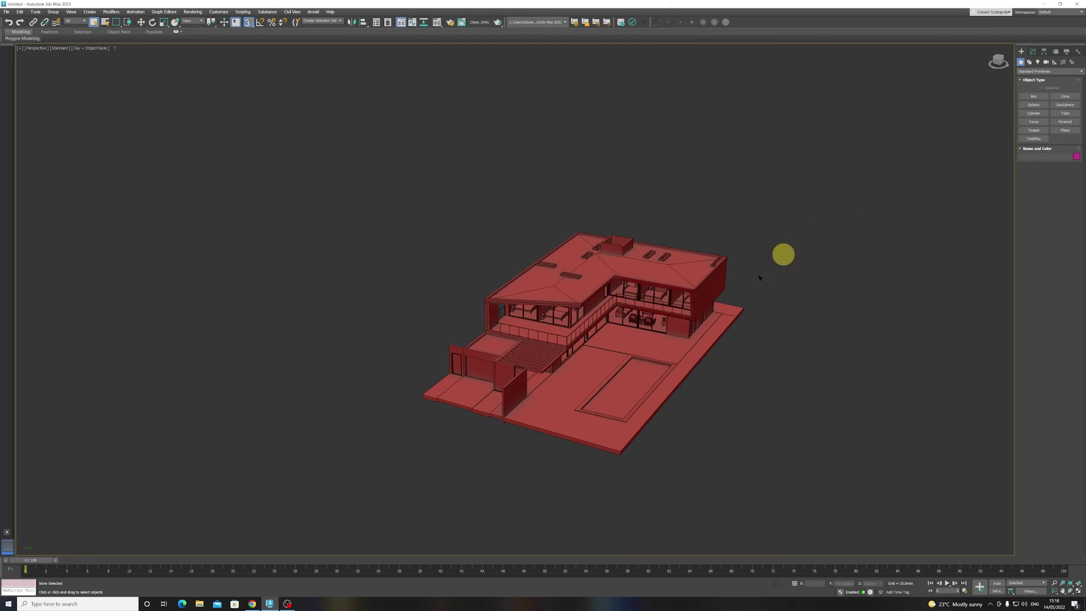
{"action": "left_click_drag", "start_coordinate": [760, 278], "coordinate": [361, 478]}
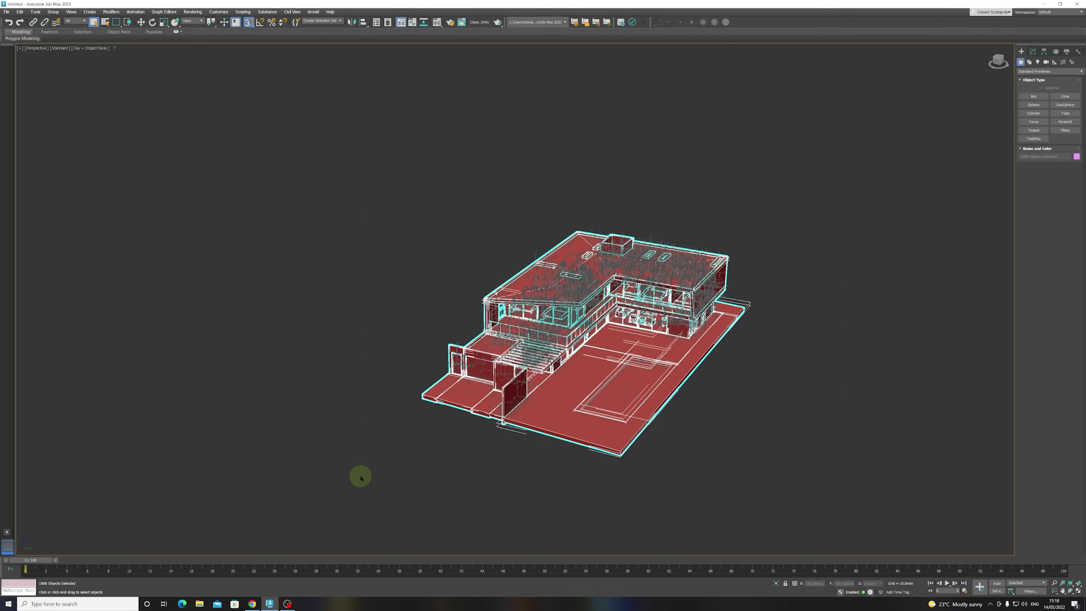
{"action": "key", "text": "Delete"}
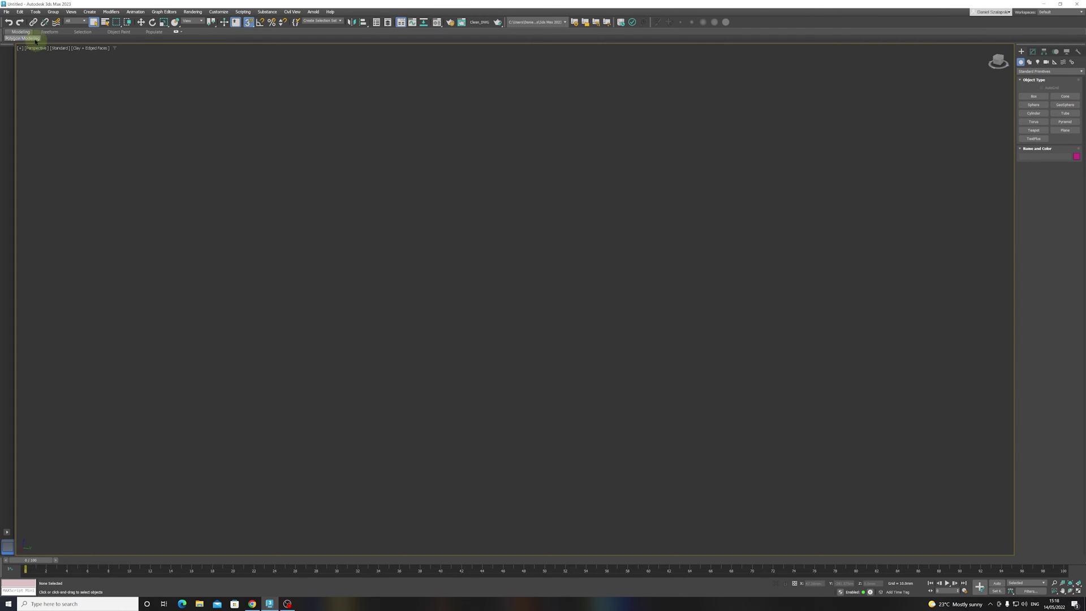
Import 0050-PL-R0- Andar Terreo.dwg from the Episode 2 DWGs folder with default DWG options
{"action": "left_click", "coordinate": [7, 12]}
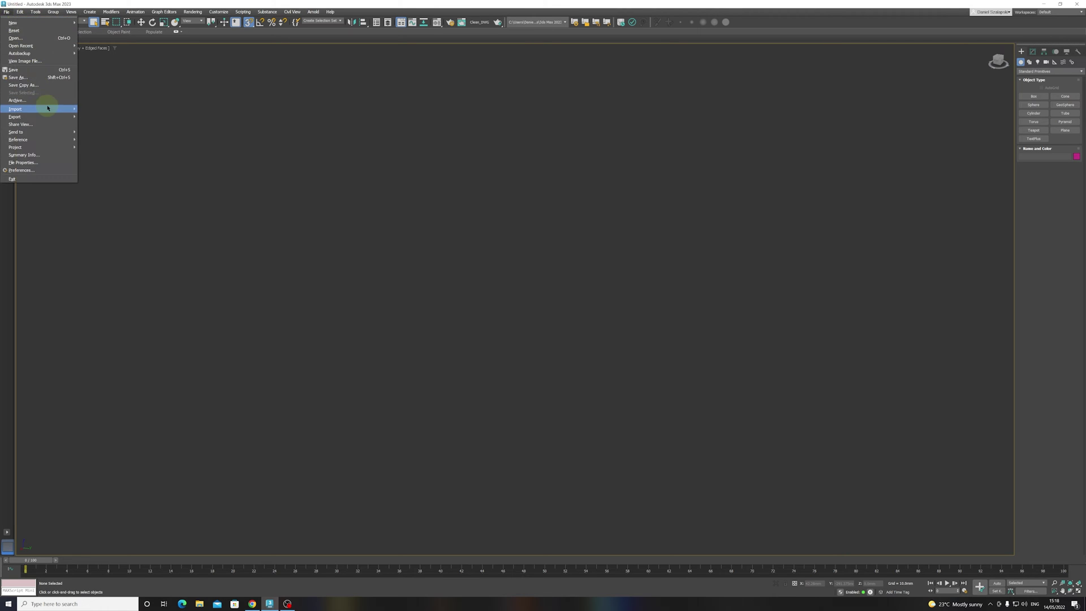
{"action": "mouse_move", "coordinate": [45, 109]}
{"action": "left_click", "coordinate": [97, 109]}
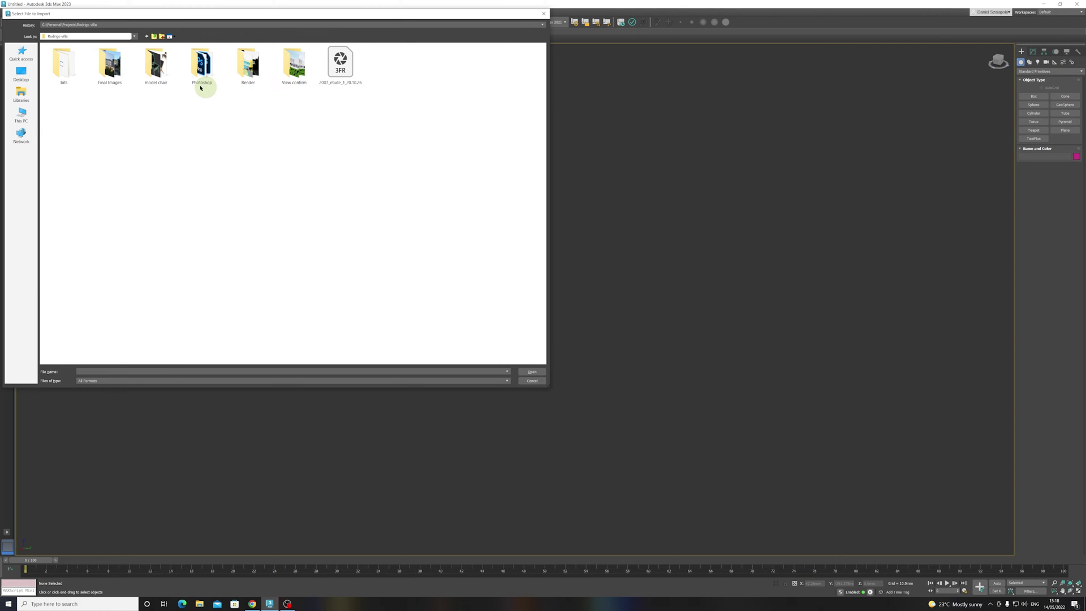
{"action": "left_click", "coordinate": [101, 25]}
{"action": "left_click", "coordinate": [98, 35]}
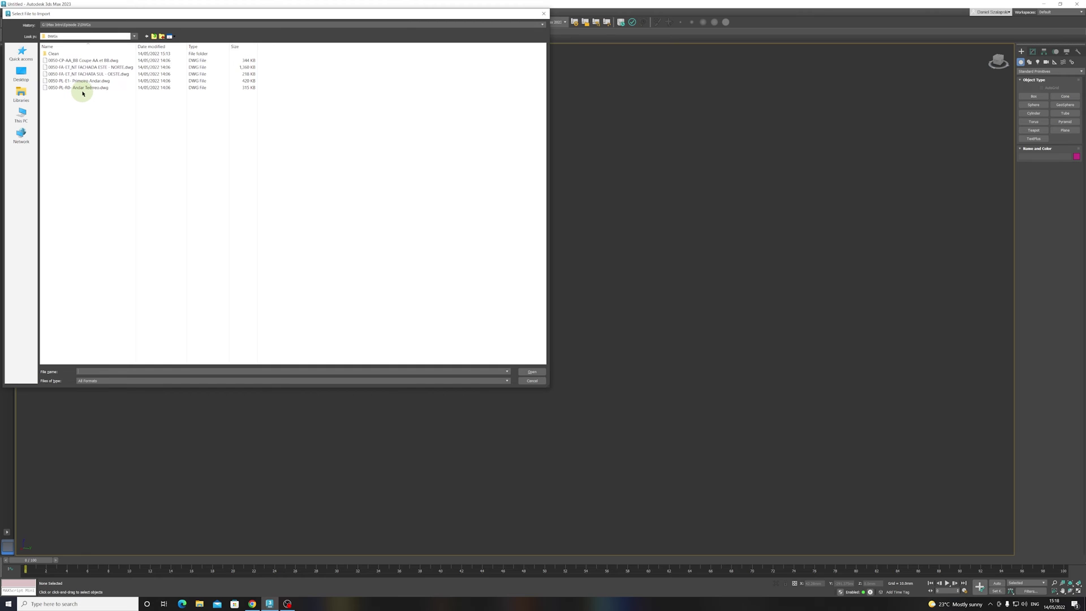
{"action": "left_click", "coordinate": [84, 89]}
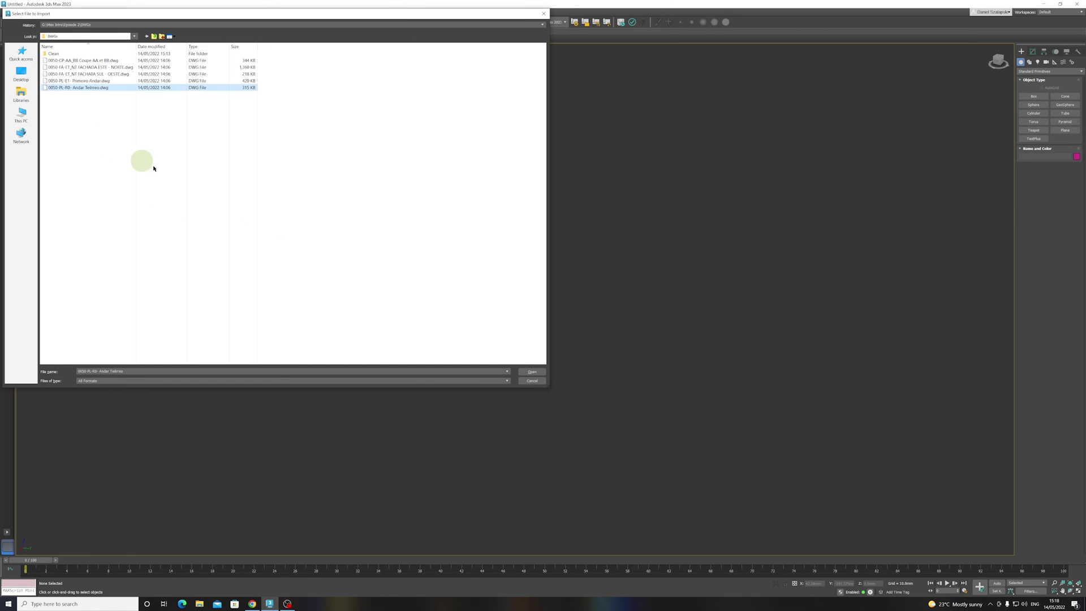
{"action": "left_click", "coordinate": [531, 372]}
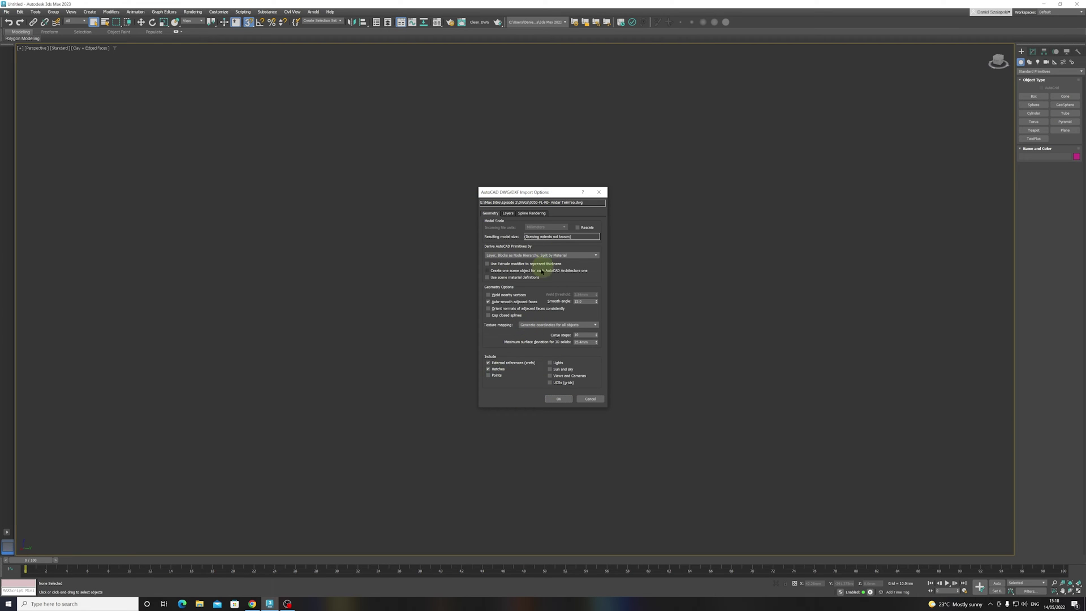
{"action": "left_click", "coordinate": [558, 400]}
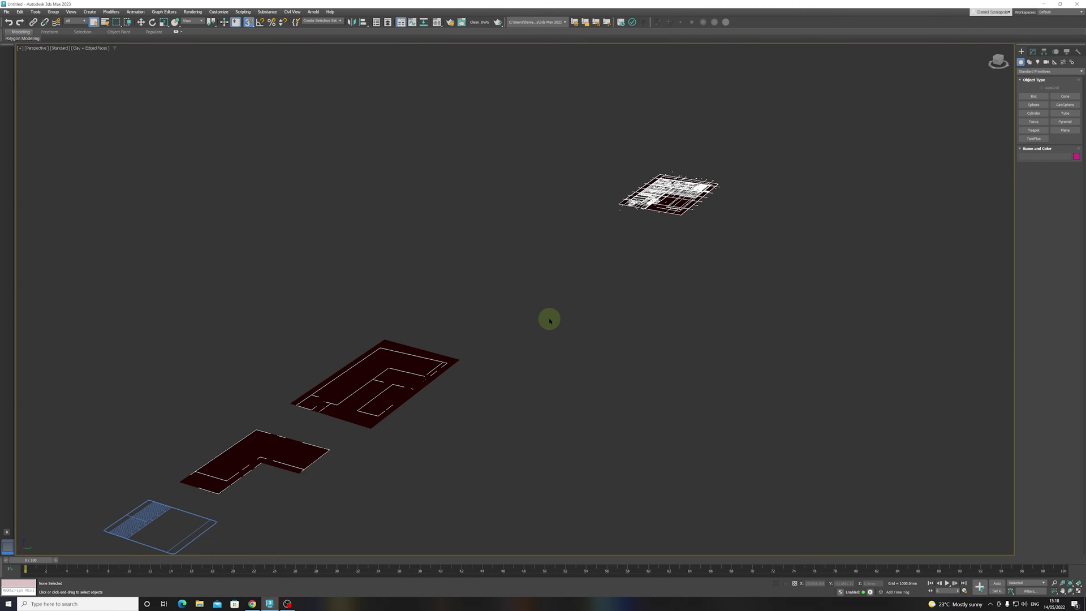
In Top view with the grid hidden, delete the three extra plans on the right
{"action": "key", "text": "t"}
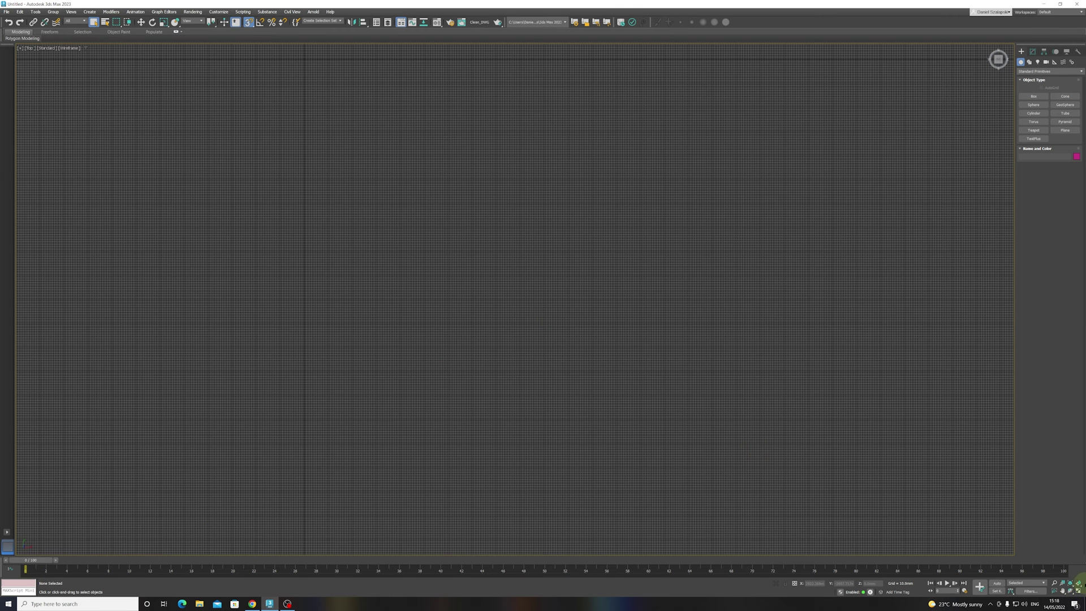
{"action": "key", "text": "z"}
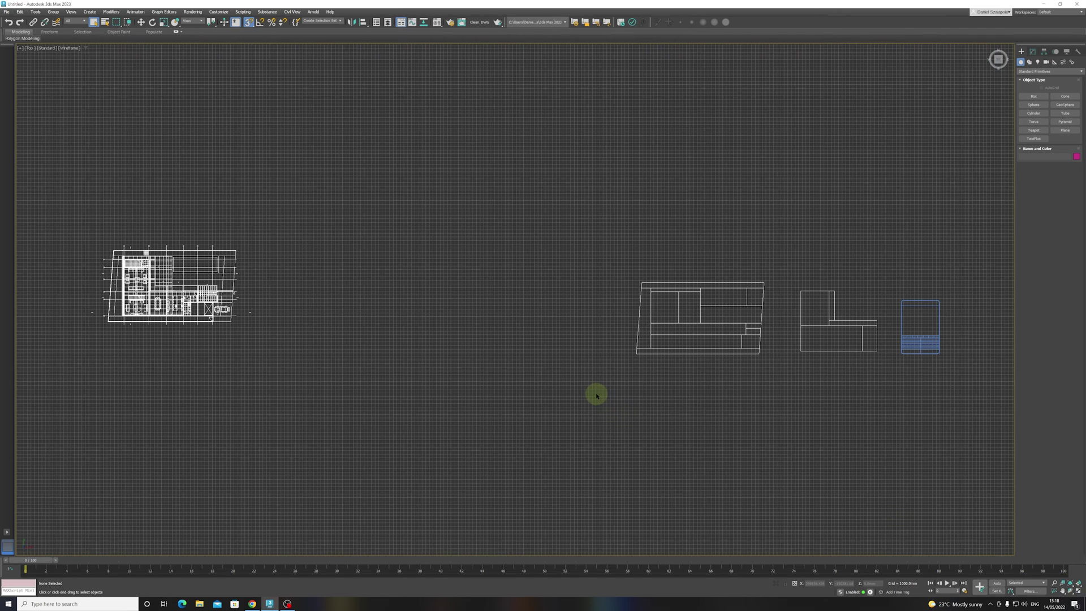
{"action": "key", "text": "g"}
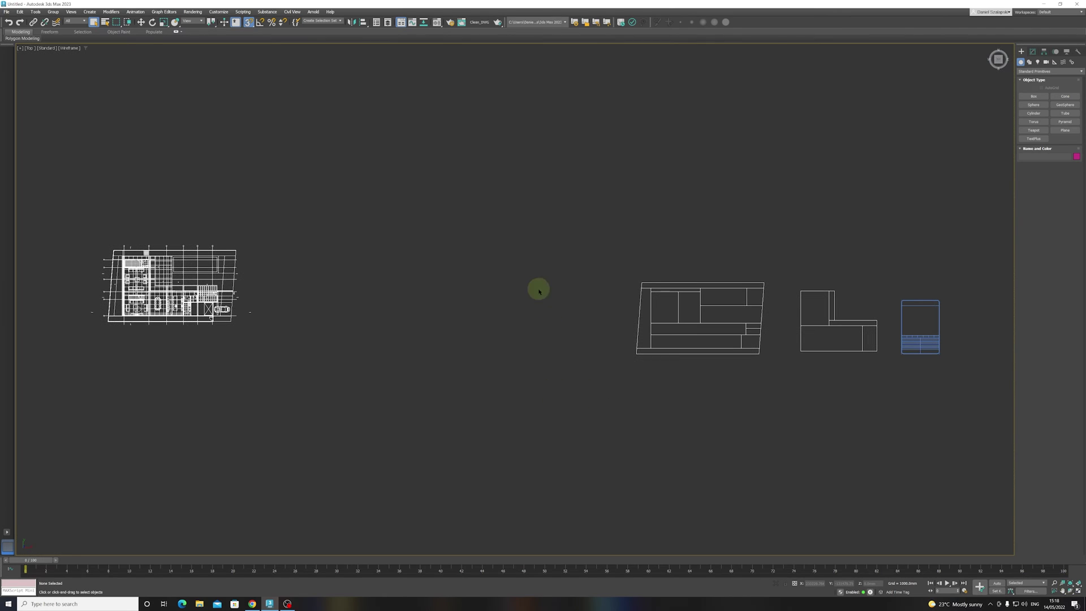
{"action": "right_click", "coordinate": [538, 289]}
{"action": "left_click_drag", "start_coordinate": [557, 212], "coordinate": [963, 449]}
{"action": "key", "text": "Delete"}
Delete the top, left and interior structural grid lines and circle markers, then shade the view
{"action": "middle_click_drag", "start_coordinate": [359, 364], "coordinate": [490, 356]}
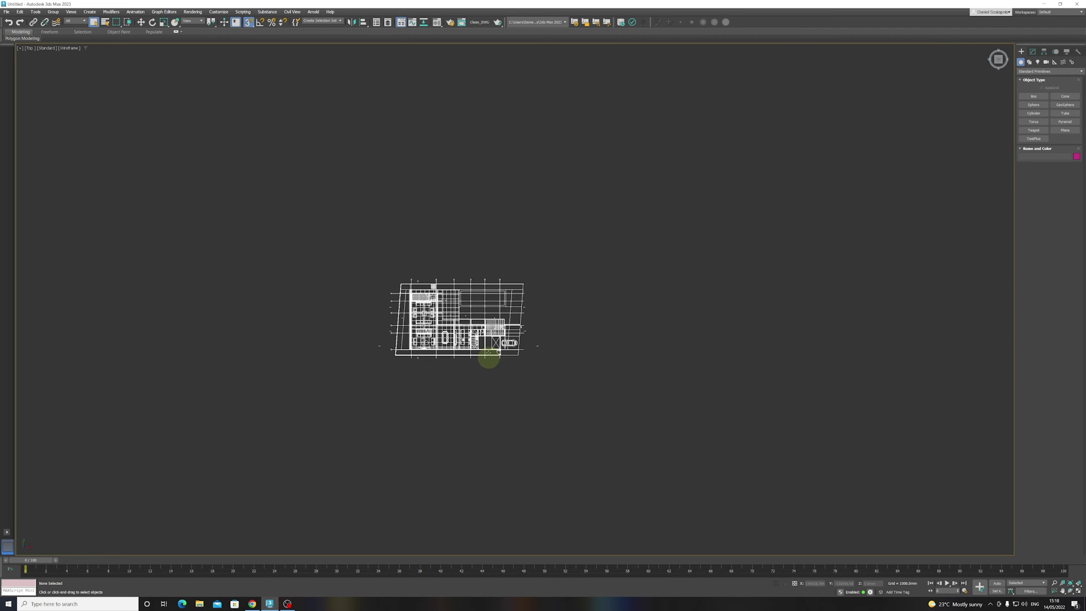
{"action": "scroll", "coordinate": [498, 291], "scroll_direction": "up", "scroll_amount": 5}
{"action": "middle_click_drag", "start_coordinate": [514, 311], "coordinate": [574, 278]}
{"action": "left_click_drag", "start_coordinate": [641, 187], "coordinate": [277, 233]}
{"action": "key", "text": "Delete"}
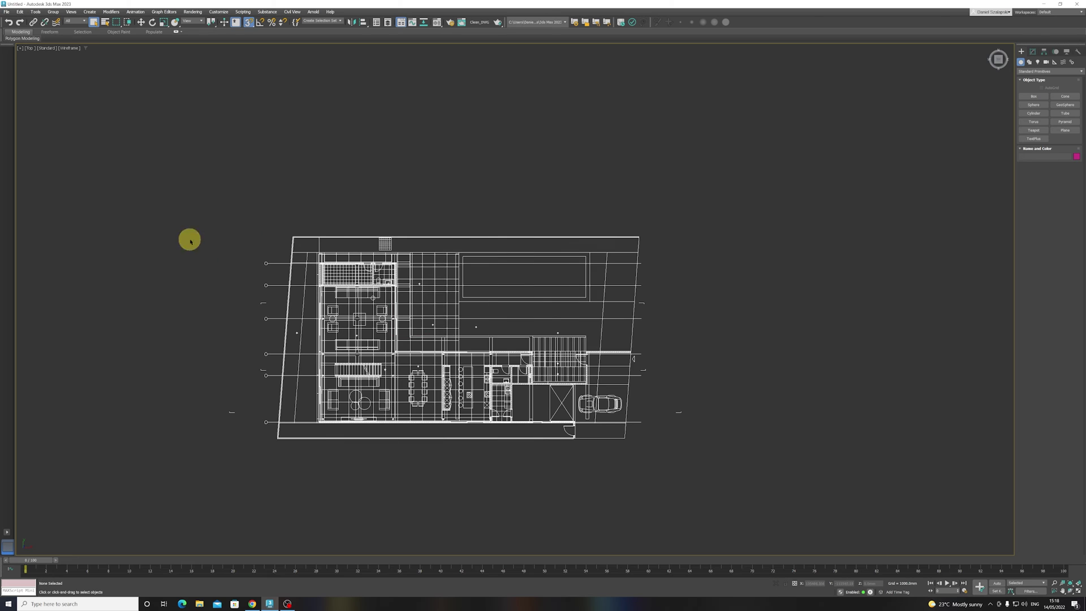
{"action": "left_click_drag", "start_coordinate": [190, 239], "coordinate": [270, 447]}
{"action": "key", "text": "Delete"}
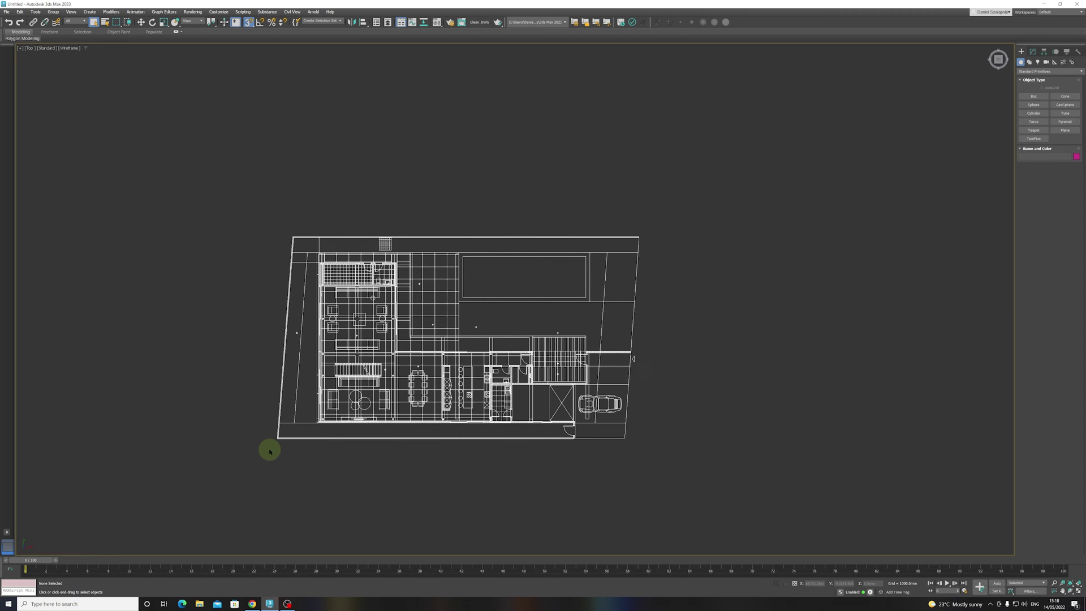
{"action": "left_click", "coordinate": [436, 304]}
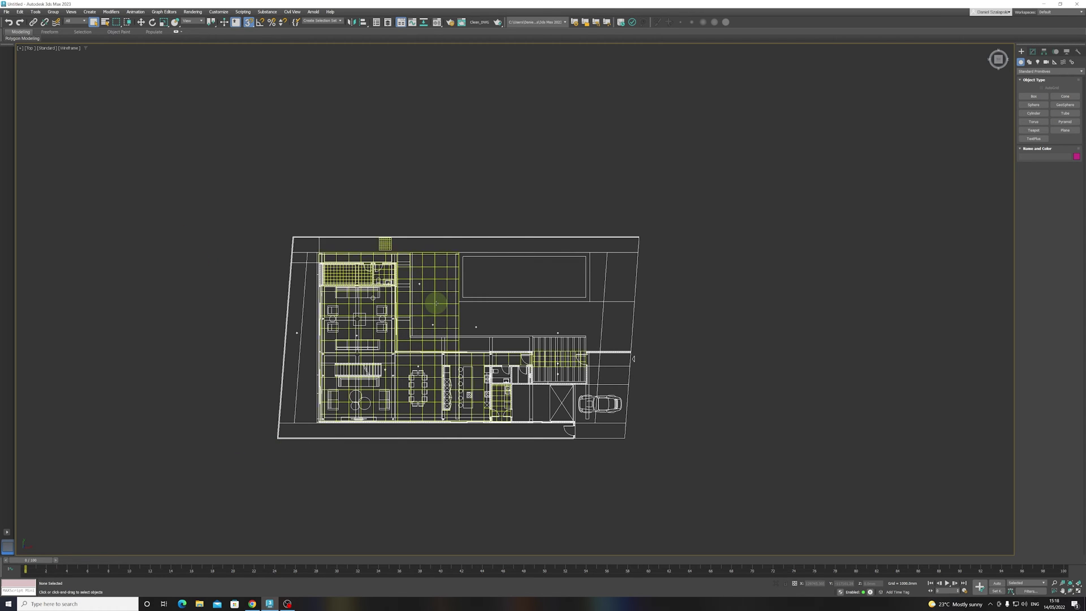
{"action": "key", "text": "Delete"}
{"action": "key", "text": "F3"}
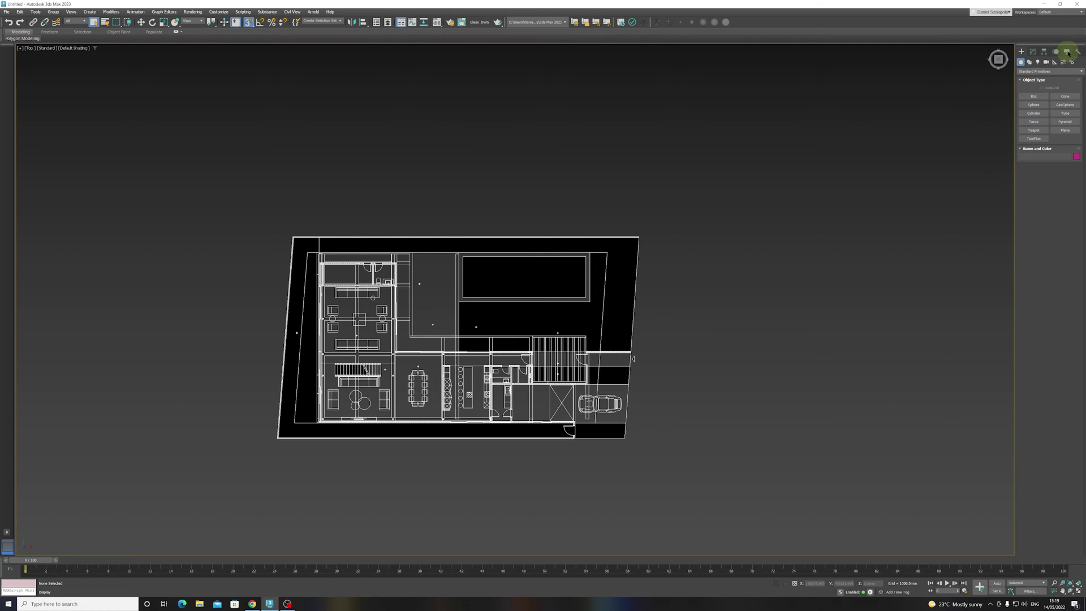
Hide shapes by category, delete all remaining filled solid objects, then show shapes again
{"action": "left_click", "coordinate": [1067, 52]}
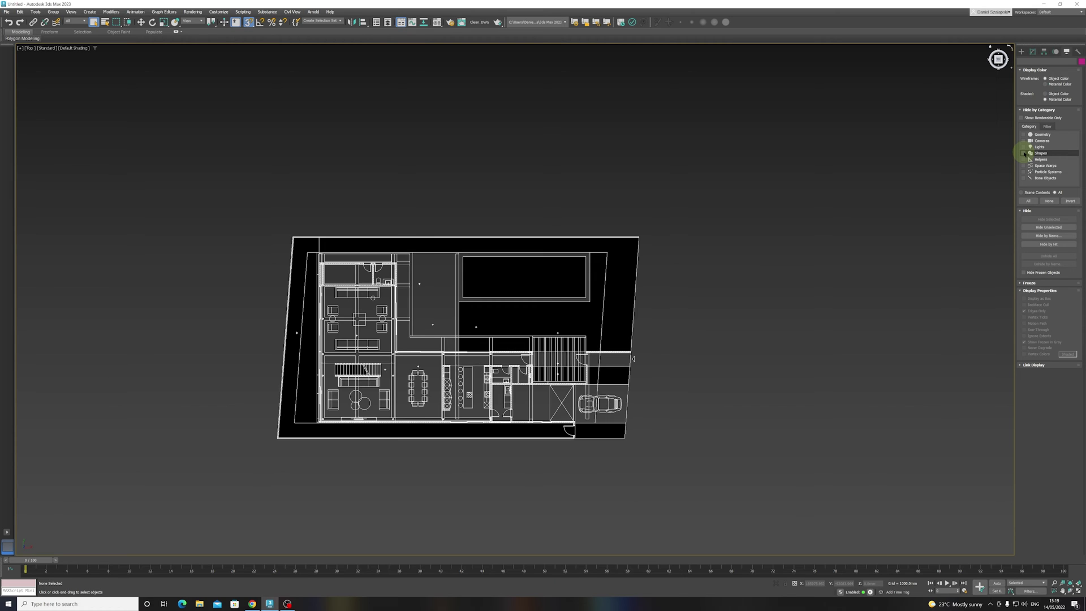
{"action": "left_click", "coordinate": [1025, 153]}
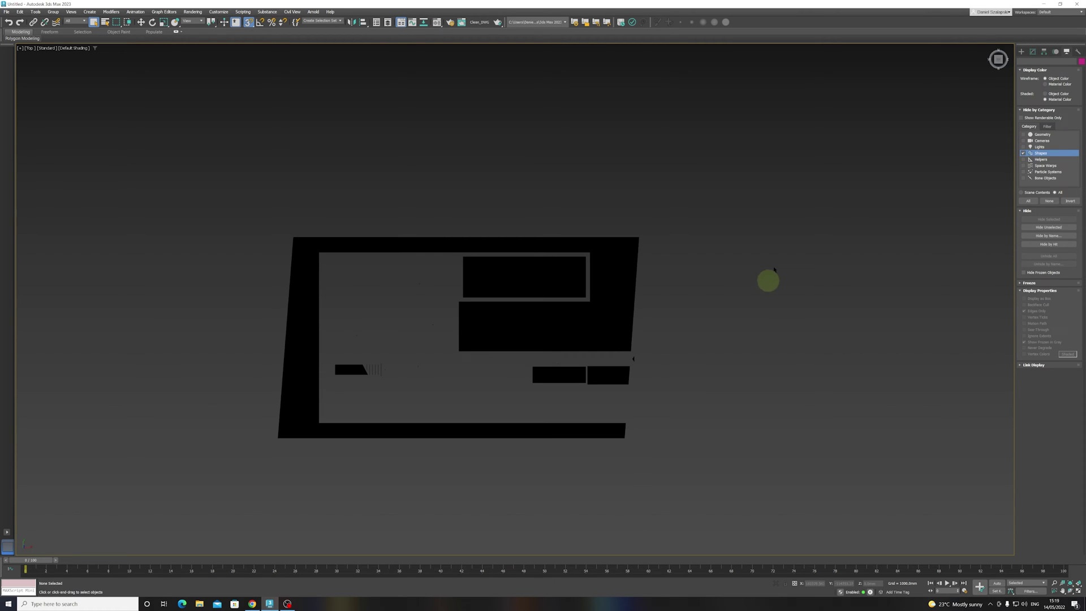
{"action": "left_click_drag", "start_coordinate": [820, 180], "coordinate": [170, 499]}
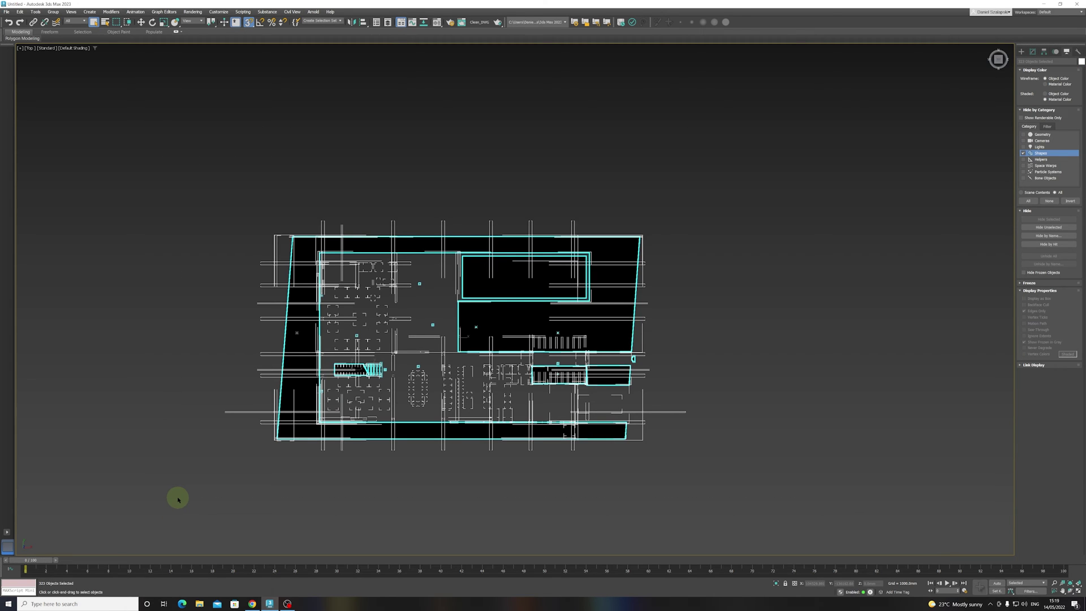
{"action": "key", "text": "Delete"}
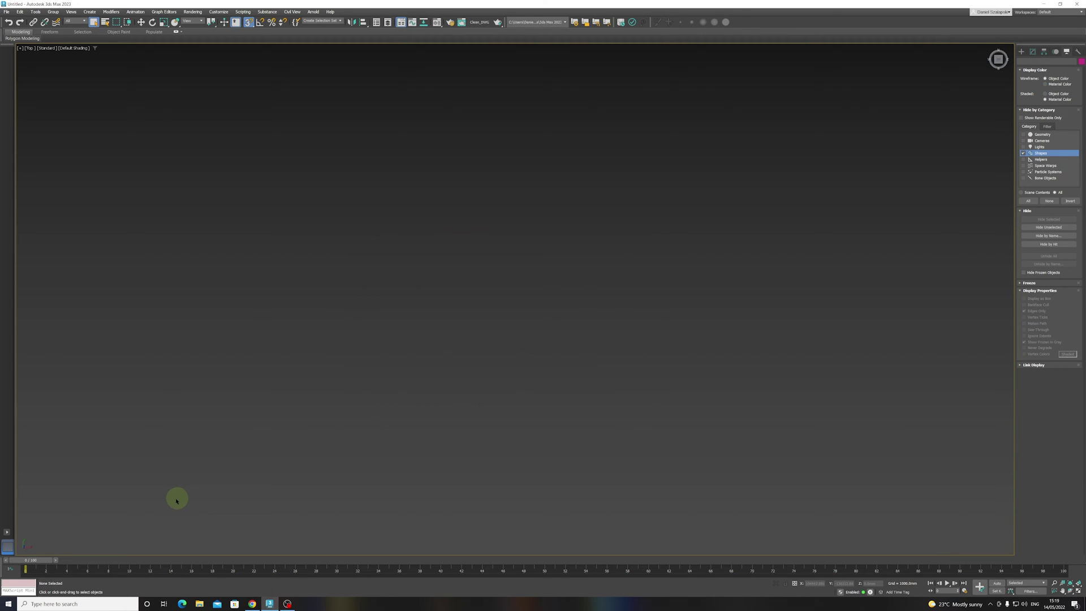
{"action": "left_click", "coordinate": [1024, 154]}
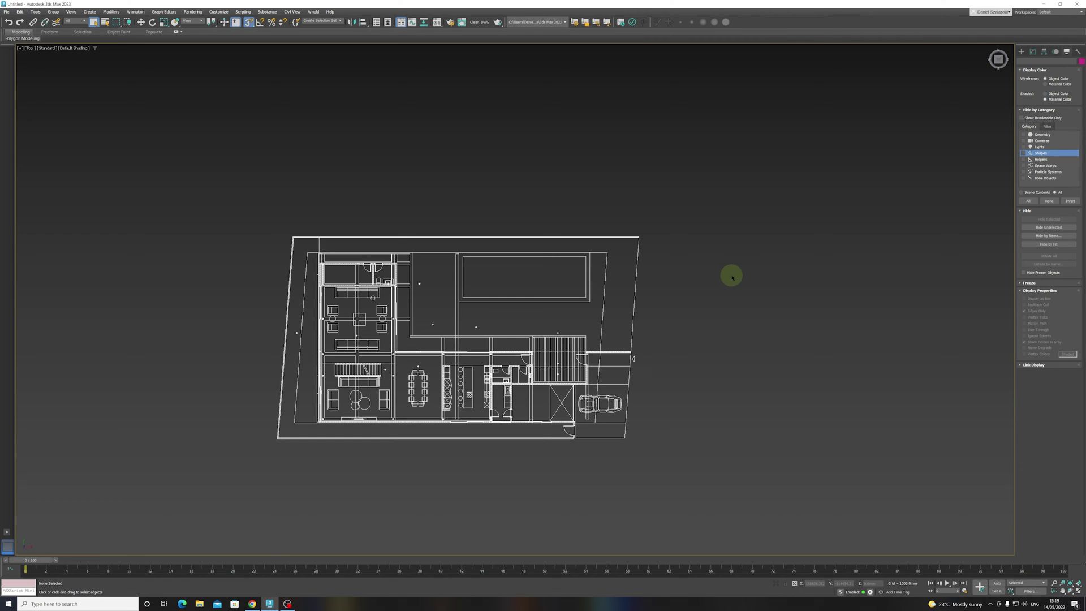
{"action": "middle_click_drag", "start_coordinate": [364, 406], "coordinate": [516, 322]}
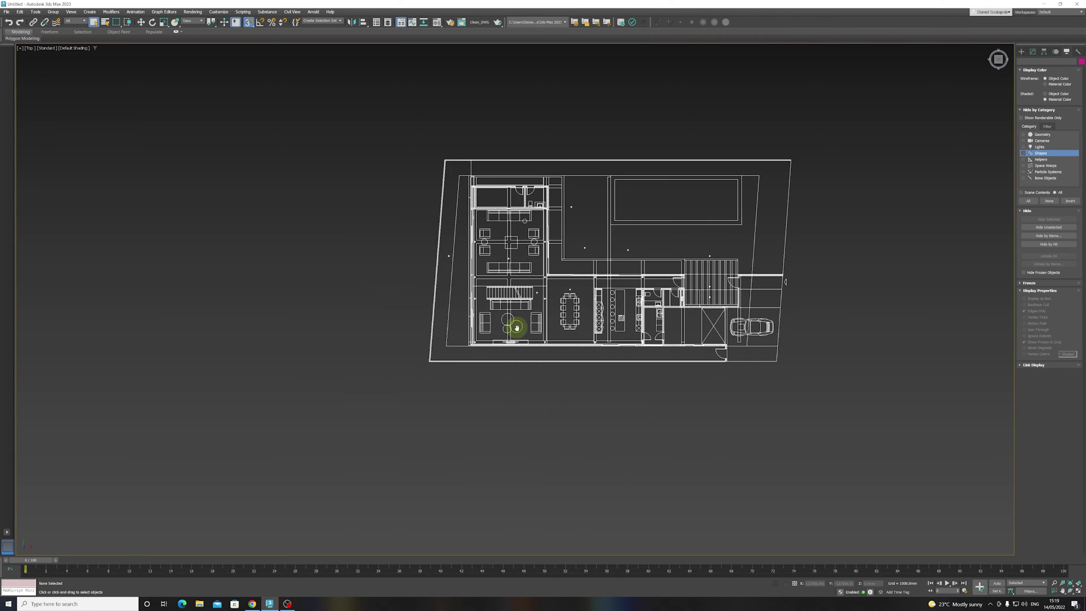
{"action": "middle_click_drag", "start_coordinate": [676, 215], "coordinate": [554, 253]}
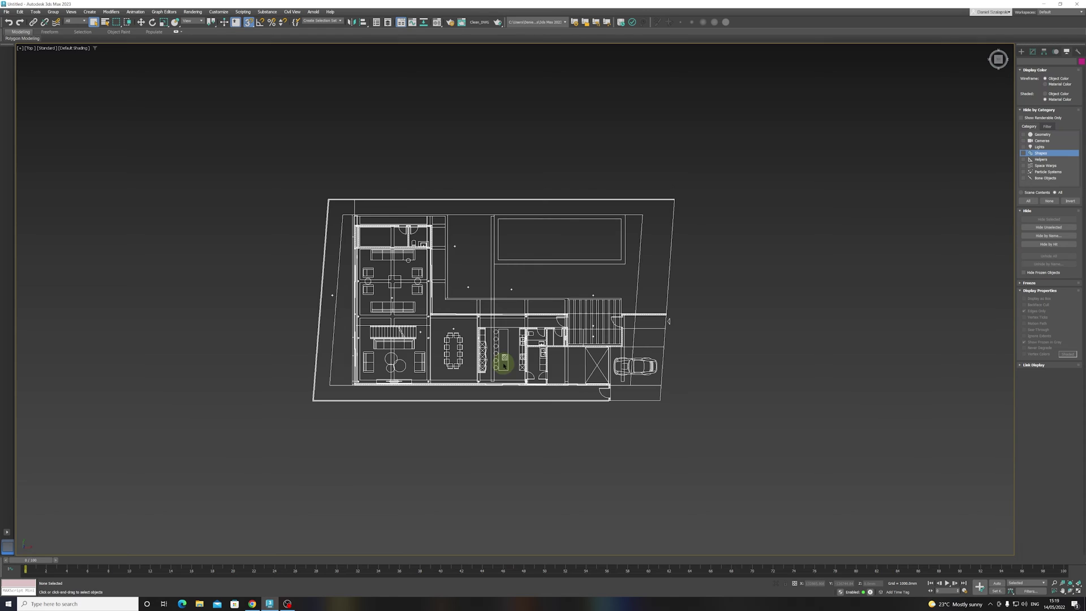
{"action": "middle_click_drag", "start_coordinate": [474, 327], "coordinate": [476, 338]}
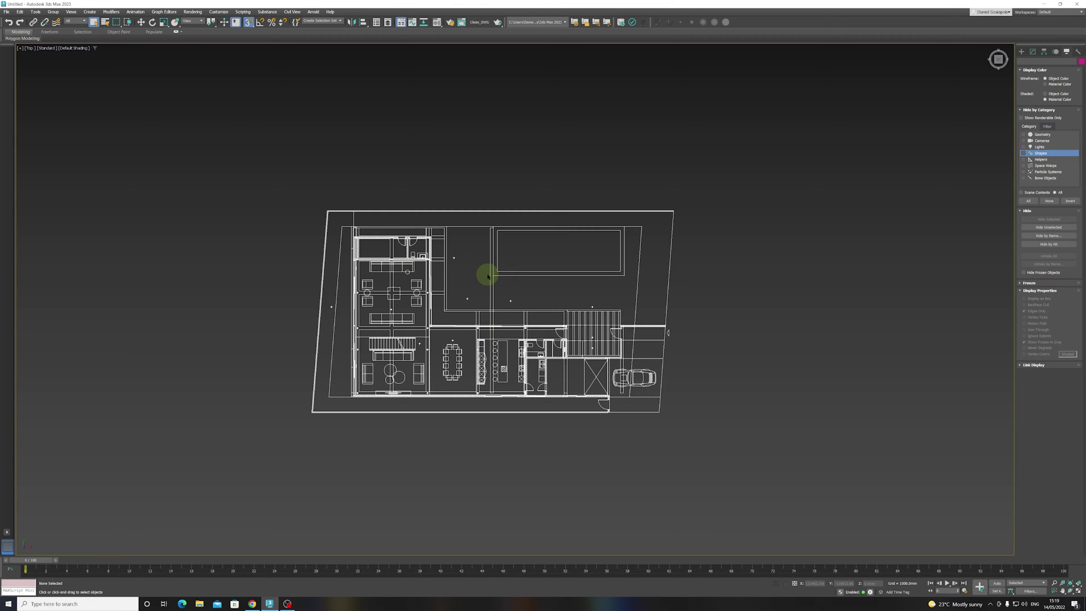
Check the scene object list and delete the CONST_Dalles paving shape
{"action": "key", "text": "h"}
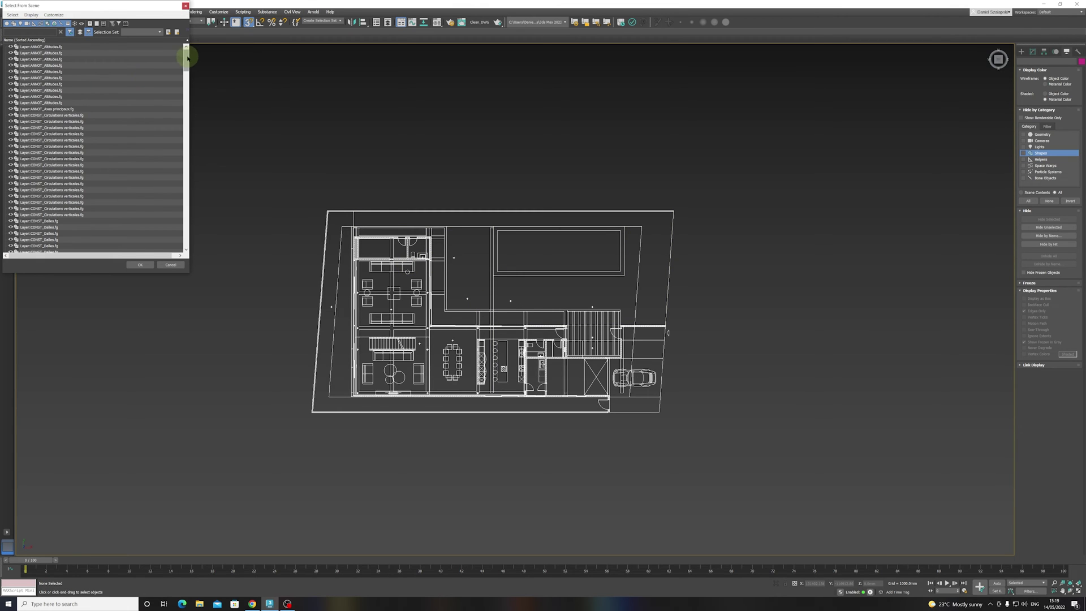
{"action": "mouse_move", "coordinate": [187, 58]}
{"action": "left_mouse_down"}
{"action": "mouse_move", "coordinate": [189, 248]}
{"action": "mouse_move", "coordinate": [193, 43]}
{"action": "left_mouse_up"}
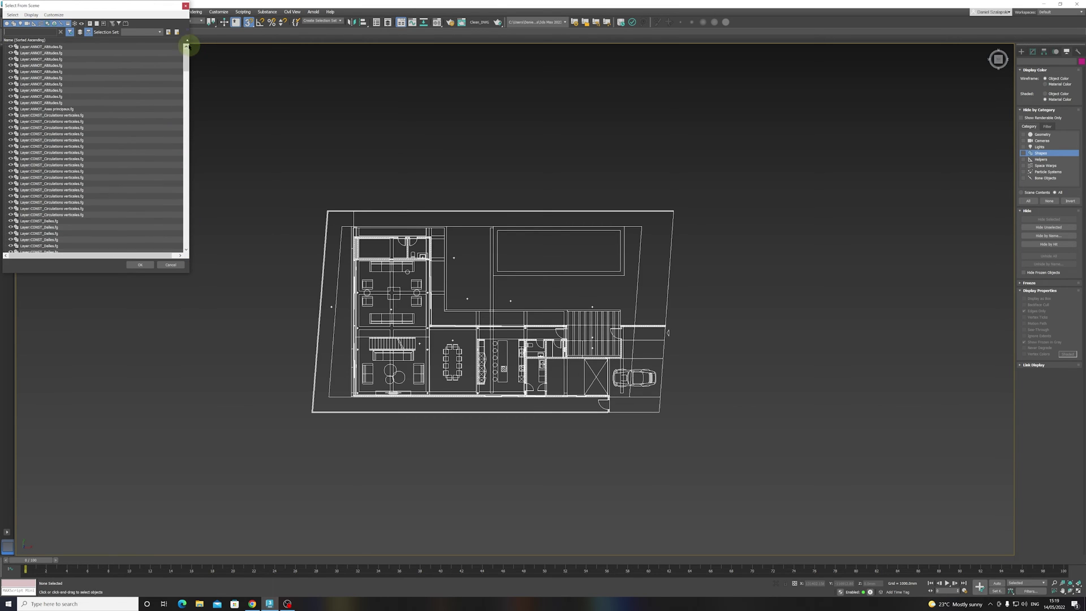
{"action": "left_click", "coordinate": [185, 7]}
{"action": "left_click", "coordinate": [672, 232]}
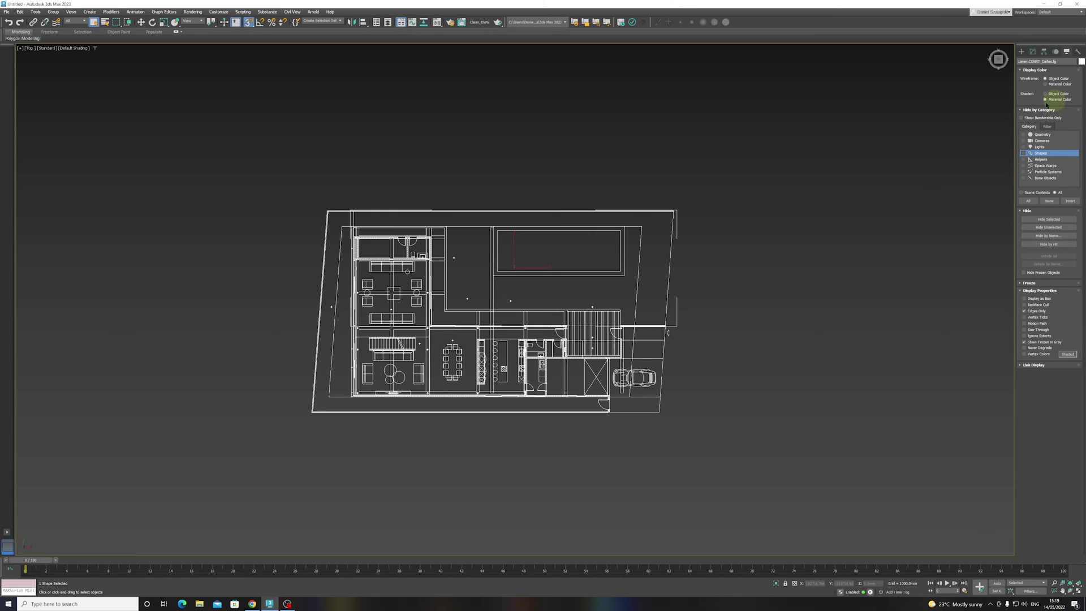
{"action": "key", "text": "Delete"}
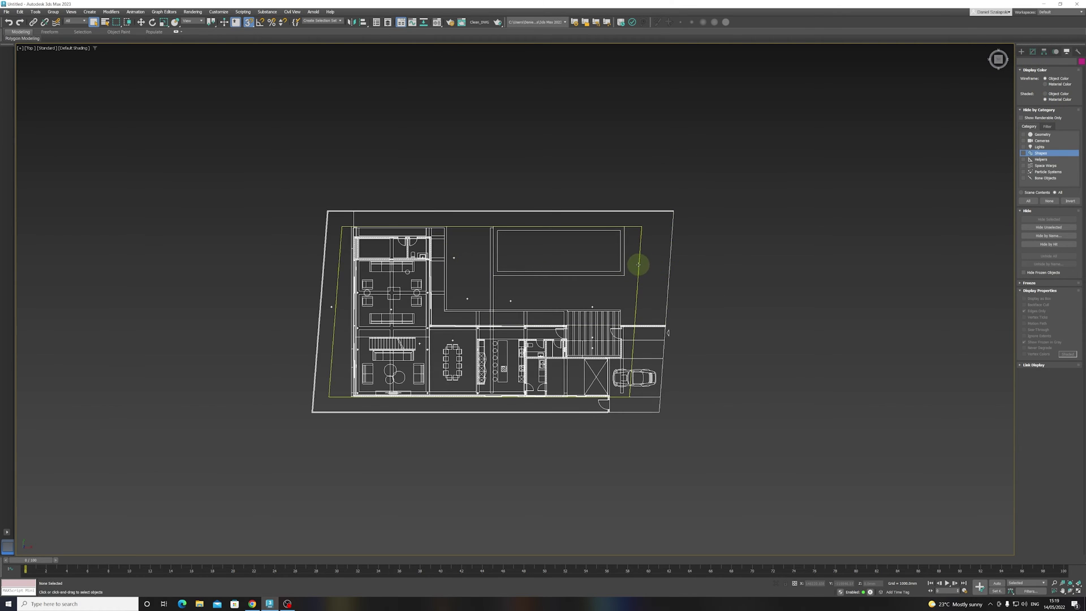
Convert the ANNOT_Axes principaux outline to an Editable Spline
{"action": "left_click", "coordinate": [638, 264]}
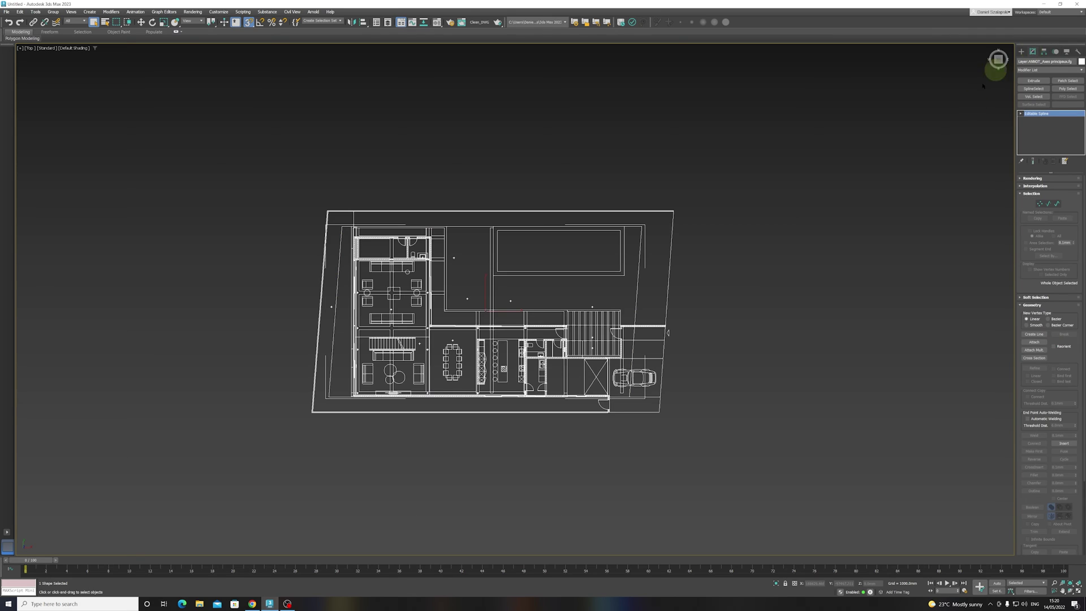
{"action": "left_click", "coordinate": [1030, 116]}
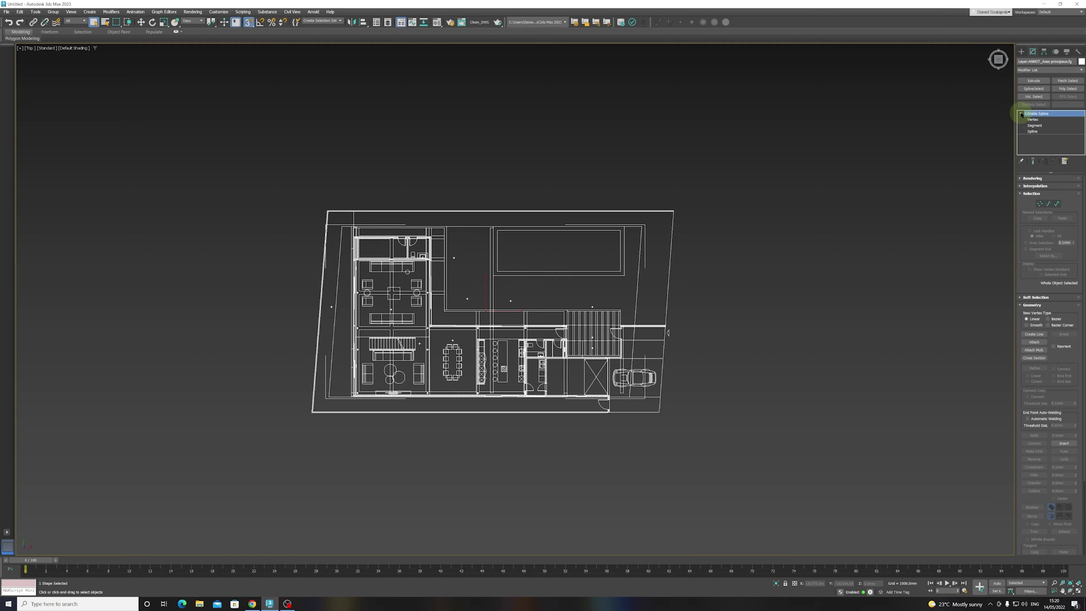
{"action": "left_click", "coordinate": [1031, 124]}
{"action": "left_click", "coordinate": [1021, 113]}
{"action": "right_click", "coordinate": [1027, 113]}
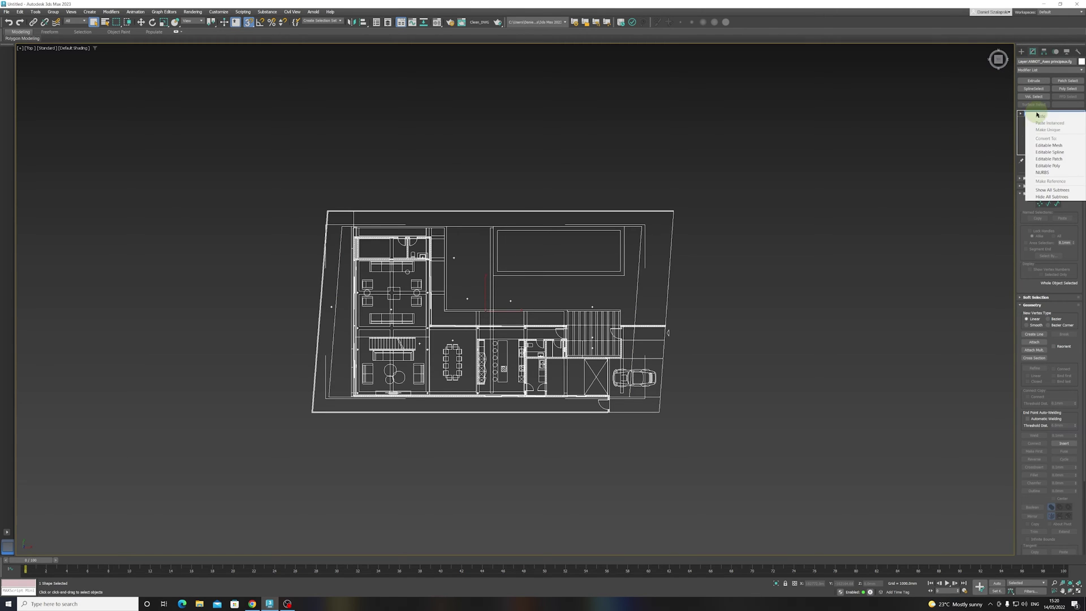
{"action": "left_click", "coordinate": [1061, 153]}
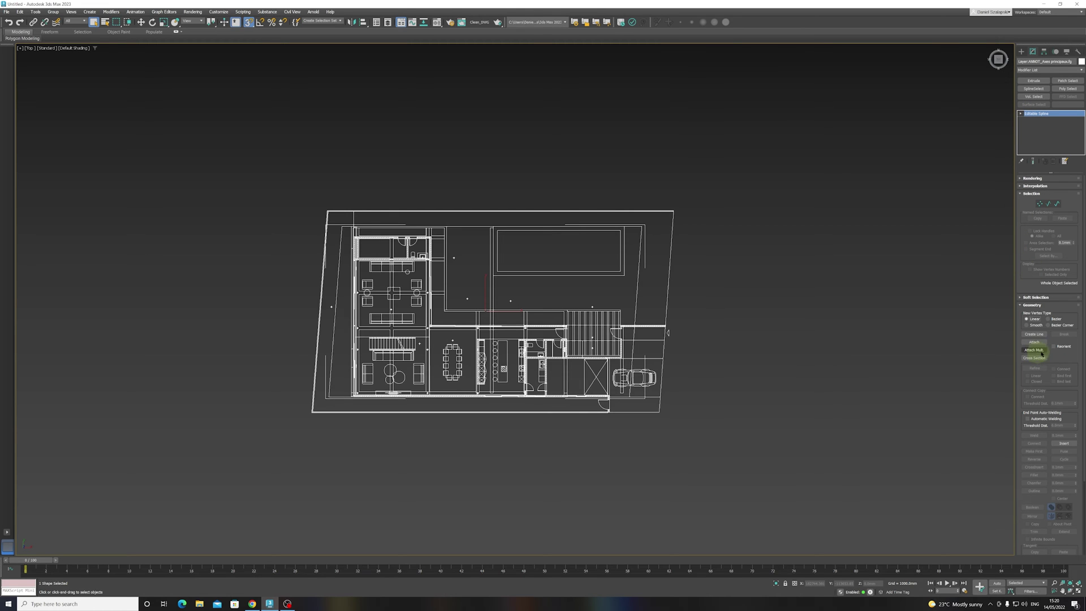
{"action": "left_click_drag", "start_coordinate": [1059, 356], "coordinate": [1066, 332]}
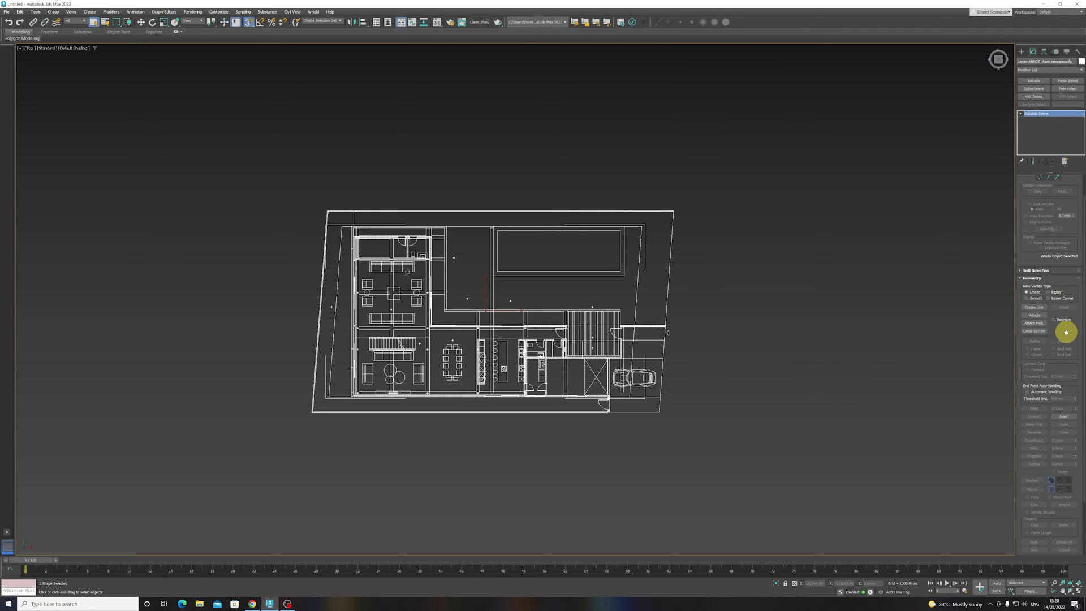
Attach every listed floor-plan shape to the axes spline with Attach Mult
{"action": "left_click", "coordinate": [1034, 323]}
{"action": "left_click", "coordinate": [12, 14]}
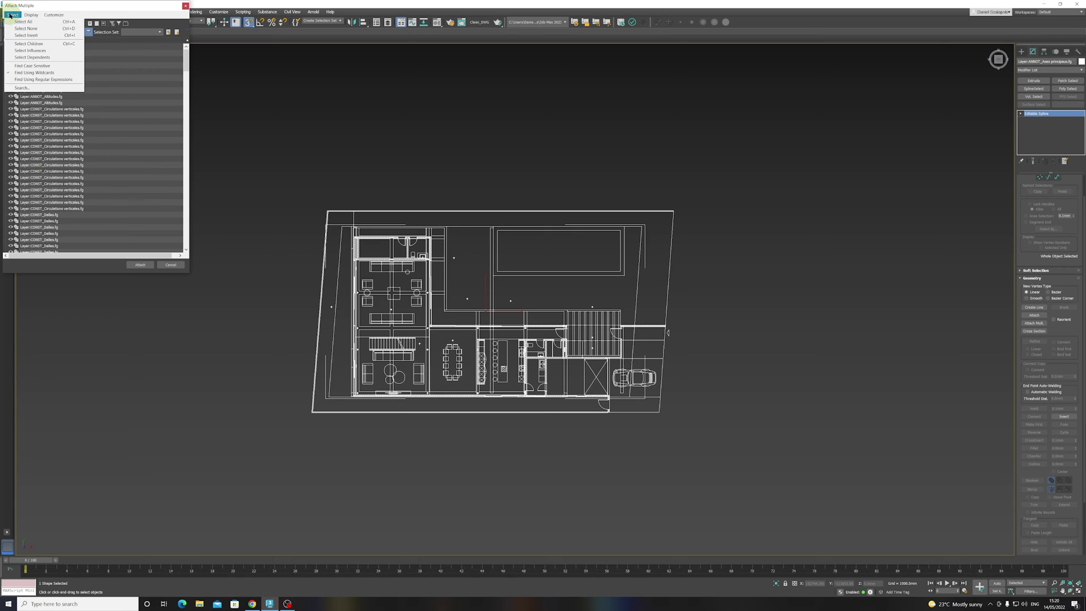
{"action": "left_click", "coordinate": [23, 21]}
{"action": "left_click", "coordinate": [140, 265]}
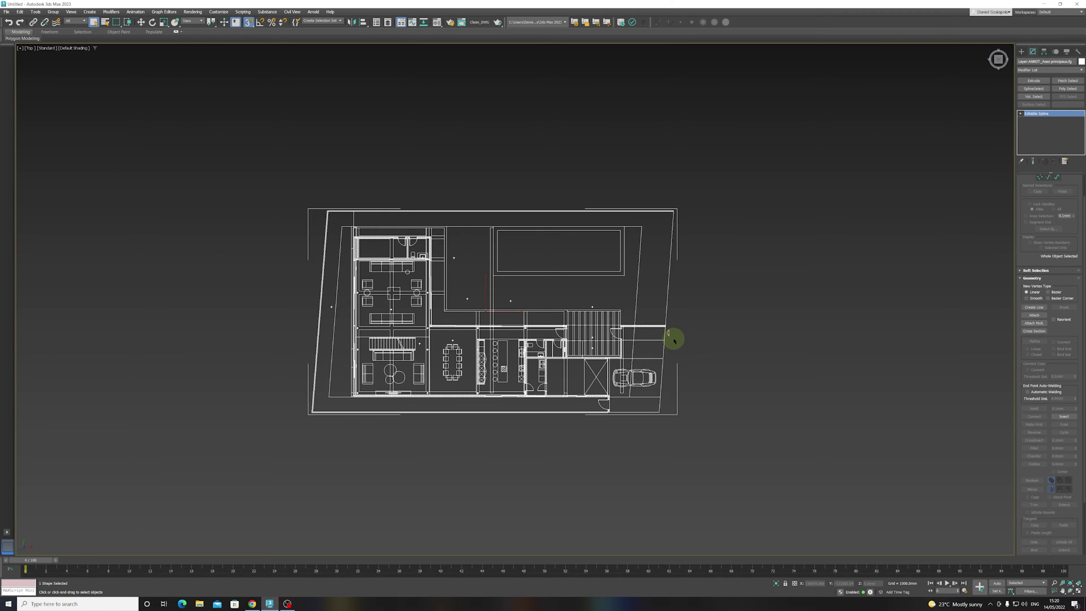
Reselect the combined shape and confirm in the scene list it is one object
{"action": "left_click", "coordinate": [695, 320]}
{"action": "left_click", "coordinate": [671, 318]}
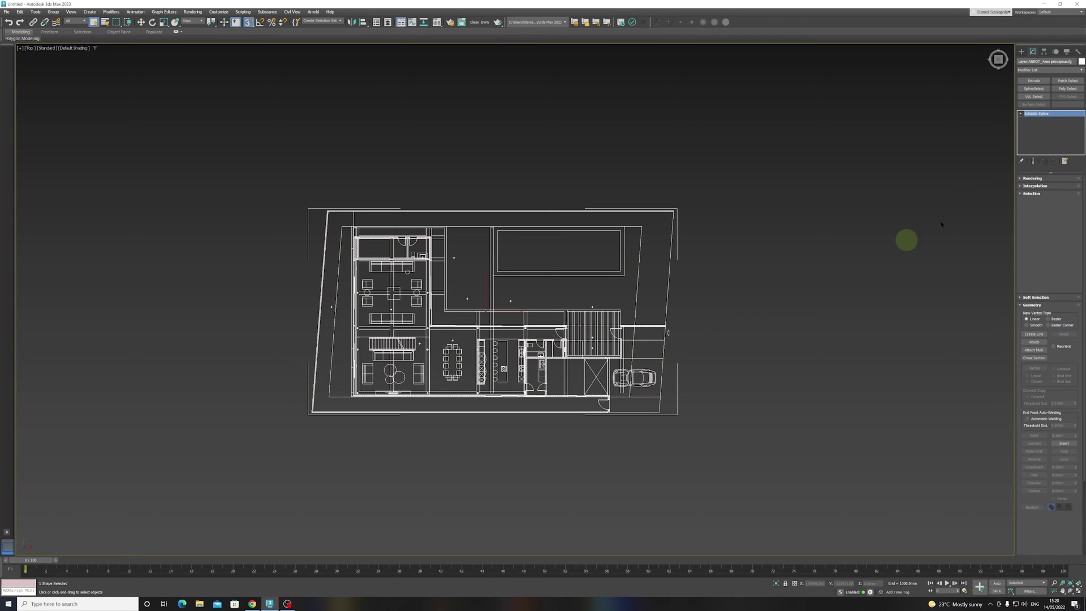
{"action": "left_click", "coordinate": [1032, 120]}
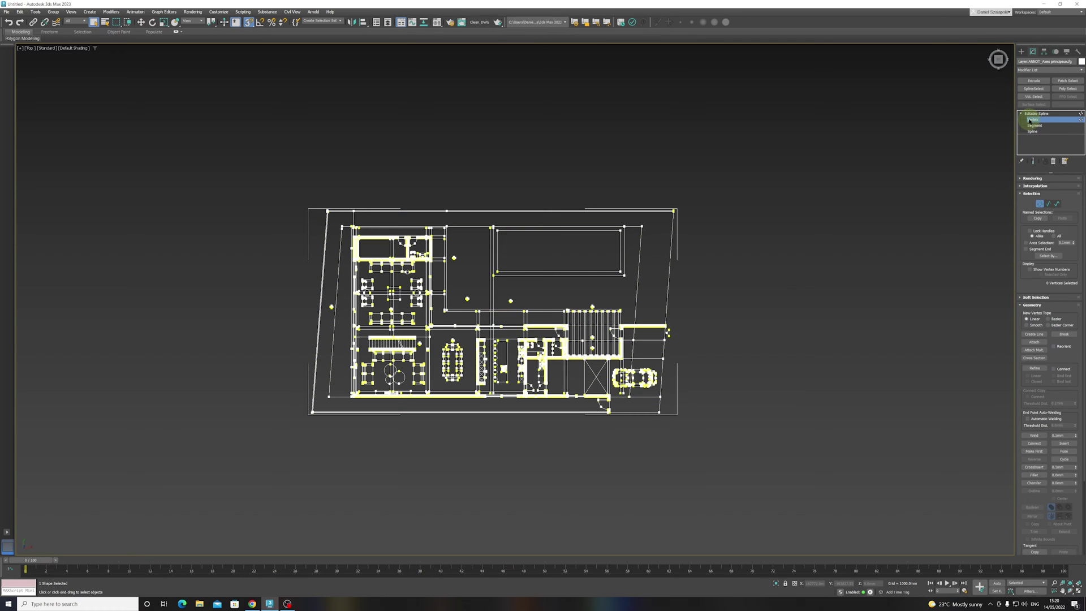
{"action": "left_click", "coordinate": [1031, 121]}
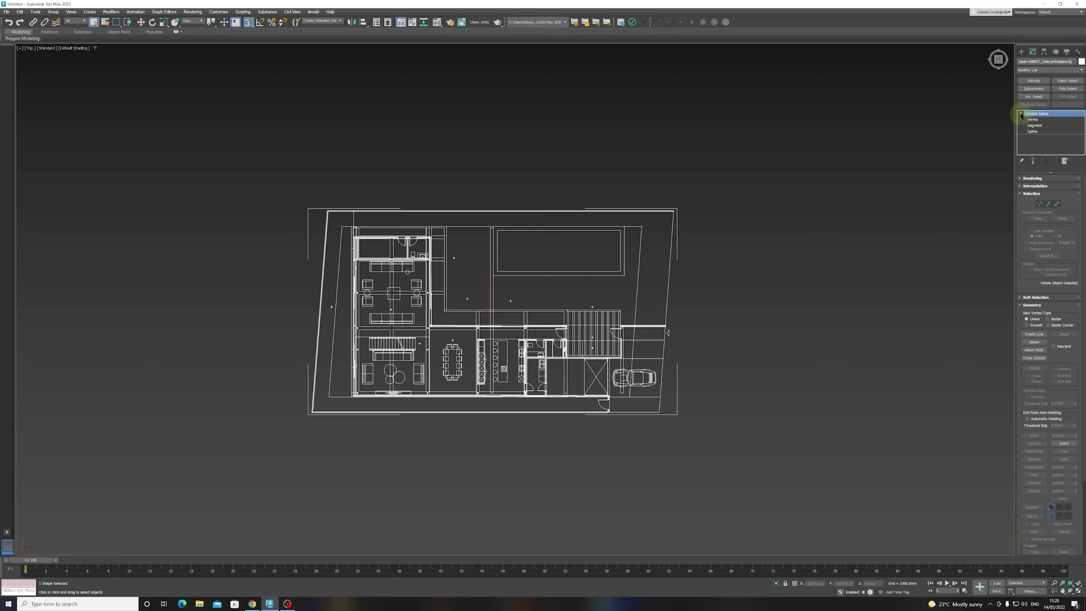
{"action": "left_click", "coordinate": [802, 155]}
{"action": "key", "text": "h"}
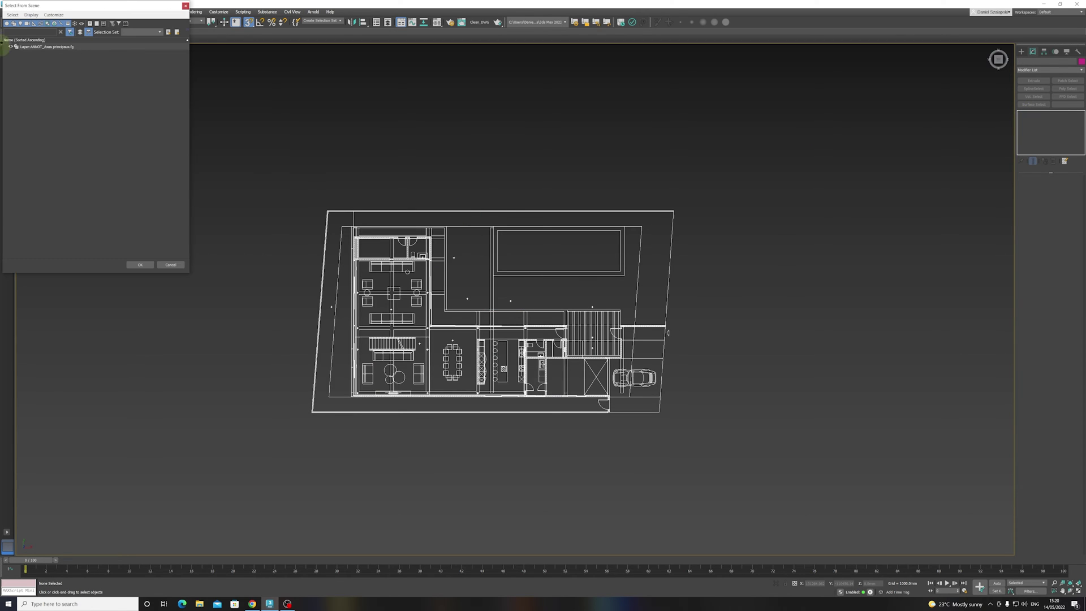
{"action": "left_click", "coordinate": [185, 6]}
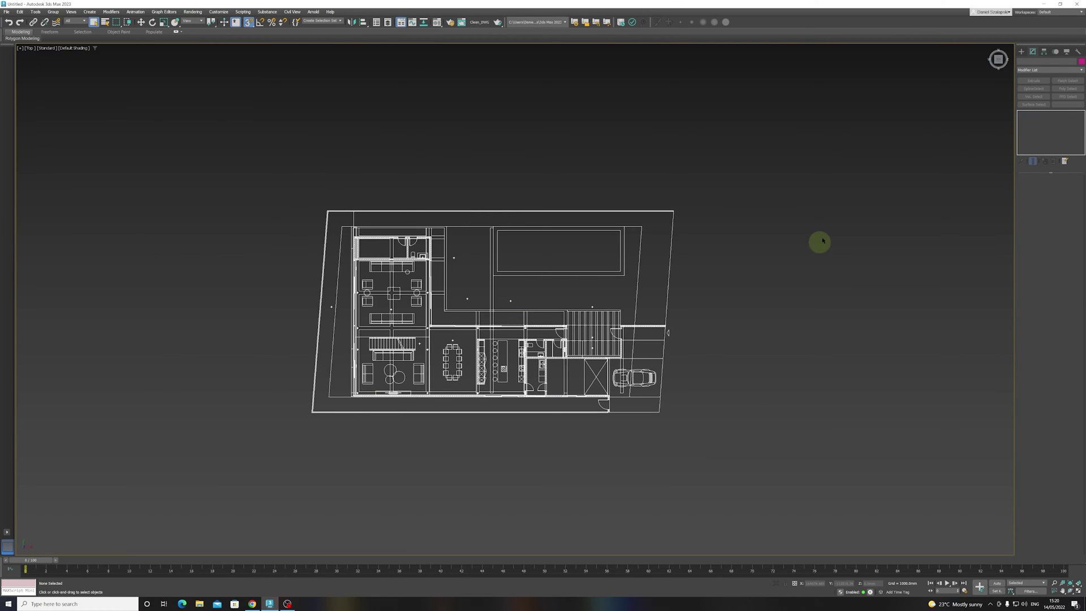
Rename the combined plan Dwg_Floor_01 and set its object colour to green
{"action": "left_click", "coordinate": [621, 274]}
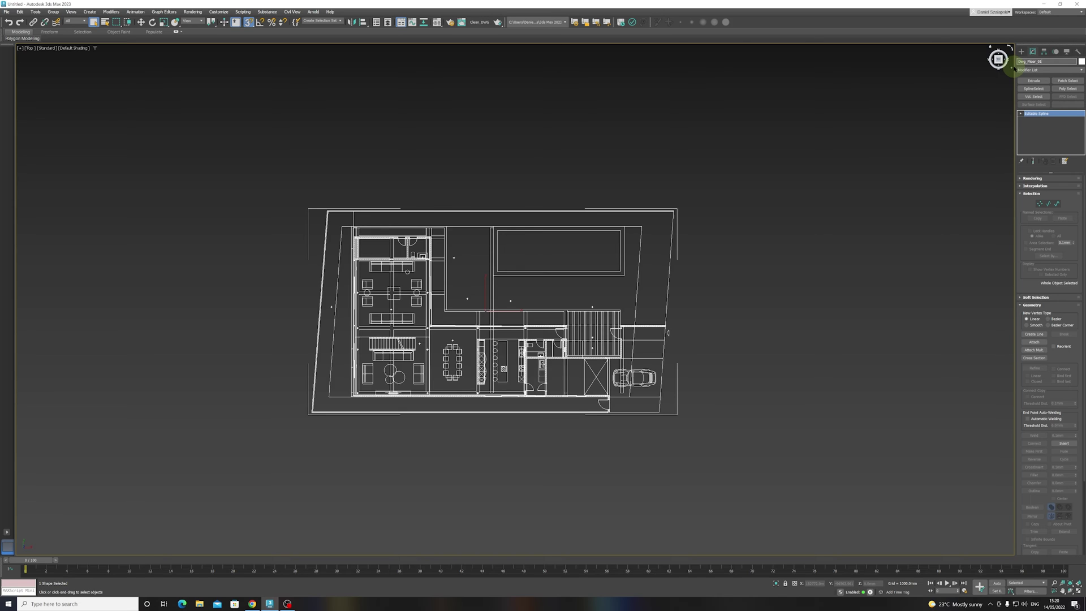
{"action": "left_click", "coordinate": [800, 298]}
{"action": "left_click", "coordinate": [595, 315]}
{"action": "left_click", "coordinate": [1081, 61]}
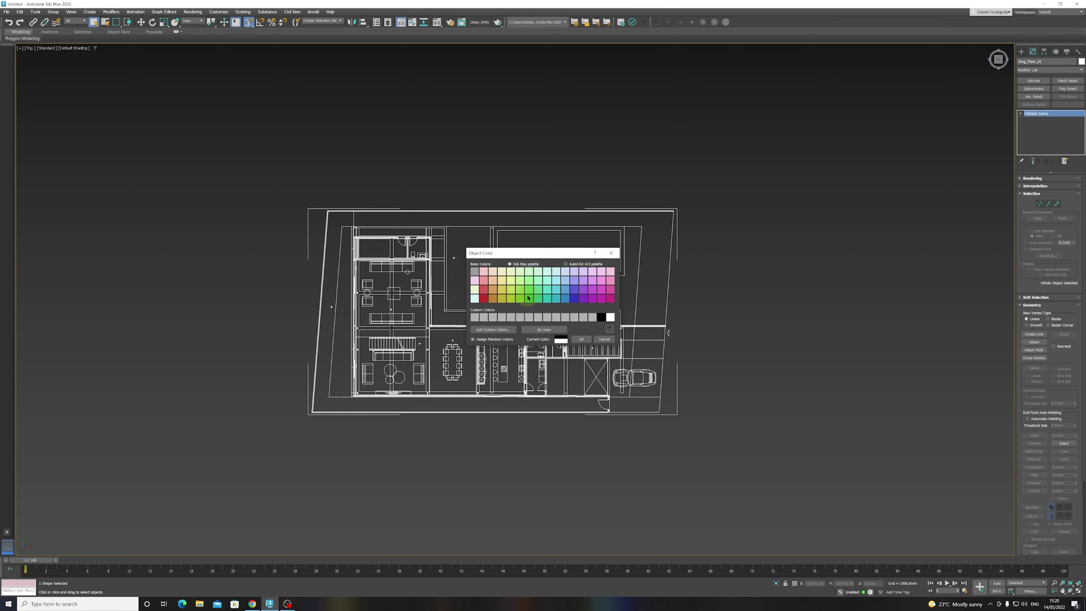
{"action": "left_click", "coordinate": [581, 339]}
{"action": "left_click", "coordinate": [730, 424]}
{"action": "middle_click_drag", "start_coordinate": [741, 418], "coordinate": [762, 385]}
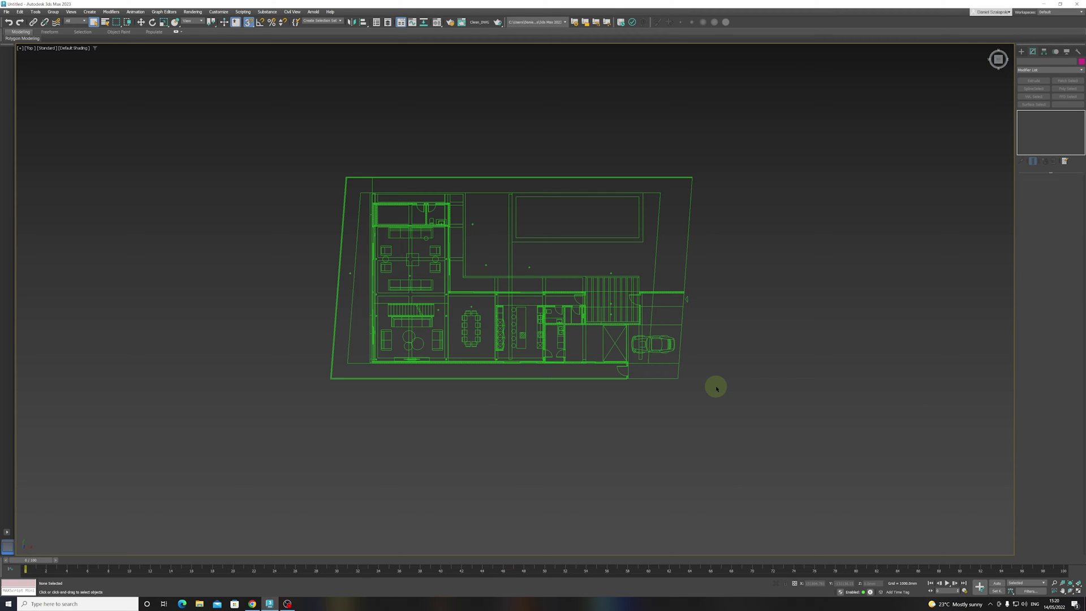
Show the home grid and zero X and Y in Move Transform Type-In, placing the plan at 0, 0, 0
{"action": "left_click", "coordinate": [607, 316]}
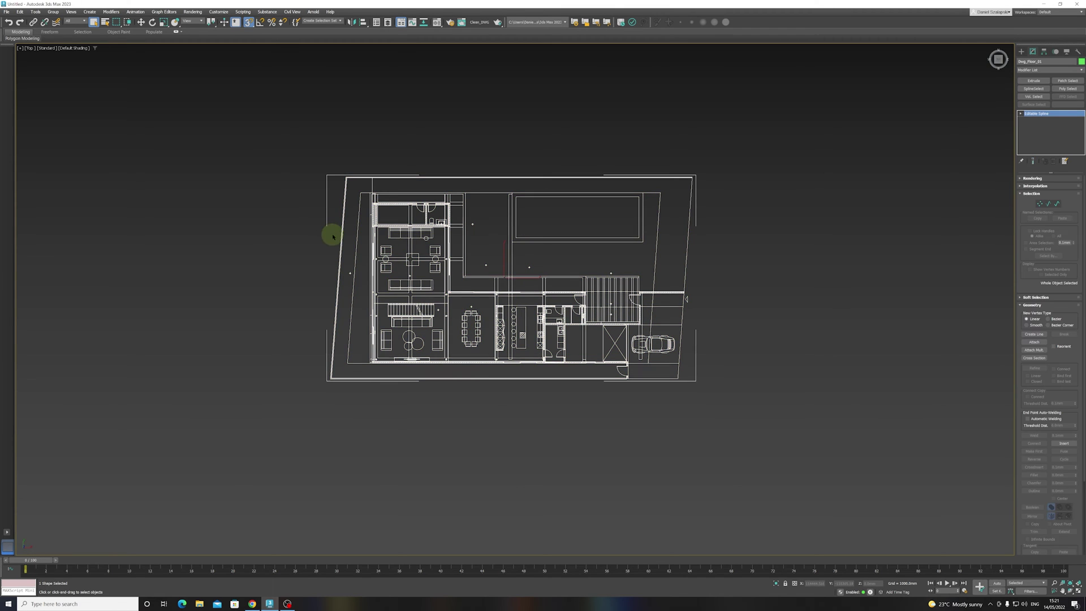
{"action": "right_click", "coordinate": [140, 22]}
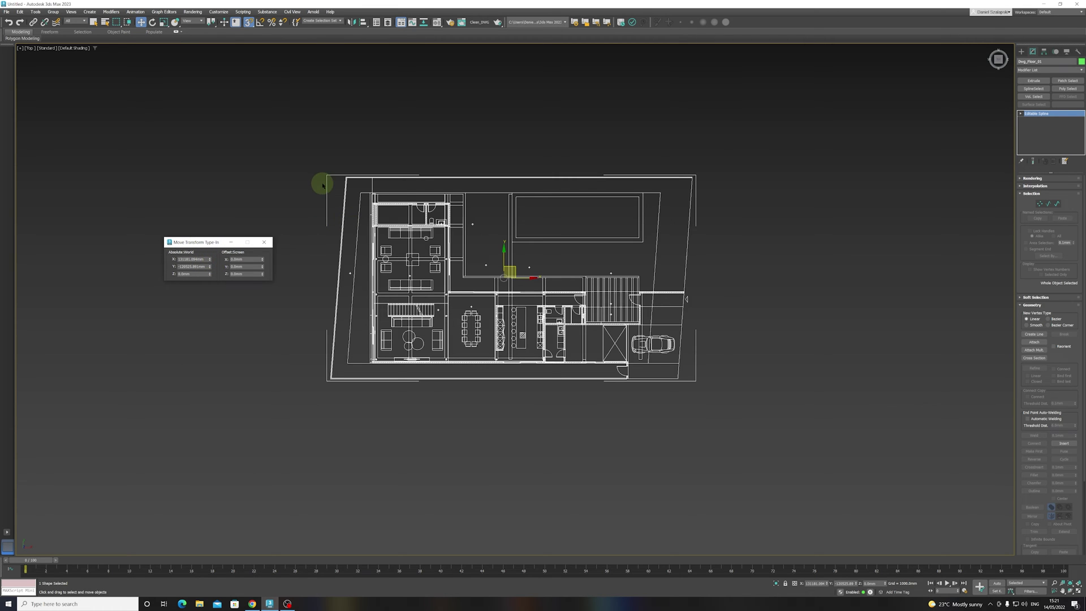
{"action": "key", "text": "g"}
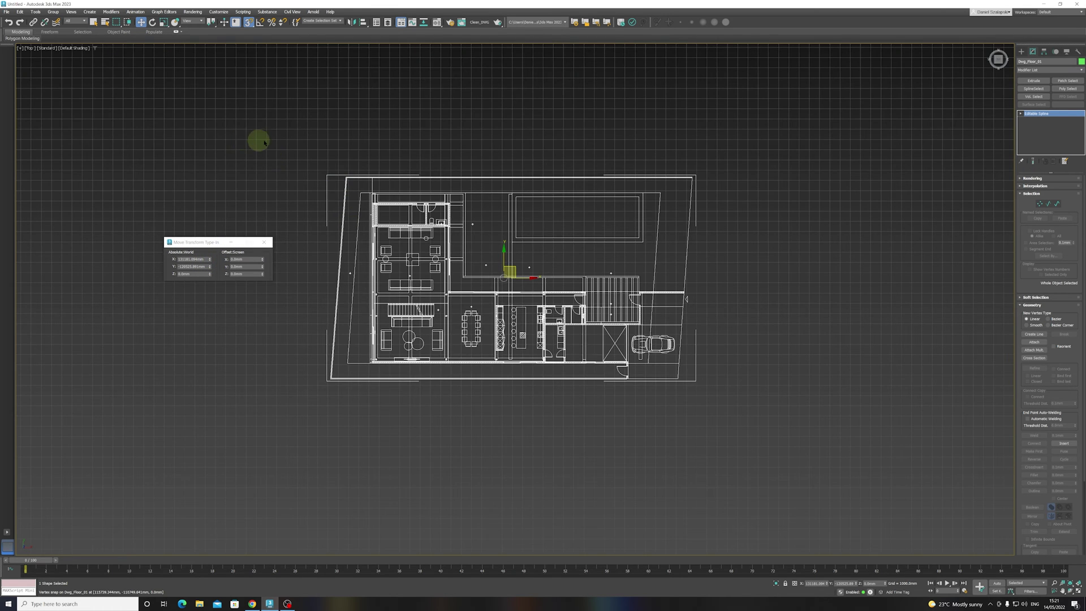
{"action": "scroll", "coordinate": [419, 172], "scroll_direction": "down", "scroll_amount": 10}
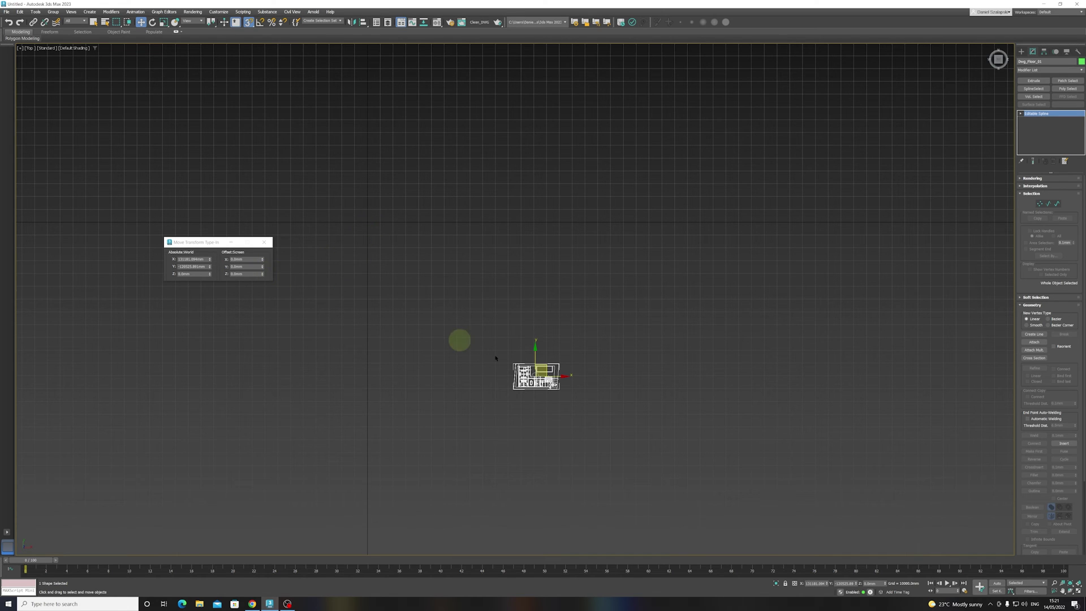
{"action": "left_click", "coordinate": [509, 323]}
{"action": "left_click", "coordinate": [539, 371]}
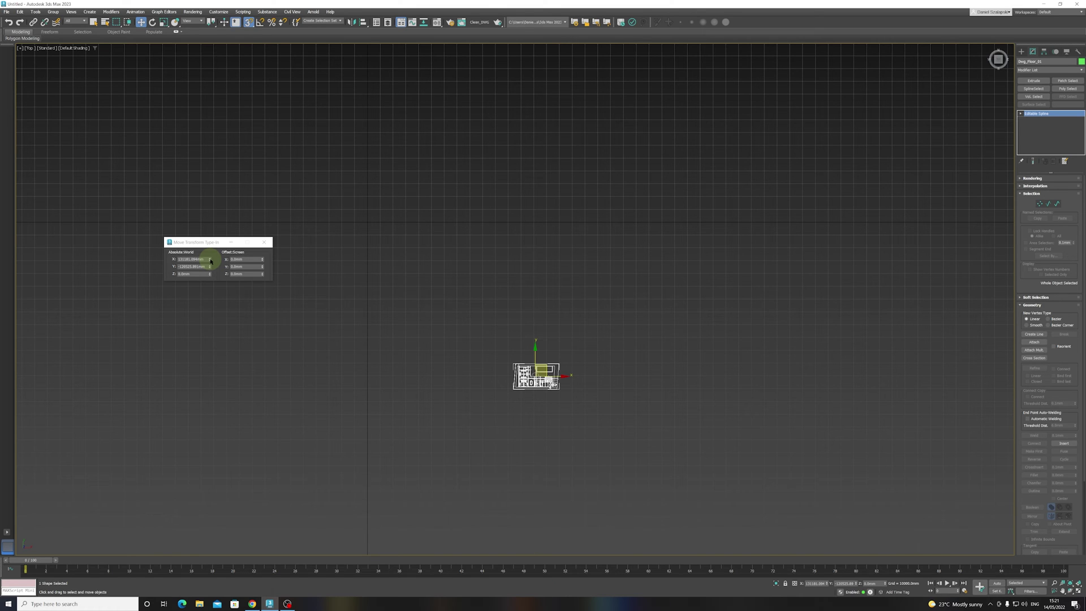
{"action": "right_click", "coordinate": [210, 260]}
{"action": "right_click", "coordinate": [210, 267]}
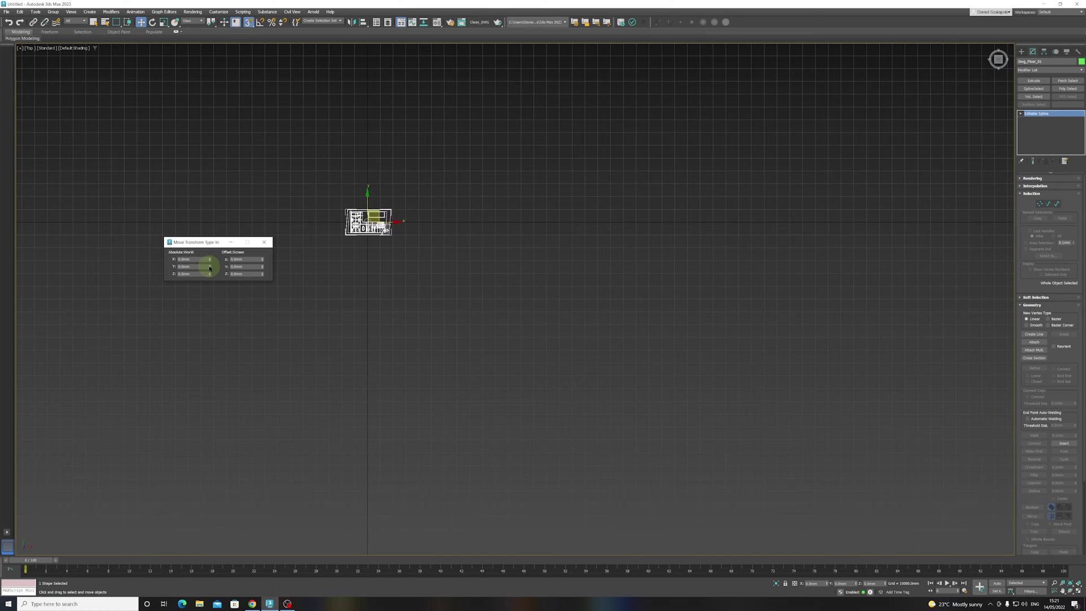
{"action": "left_click", "coordinate": [263, 242]}
{"action": "left_click", "coordinate": [372, 280]}
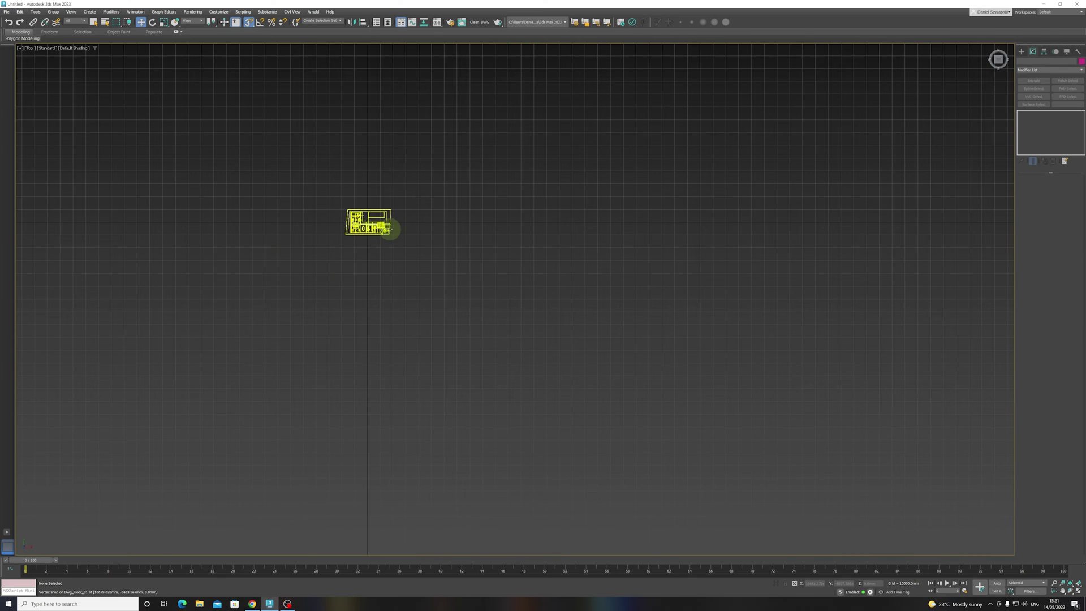
{"action": "scroll", "coordinate": [371, 269], "scroll_direction": "up", "scroll_amount": 5}
{"action": "left_click", "coordinate": [443, 273]}
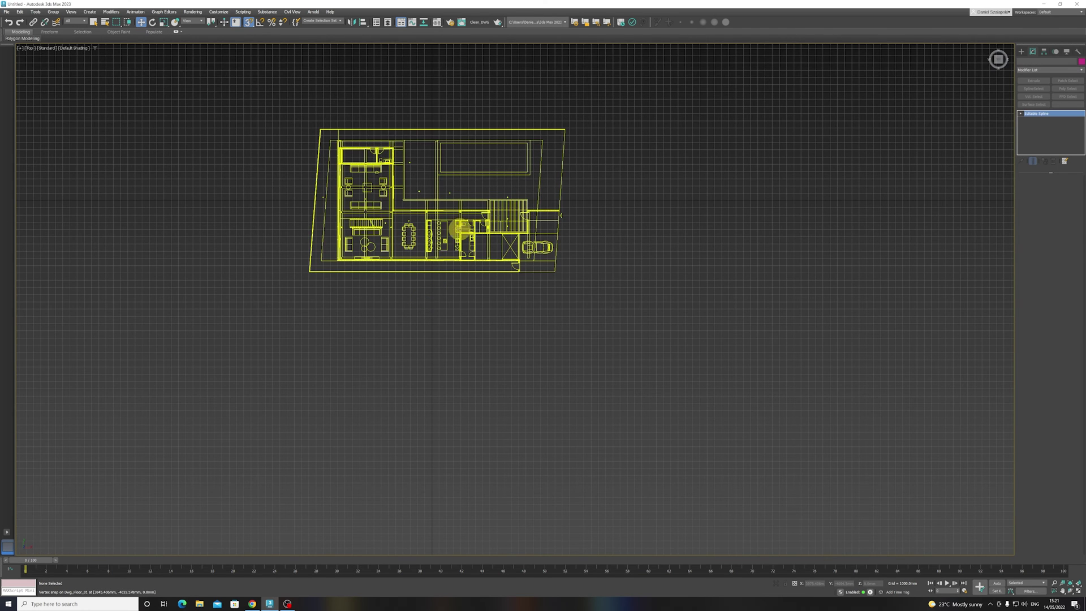
Save only the selected plan as DWG_Floor 00 in the Clean folder, replacing the existing file
{"action": "left_click", "coordinate": [7, 12]}
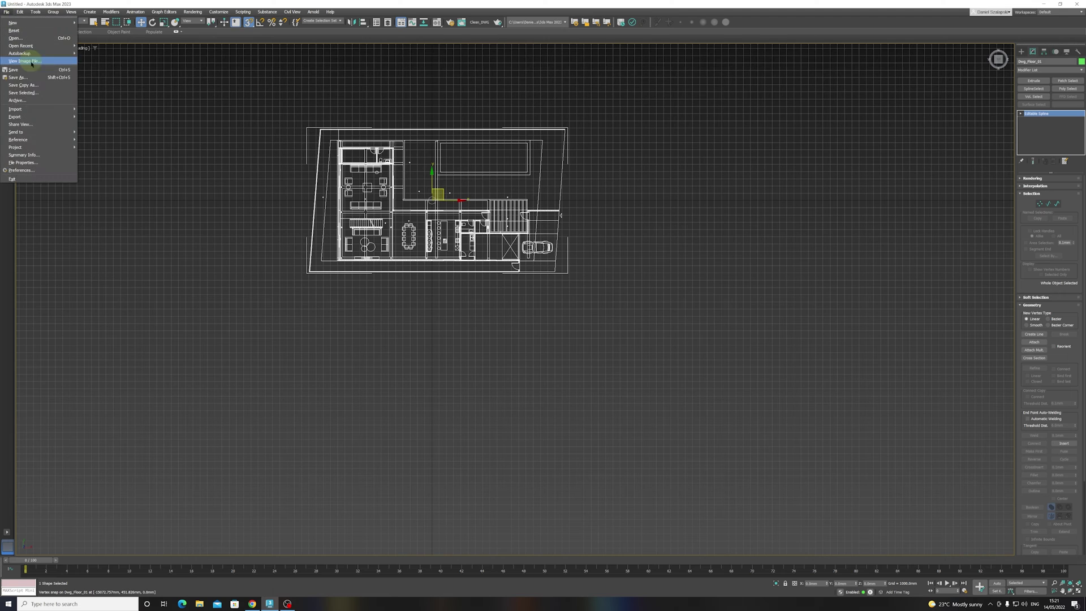
{"action": "left_click", "coordinate": [37, 93]}
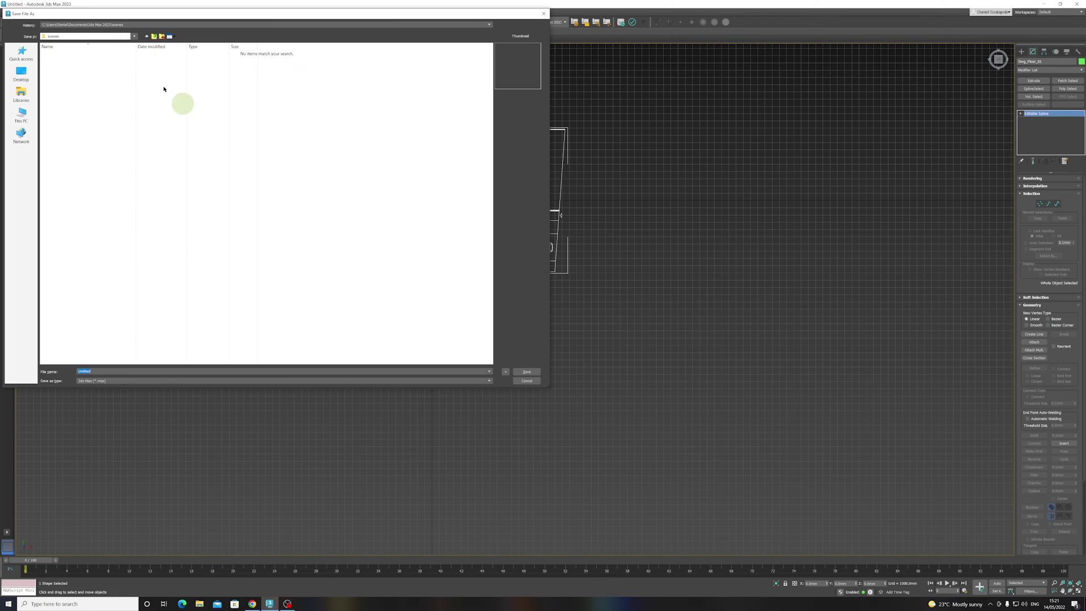
{"action": "left_click", "coordinate": [129, 25]}
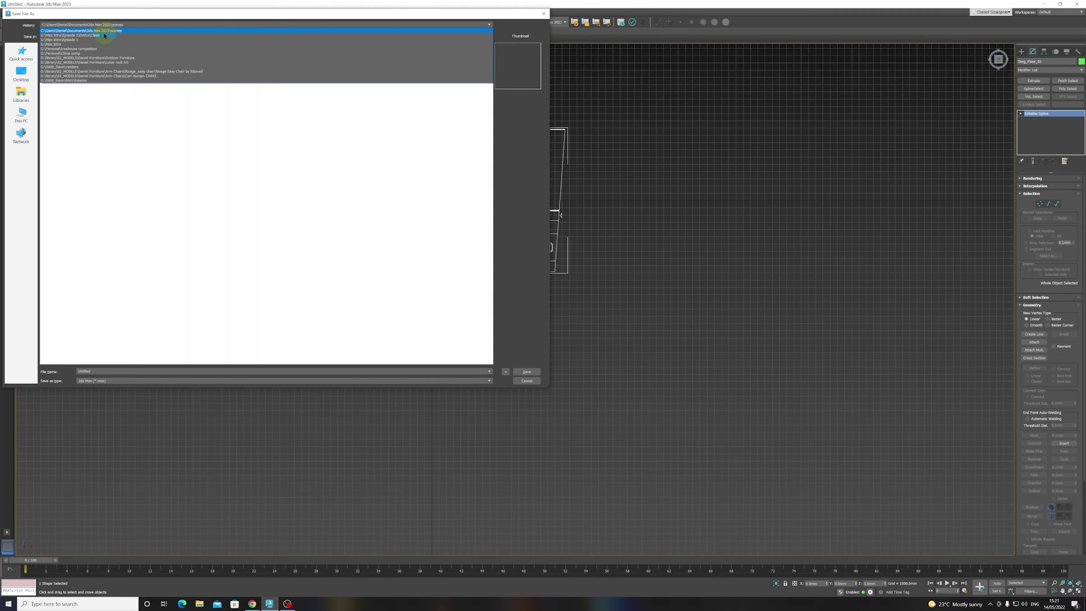
{"action": "left_click", "coordinate": [102, 31]}
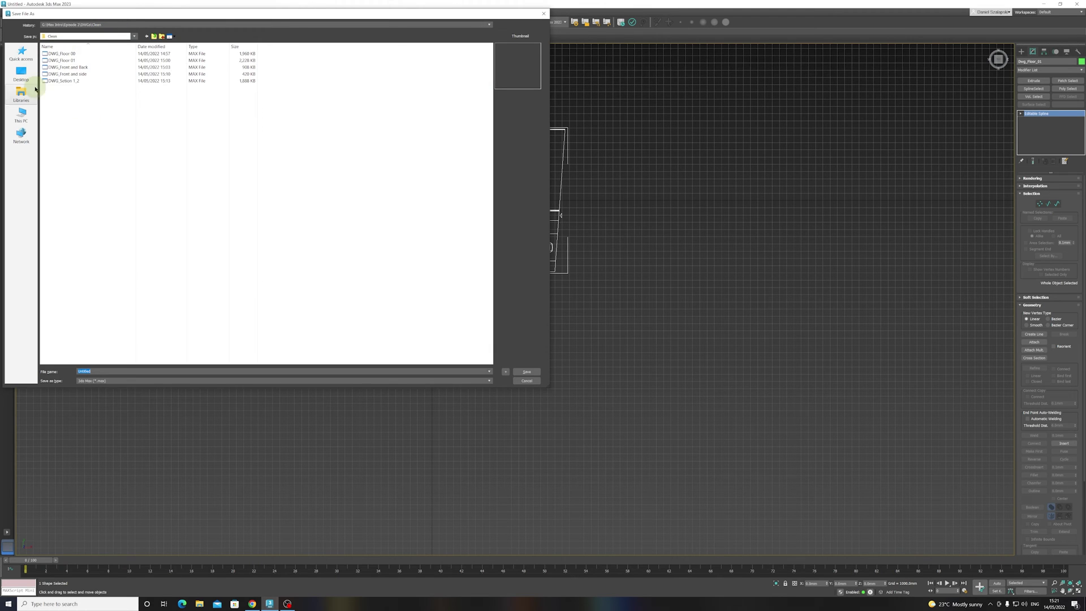
{"action": "left_click_drag", "start_coordinate": [123, 14], "coordinate": [618, 180]}
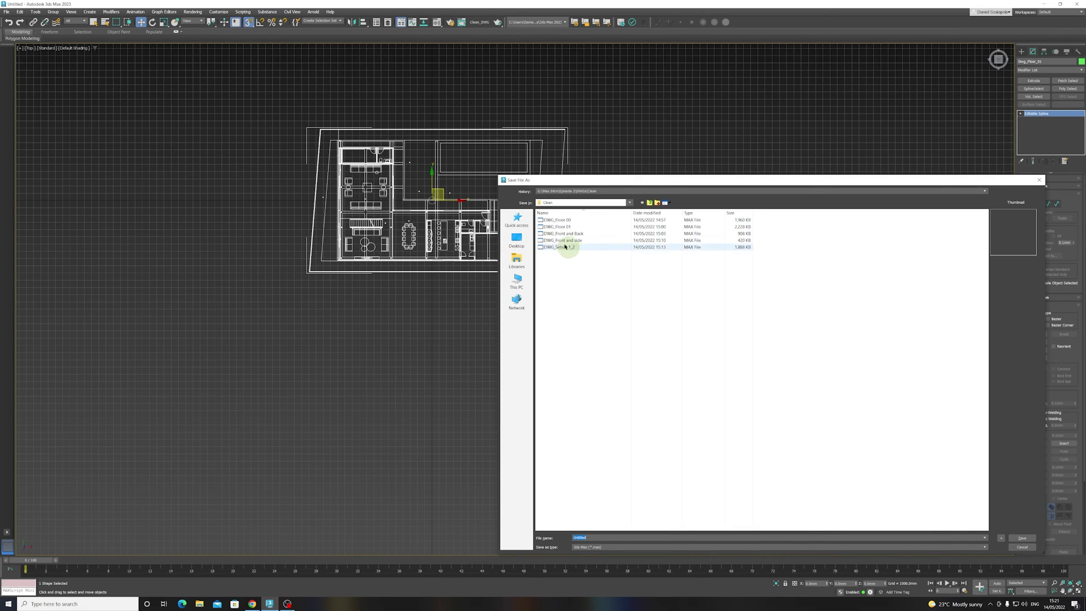
{"action": "left_click", "coordinate": [558, 221]}
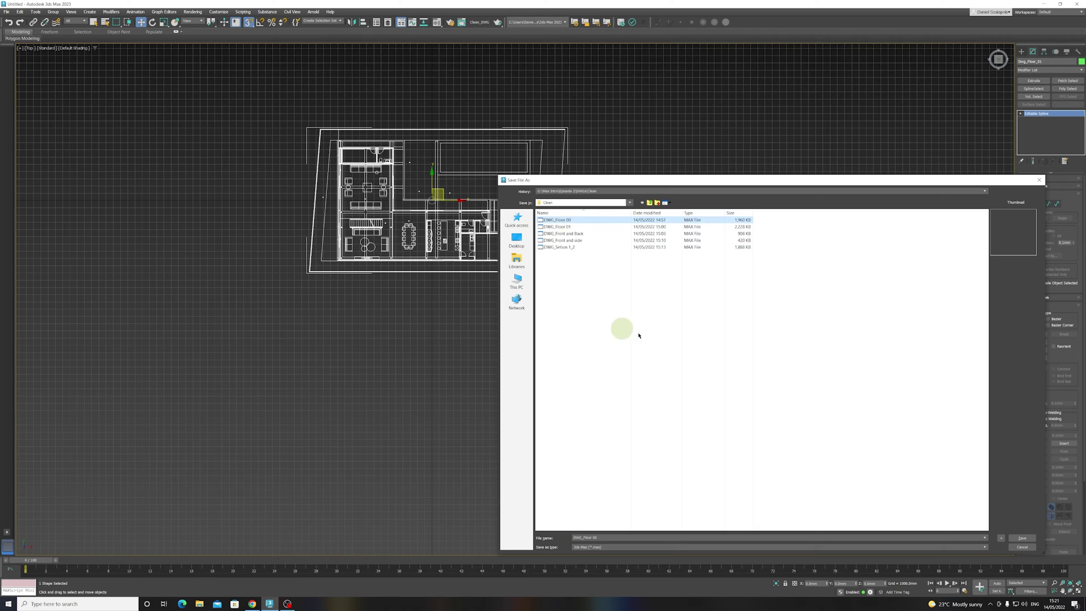
{"action": "left_click", "coordinate": [1025, 546]}
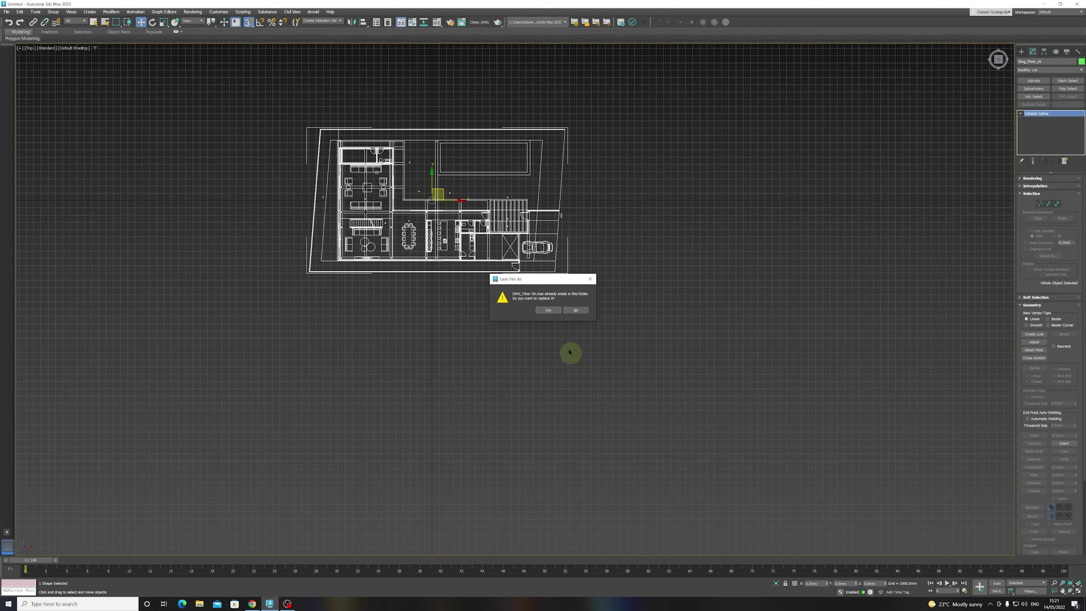
{"action": "left_click", "coordinate": [548, 307]}
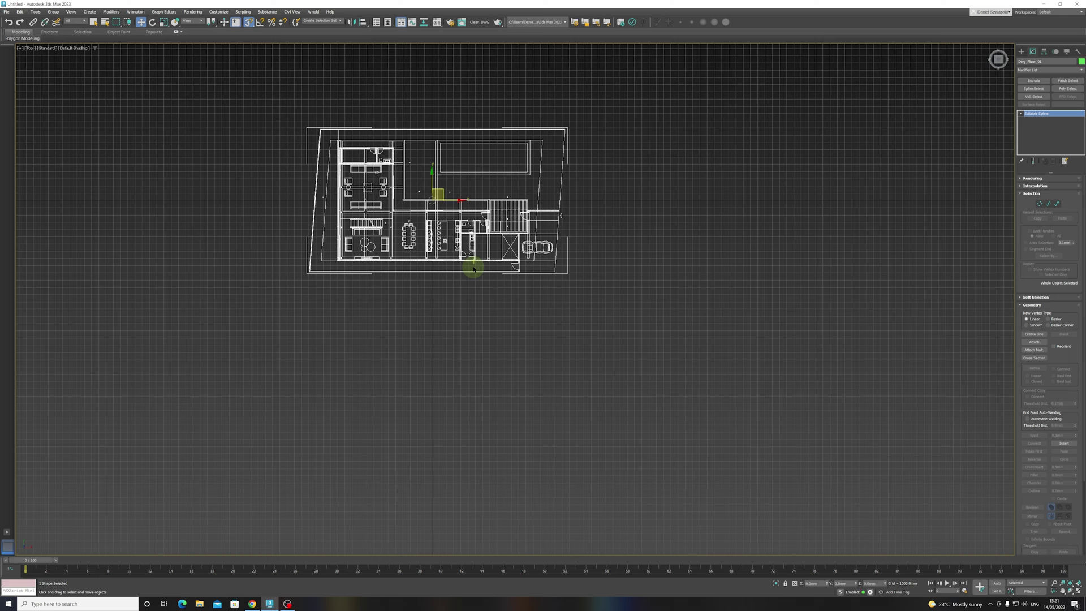
Orbit the Top viewport to view the floor plan at an angle, then deselect it
{"action": "left_click", "coordinate": [451, 286]}
{"action": "left_click", "coordinate": [464, 227]}
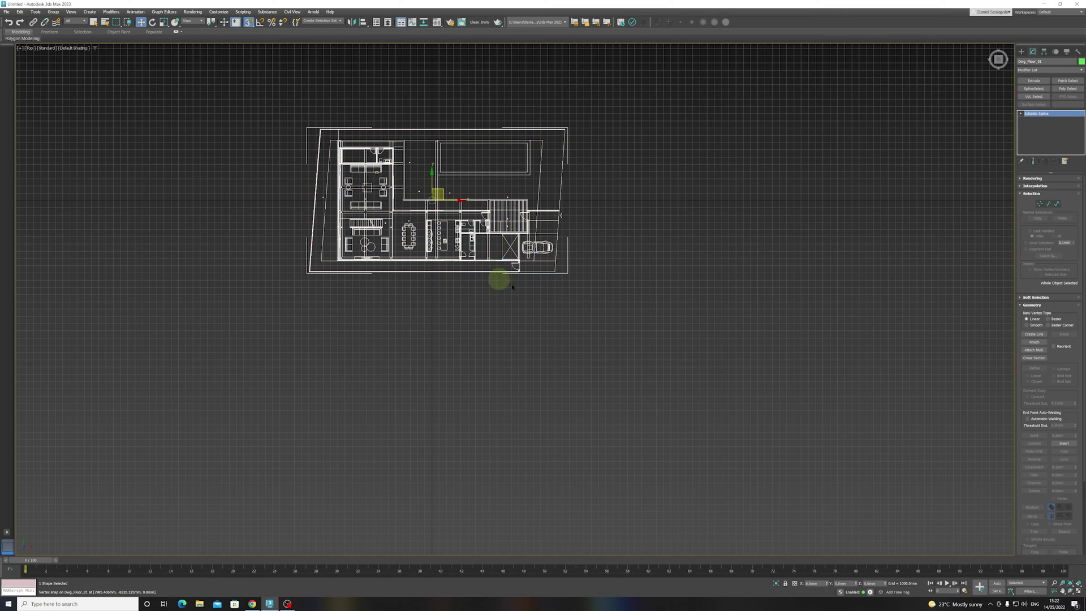
{"action": "middle_click_drag", "start_coordinate": [546, 290], "coordinate": [477, 261], "text": "alt"}
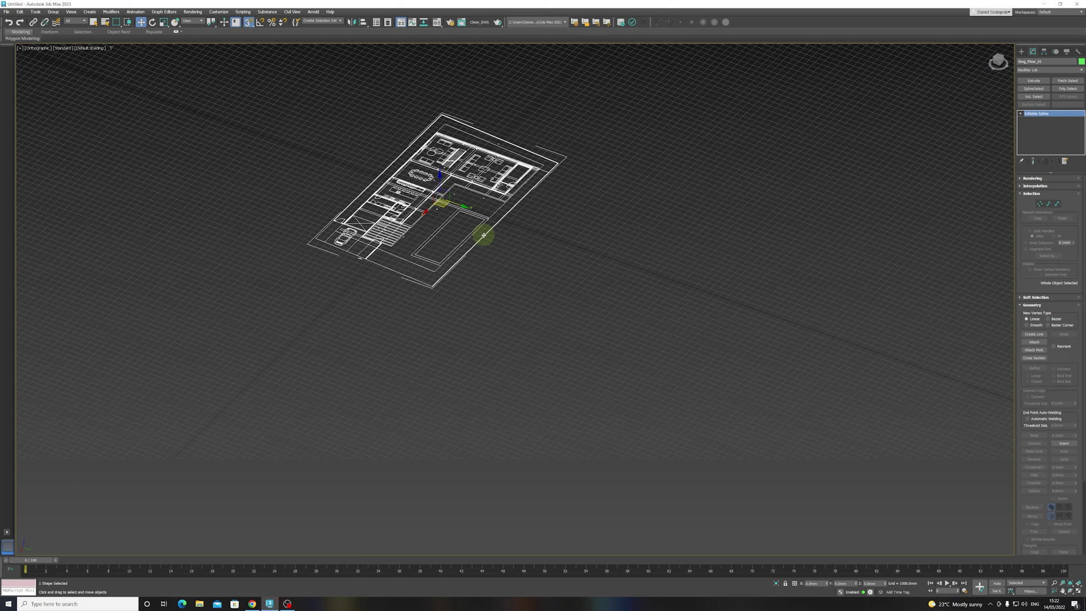
{"action": "left_click", "coordinate": [606, 121]}
{"action": "left_click", "coordinate": [94, 21]}
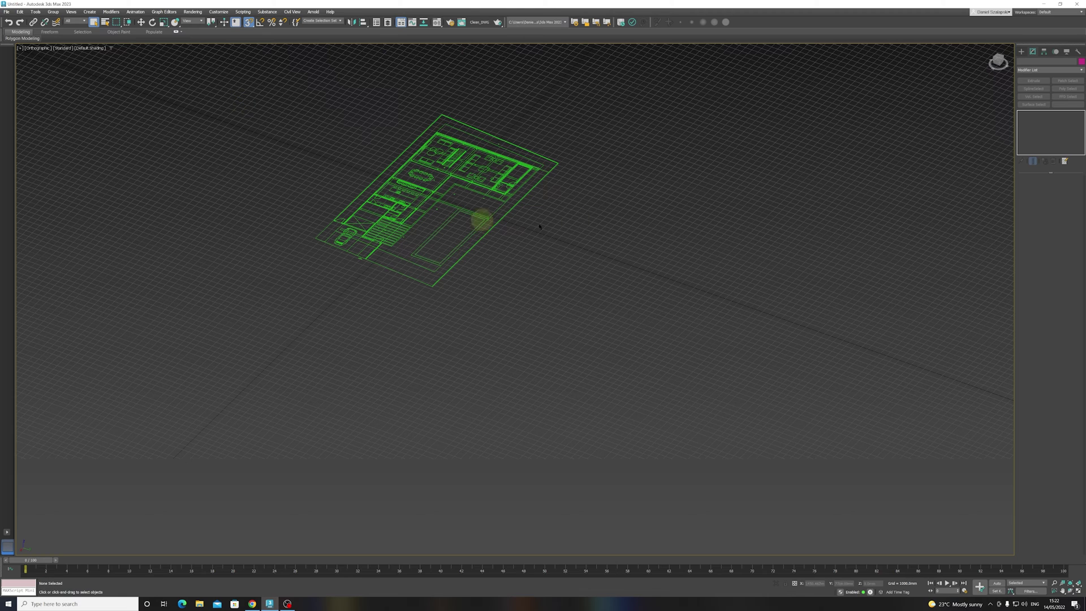
{"action": "left_click", "coordinate": [498, 184]}
{"action": "left_click", "coordinate": [499, 182]}
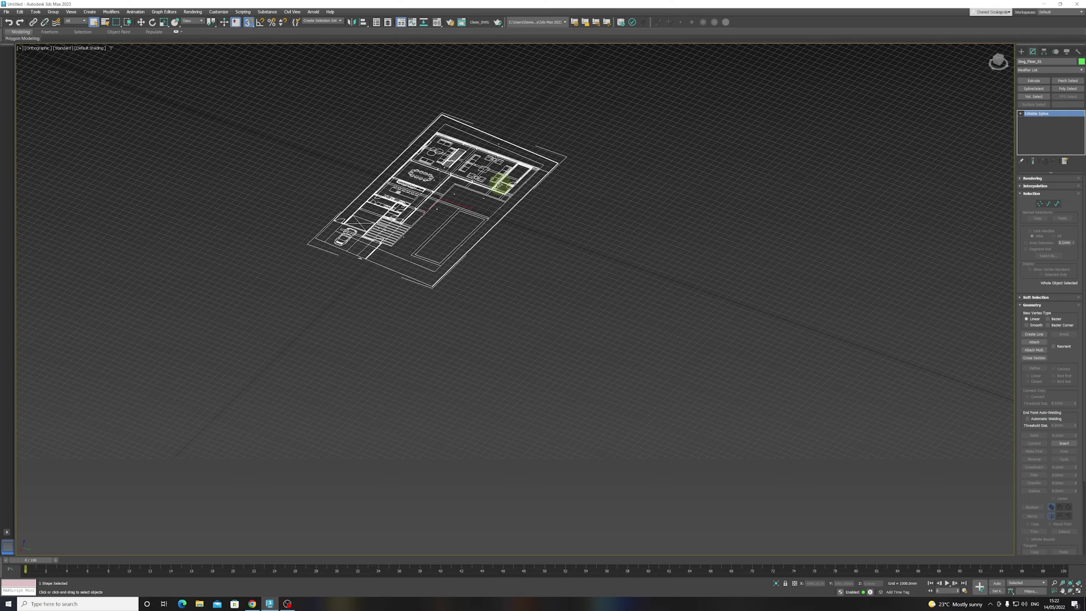
{"action": "left_click", "coordinate": [507, 114]}
{"action": "left_click", "coordinate": [499, 161]}
{"action": "left_click", "coordinate": [175, 154]}
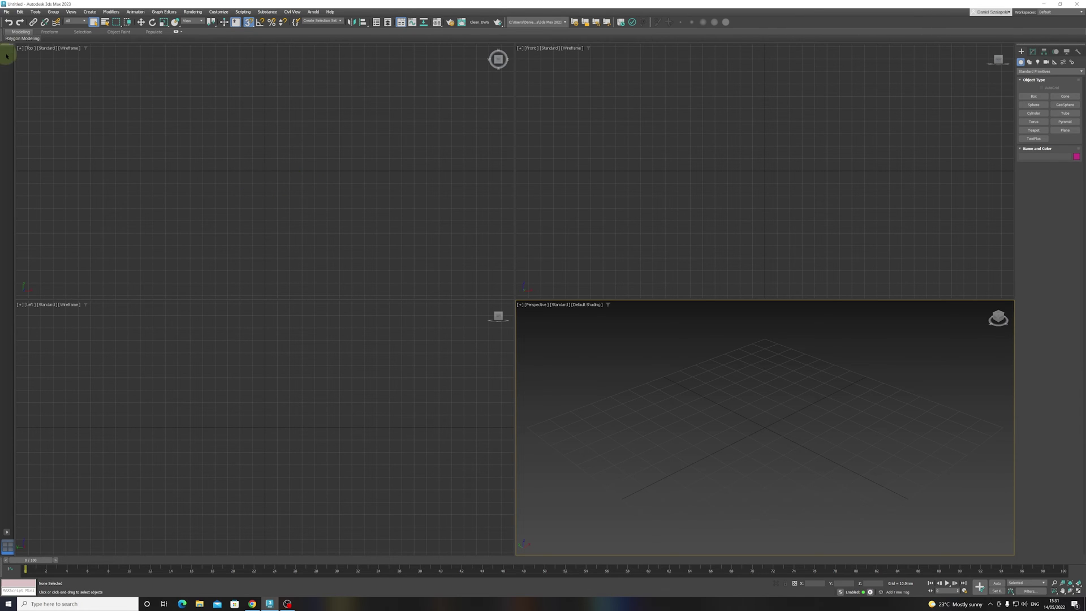
Merge Dwg_Floor_01 from DWG_Floor 00.max in the Clean folder into the empty scene
{"action": "left_click", "coordinate": [7, 11]}
{"action": "mouse_move", "coordinate": [12, 21]}
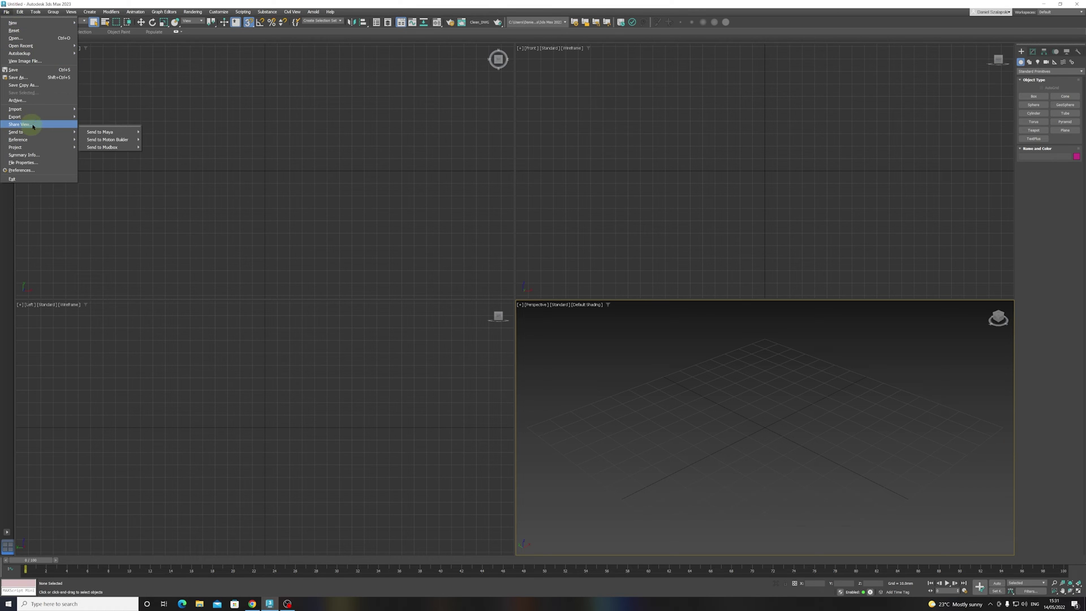
{"action": "mouse_move", "coordinate": [49, 113]}
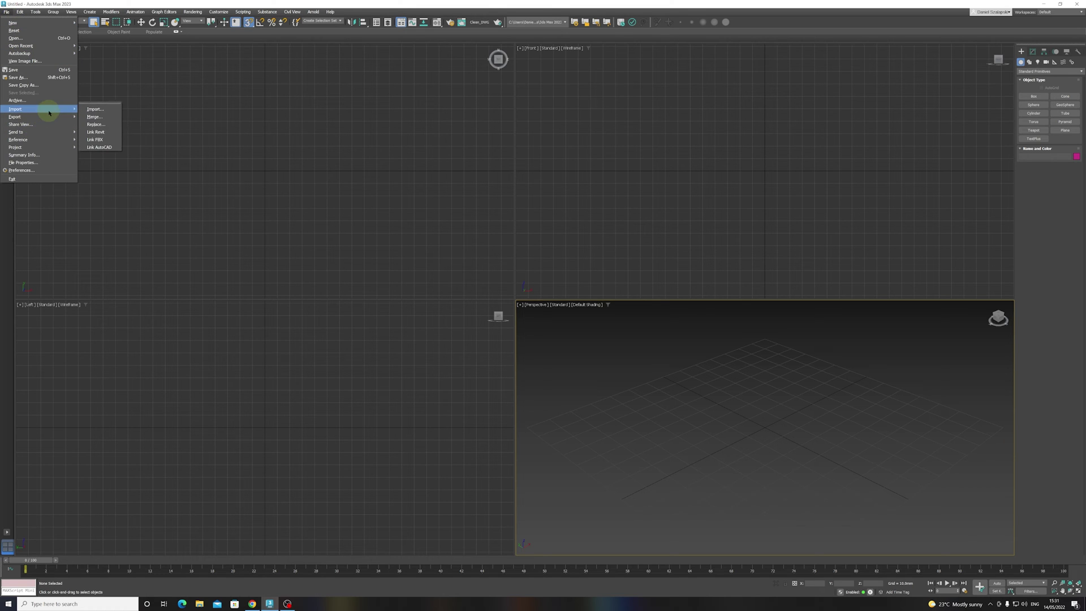
{"action": "left_click", "coordinate": [95, 116]}
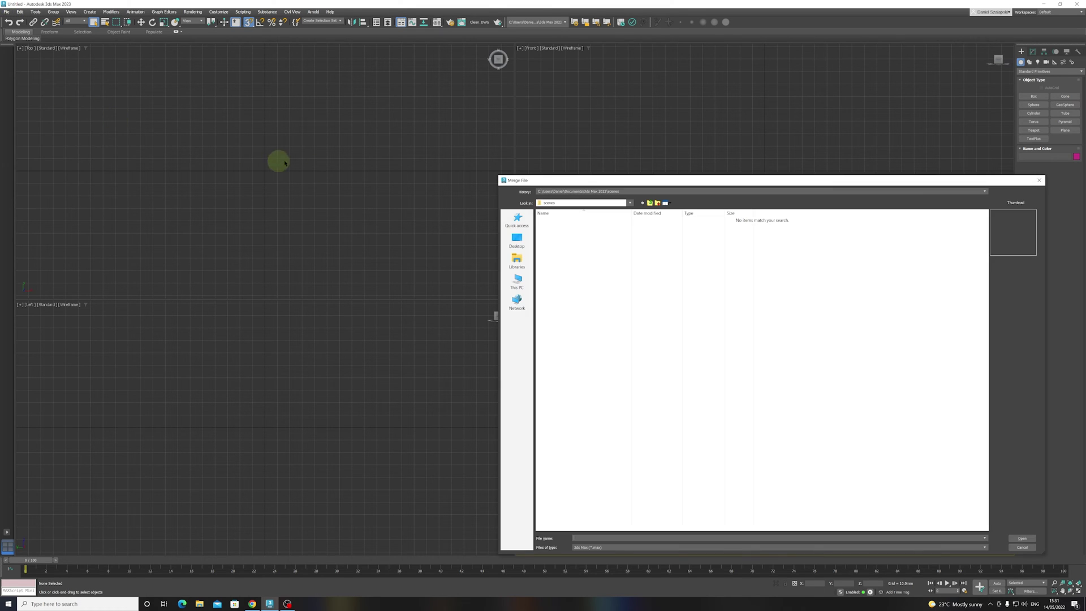
{"action": "left_click", "coordinate": [611, 192]}
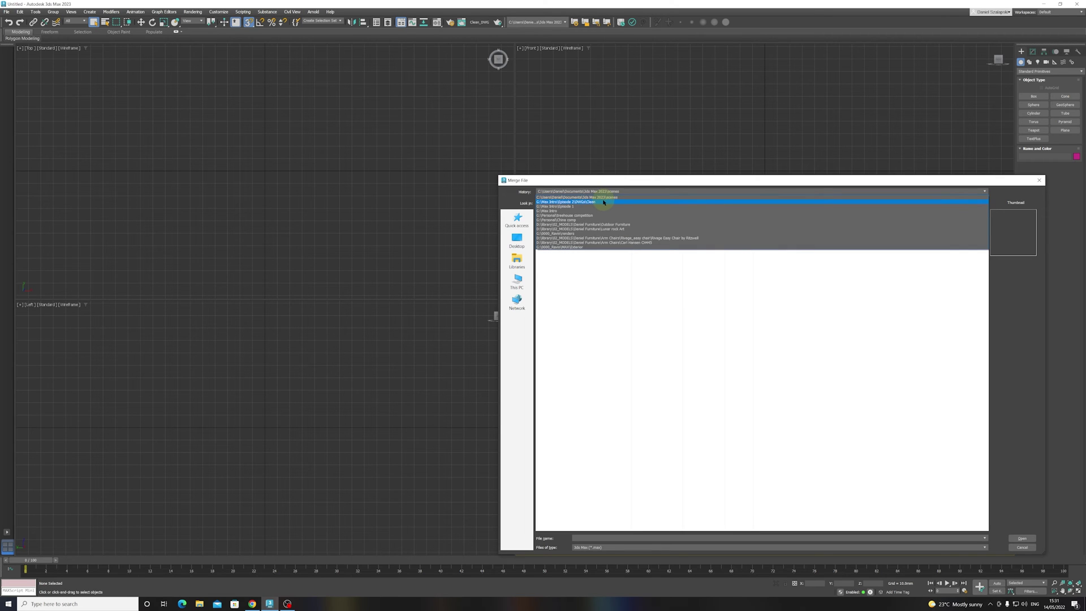
{"action": "left_click", "coordinate": [587, 202]}
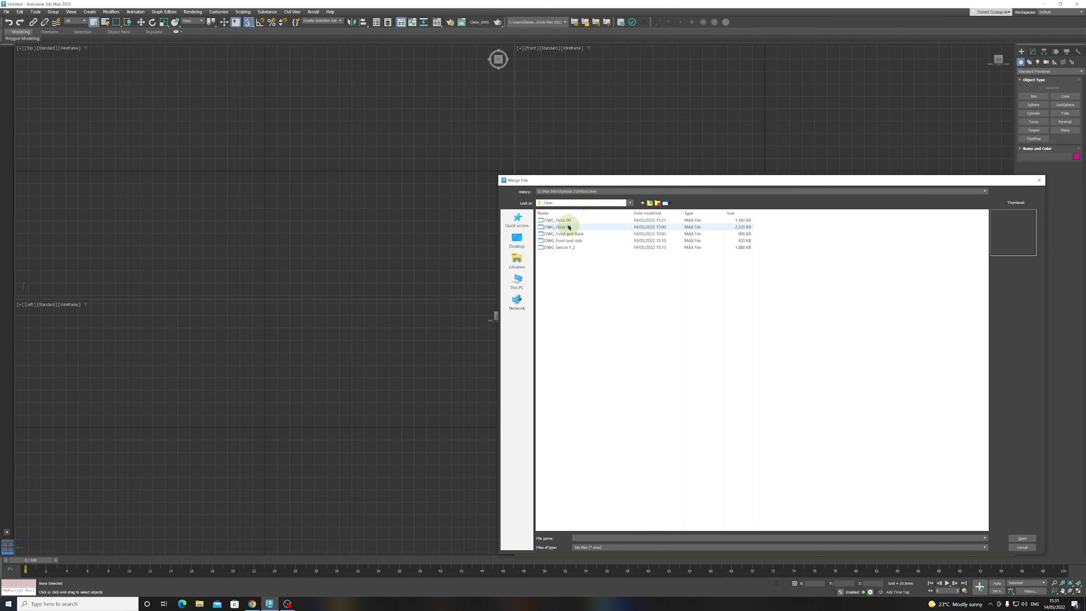
{"action": "left_click", "coordinate": [566, 220]}
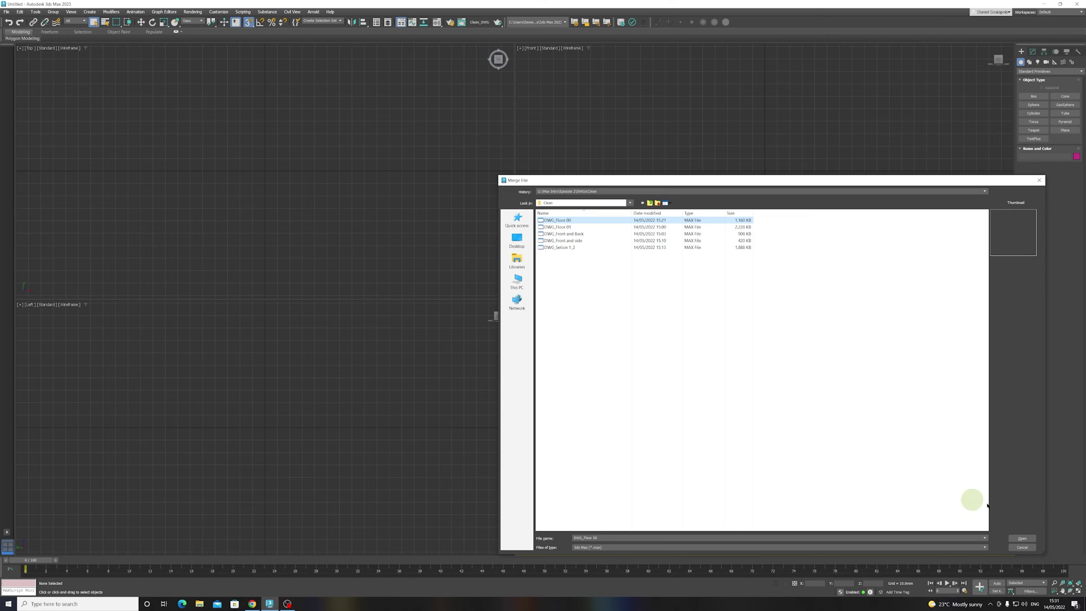
{"action": "left_click", "coordinate": [1023, 540]}
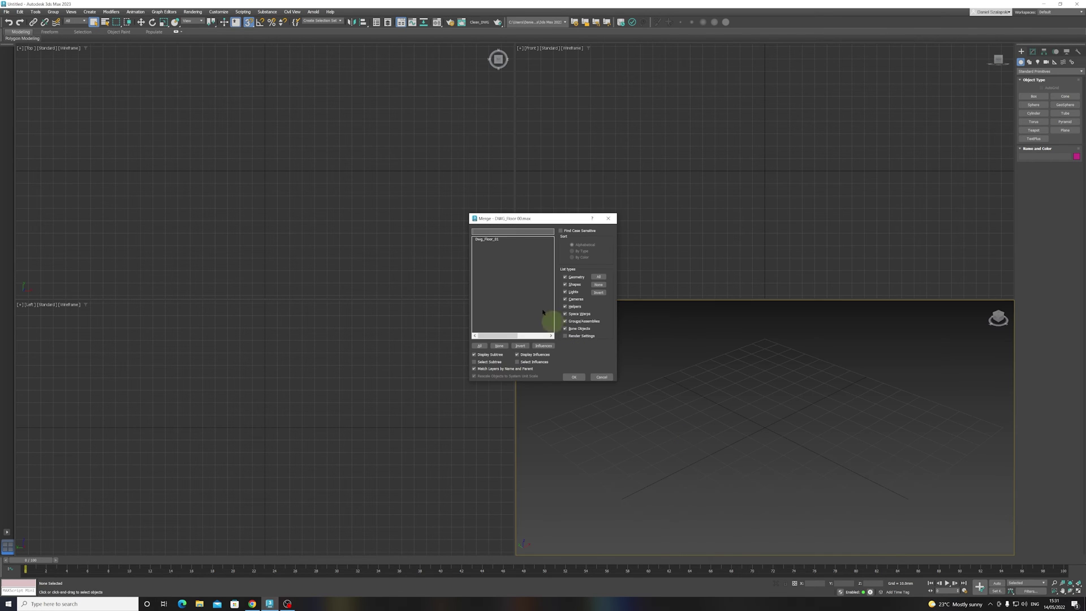
{"action": "left_click", "coordinate": [492, 239]}
{"action": "left_click", "coordinate": [574, 377]}
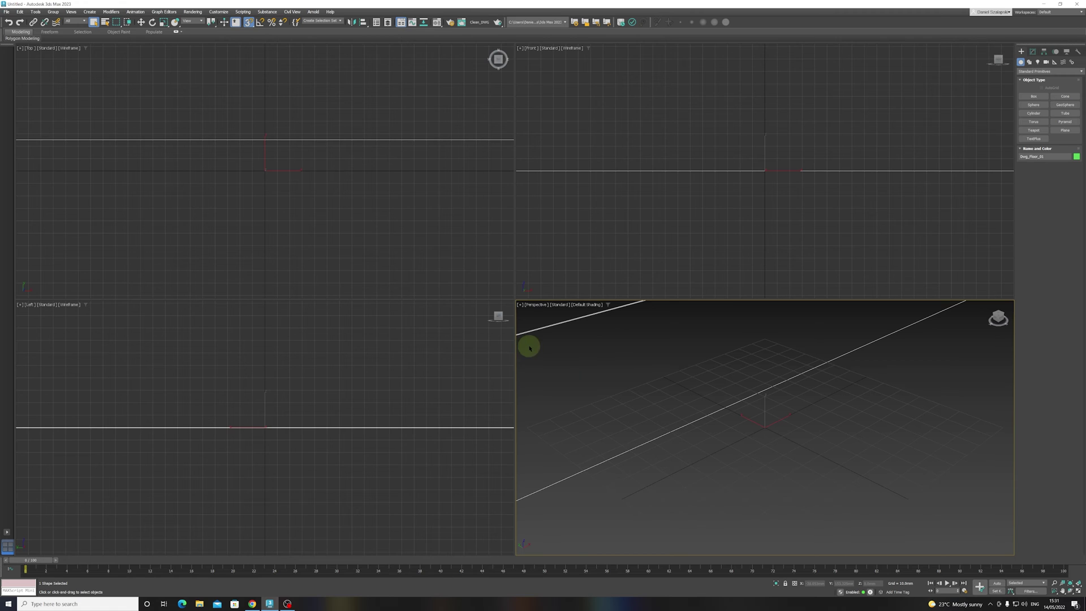
{"action": "left_click", "coordinate": [708, 369]}
{"action": "scroll", "coordinate": [708, 369], "scroll_direction": "down", "scroll_amount": 10}
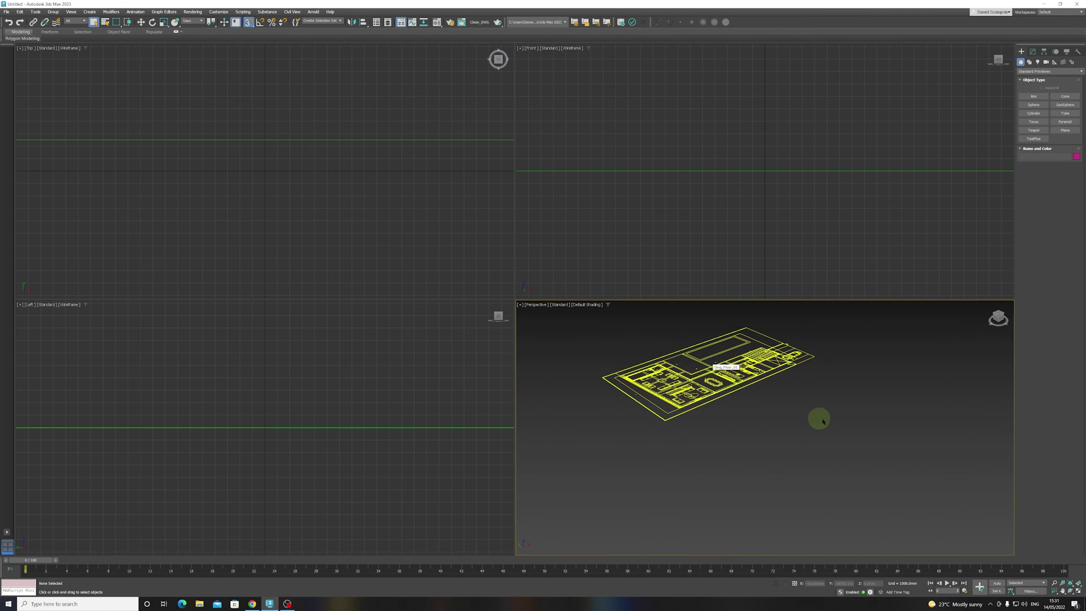
{"action": "middle_click_drag", "start_coordinate": [703, 357], "coordinate": [761, 403]}
Merge DWG_Floor_01 from the DWG_Floor 01.max file into the scene
{"action": "left_click", "coordinate": [761, 403]}
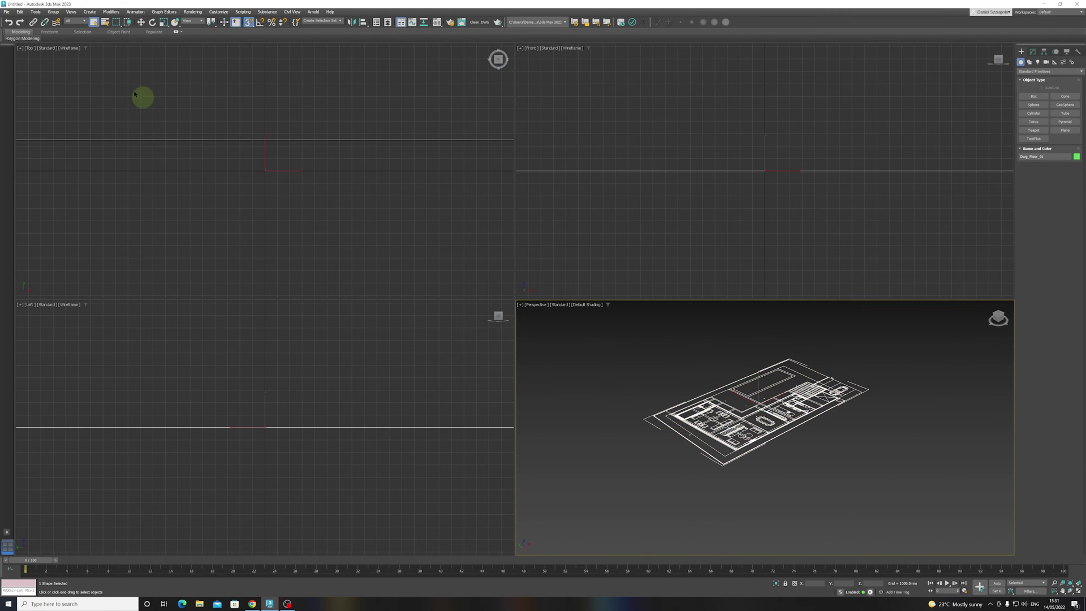
{"action": "left_click", "coordinate": [6, 11]}
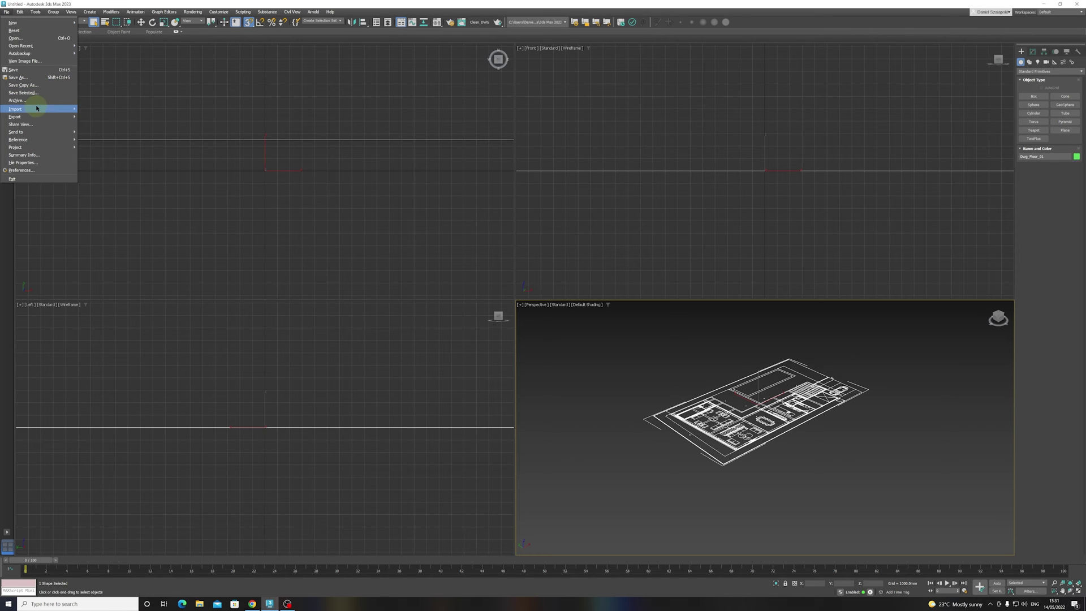
{"action": "mouse_move", "coordinate": [36, 108]}
{"action": "left_click", "coordinate": [97, 114]}
{"action": "left_click", "coordinate": [557, 227]}
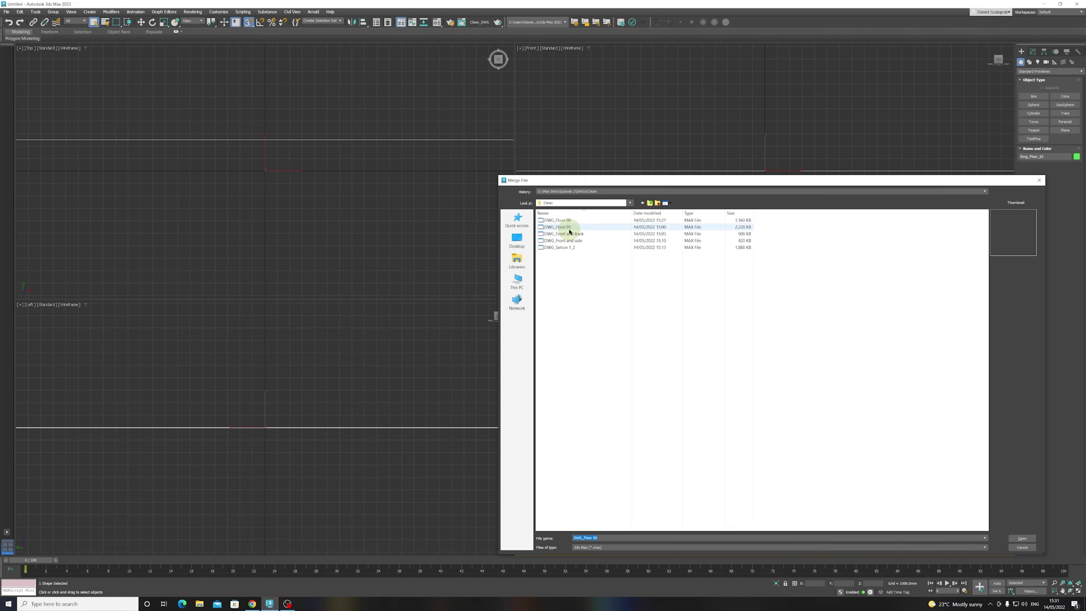
{"action": "left_click", "coordinate": [1023, 538]}
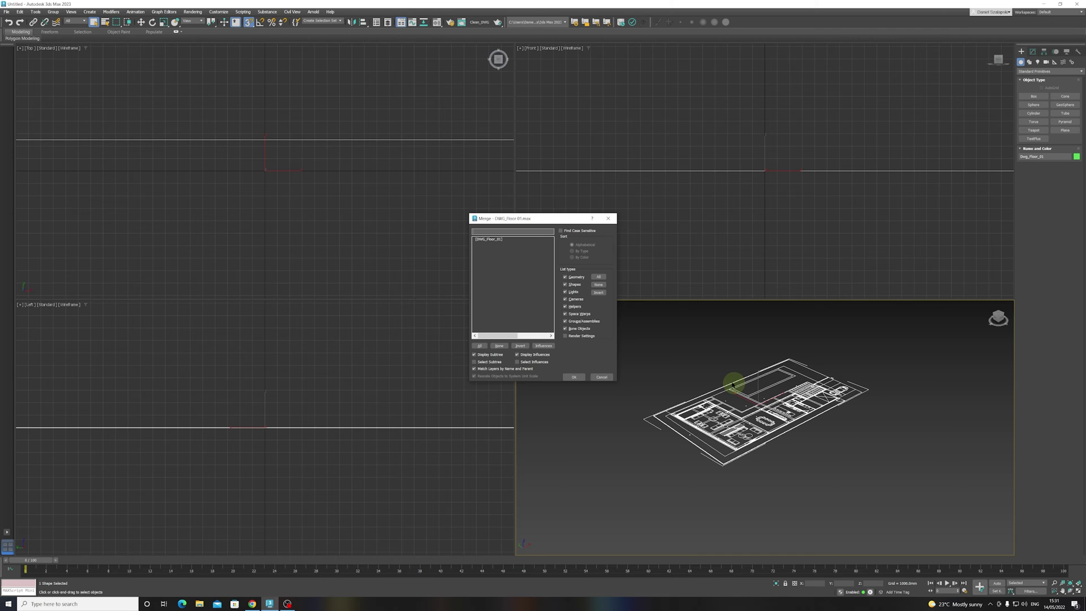
{"action": "left_click", "coordinate": [488, 239]}
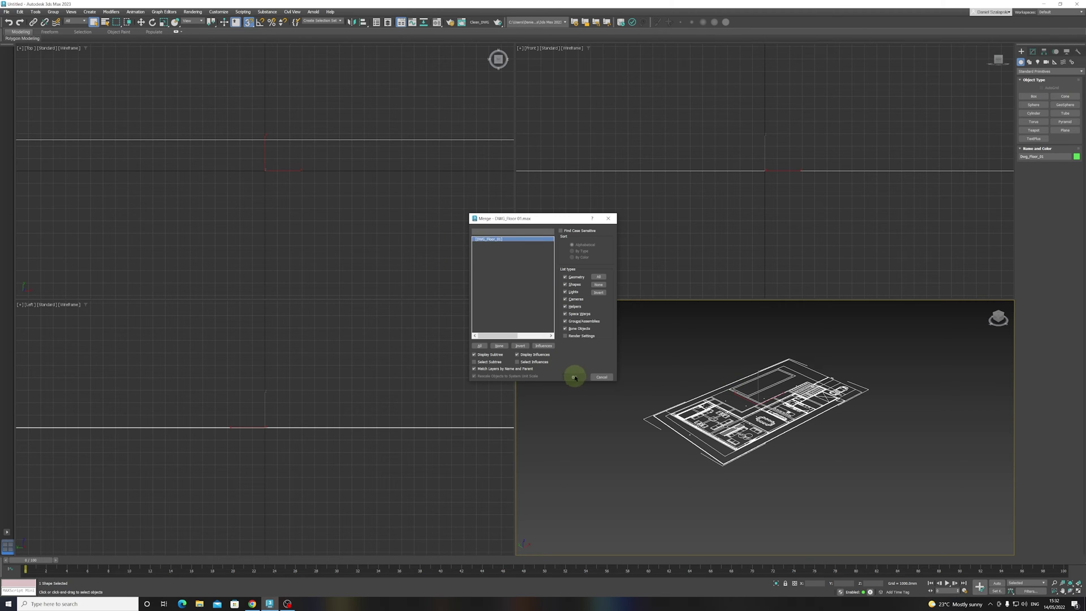
{"action": "left_click", "coordinate": [573, 377]}
Raise the merged plan to an absolute Z of 3000 mm
{"action": "right_click", "coordinate": [788, 428]}
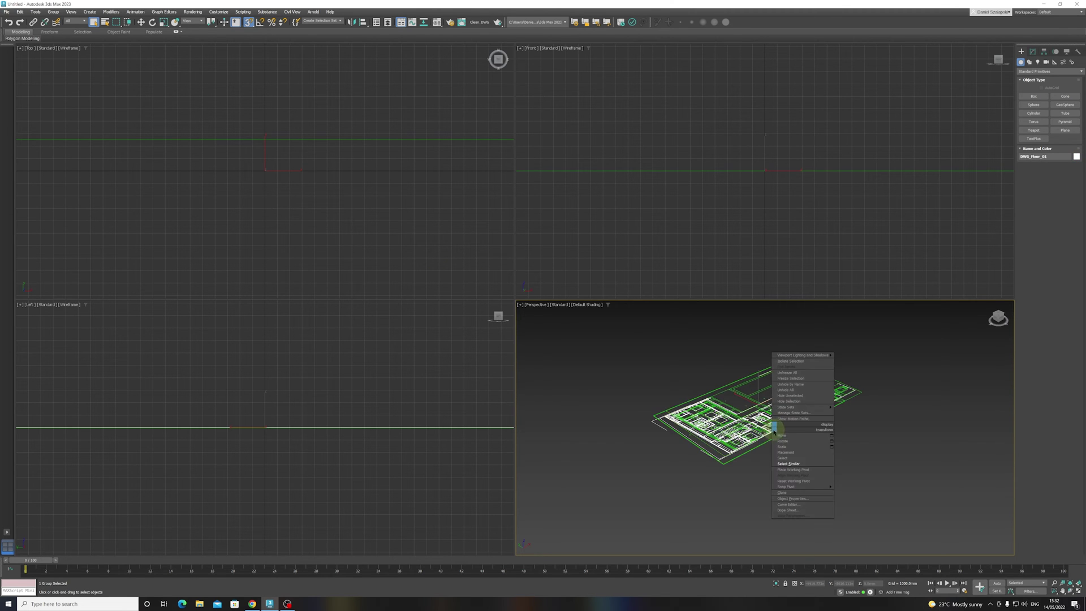
{"action": "left_click", "coordinate": [783, 436]}
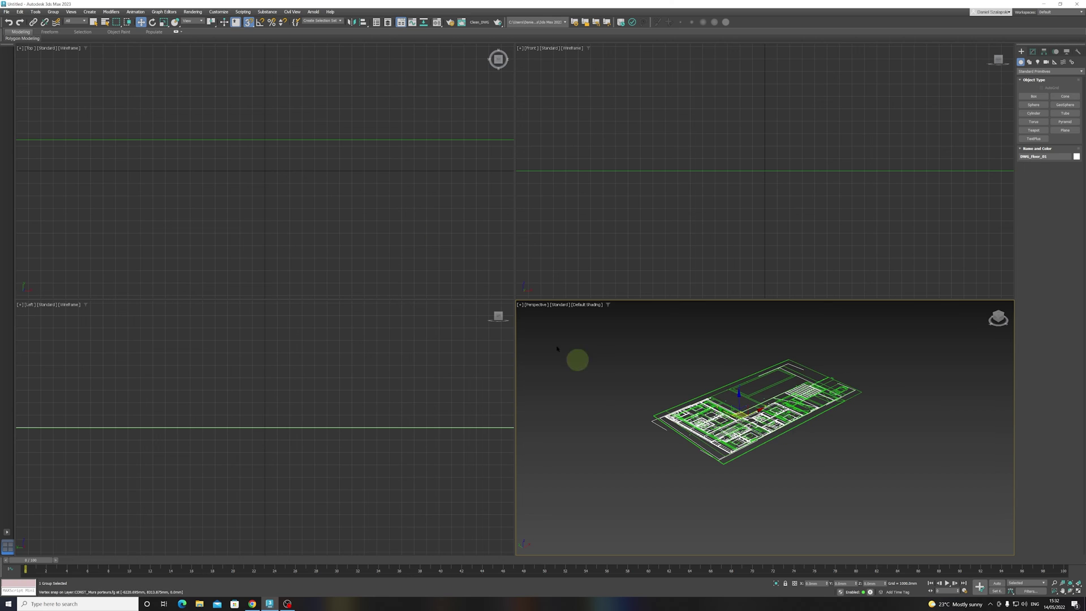
{"action": "right_click", "coordinate": [145, 23]}
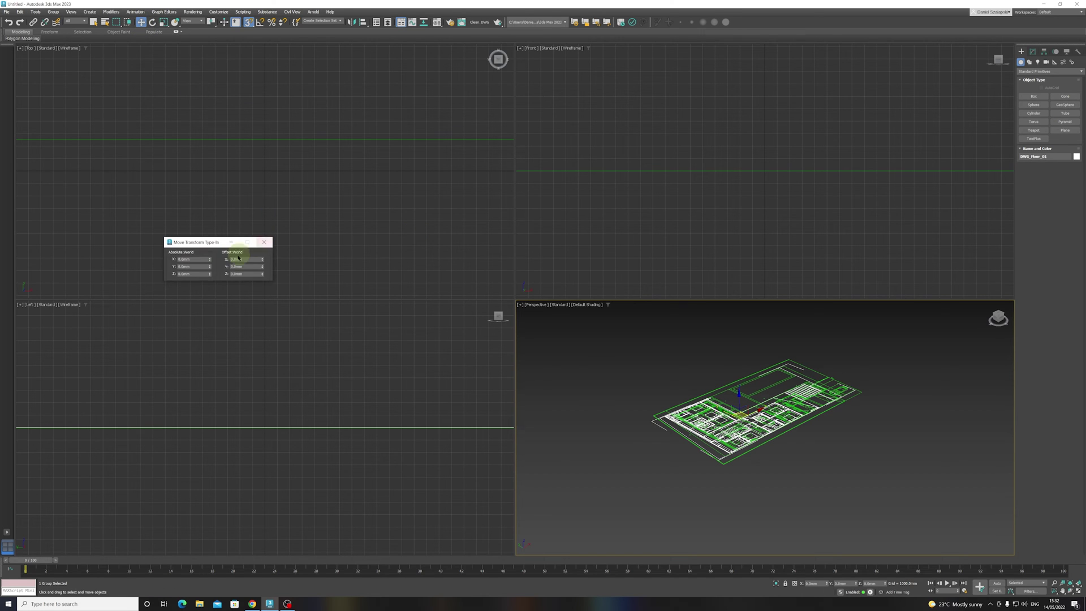
{"action": "double_click", "coordinate": [201, 274]}
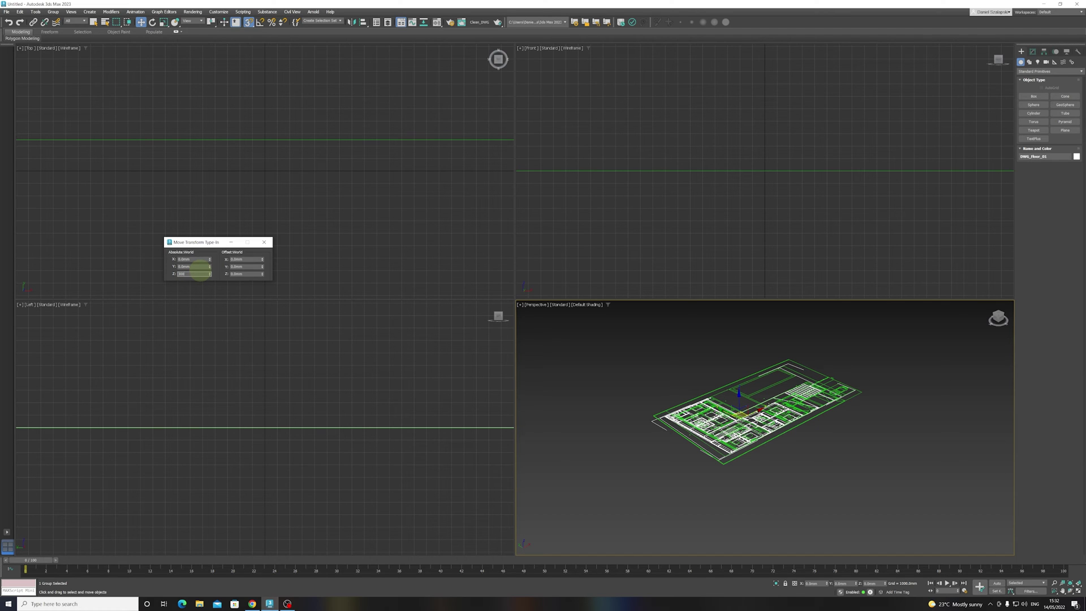
{"action": "key", "text": "Return"}
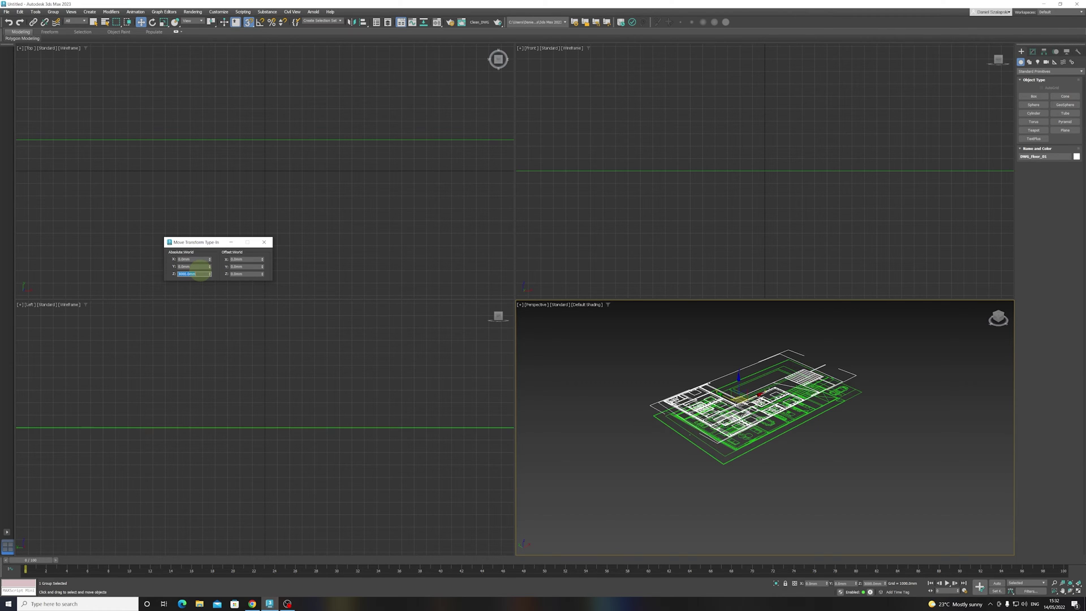
Give the DWG_Floor_01 group a light cyan object colour
{"action": "left_click", "coordinate": [264, 242]}
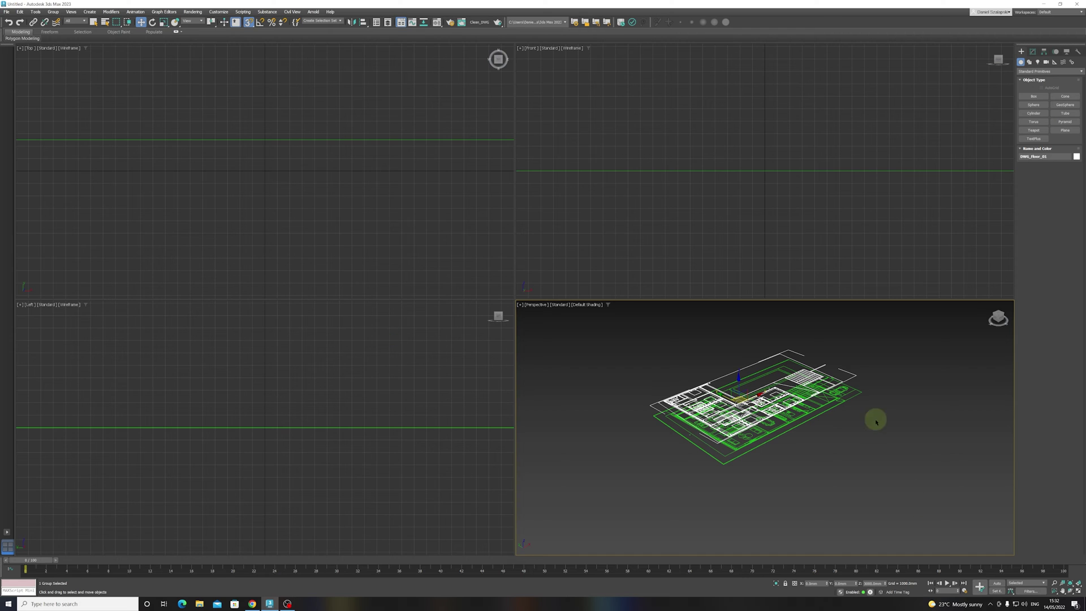
{"action": "left_click", "coordinate": [1076, 157]}
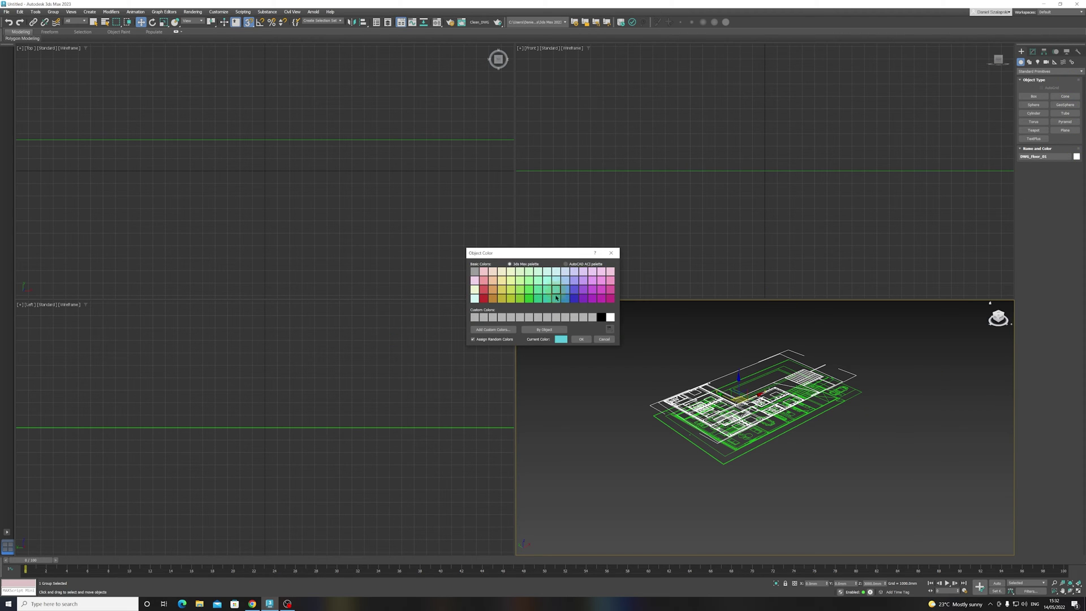
{"action": "left_click", "coordinate": [581, 340]}
{"action": "left_click", "coordinate": [600, 373]}
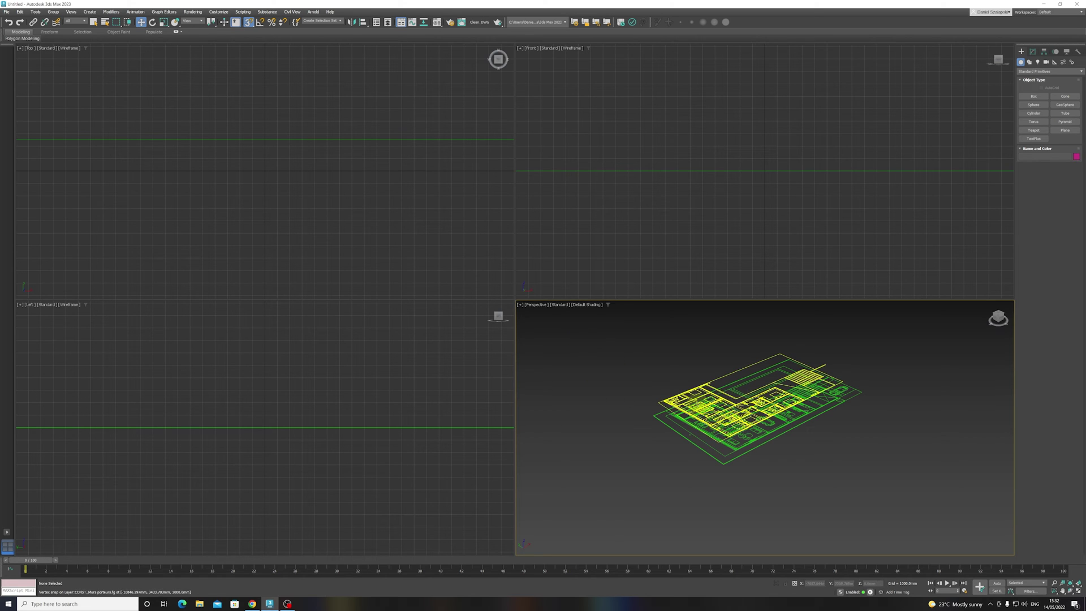
{"action": "left_click", "coordinate": [708, 386]}
{"action": "left_click", "coordinate": [1077, 157]}
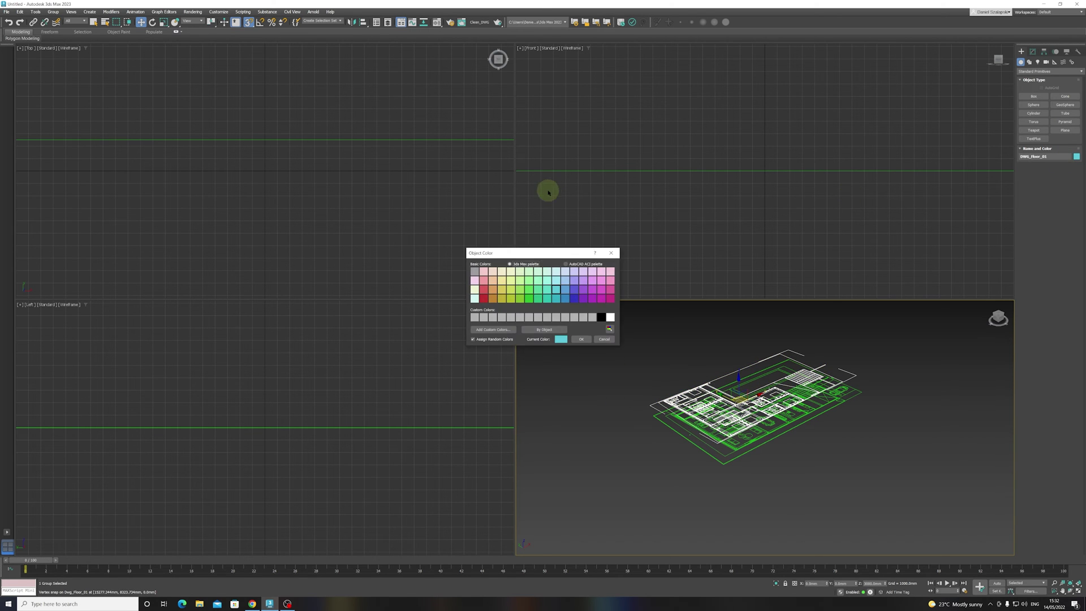
{"action": "left_click", "coordinate": [581, 339]}
{"action": "left_click", "coordinate": [599, 341]}
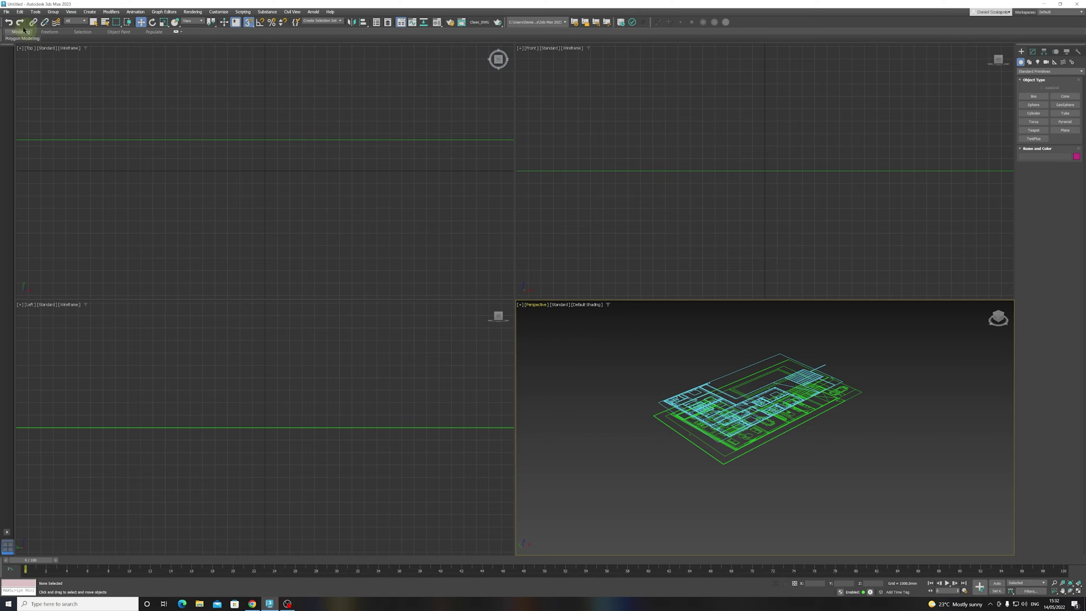
Show the selected plan in a maximized Top view, zoomed to fit
{"action": "left_click", "coordinate": [810, 375]}
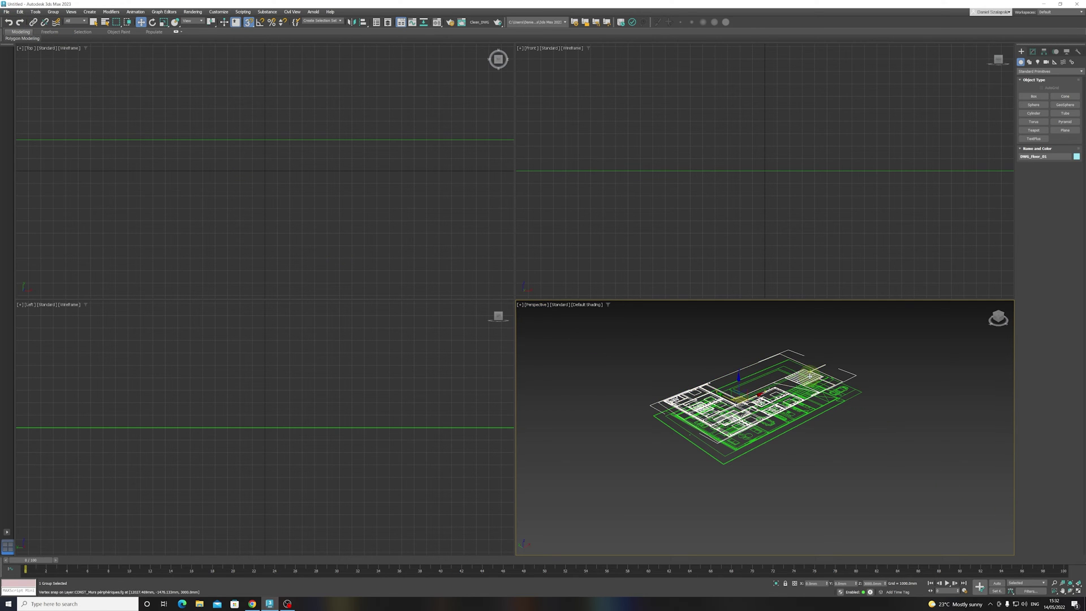
{"action": "key", "text": "t"}
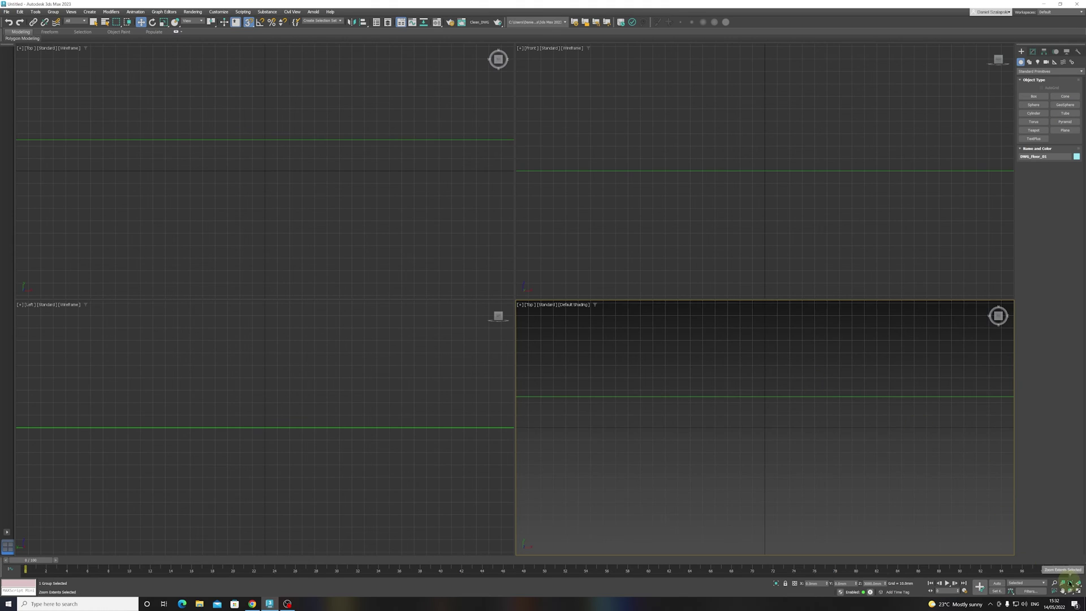
{"action": "left_click", "coordinate": [1077, 585]}
{"action": "left_click", "coordinate": [1078, 591]}
Hide the grid and move the white DWG_Floor_01 plan down over the green plan
{"action": "scroll", "coordinate": [640, 385], "scroll_direction": "down", "scroll_amount": 3}
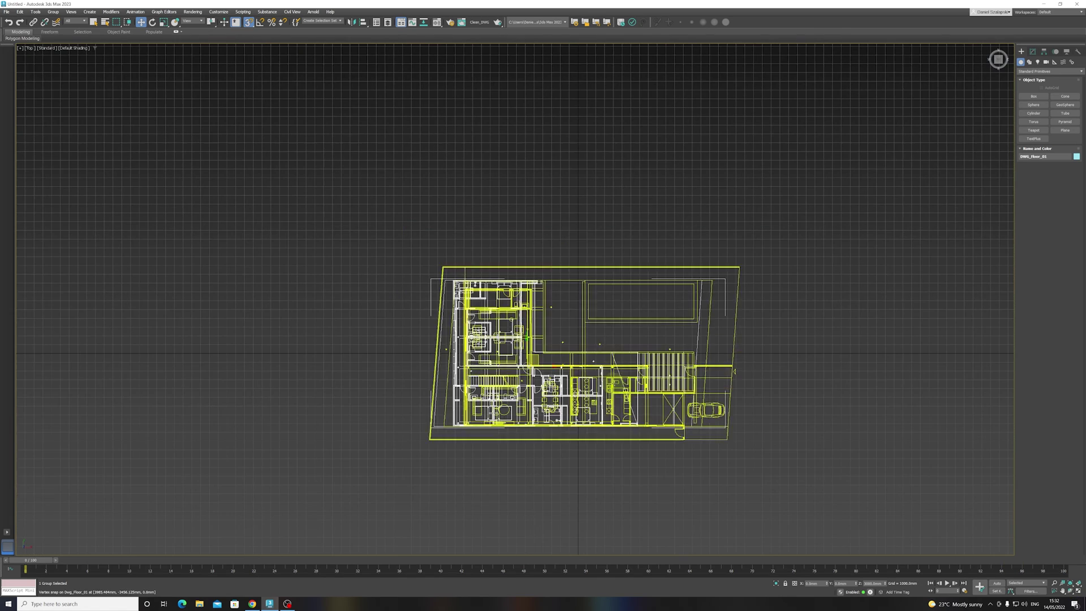
{"action": "middle_click_drag", "start_coordinate": [639, 385], "coordinate": [665, 368]}
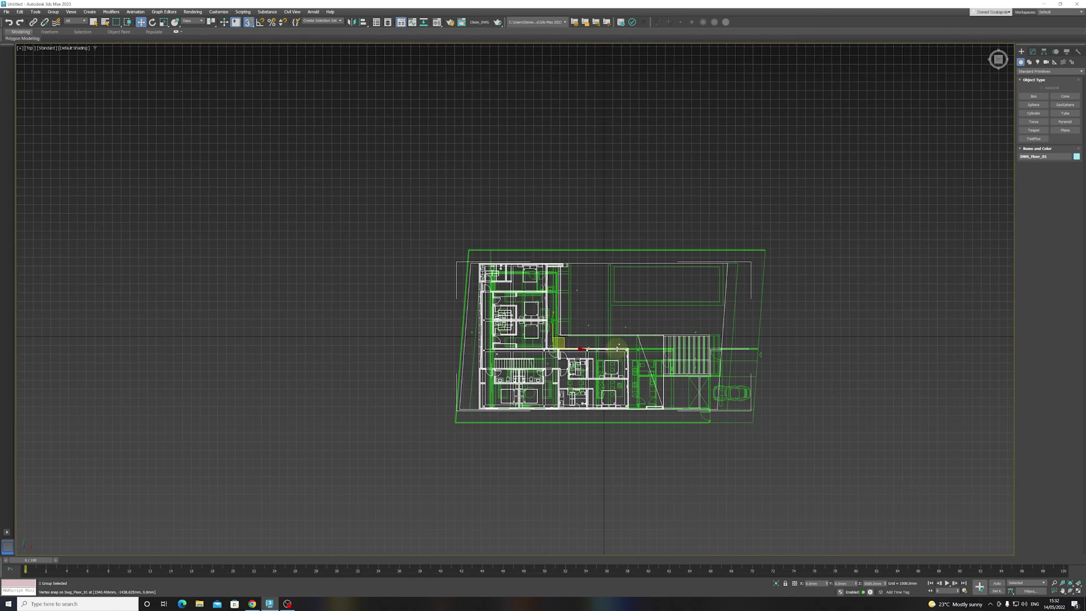
{"action": "right_click", "coordinate": [537, 312]}
{"action": "left_click", "coordinate": [524, 315]}
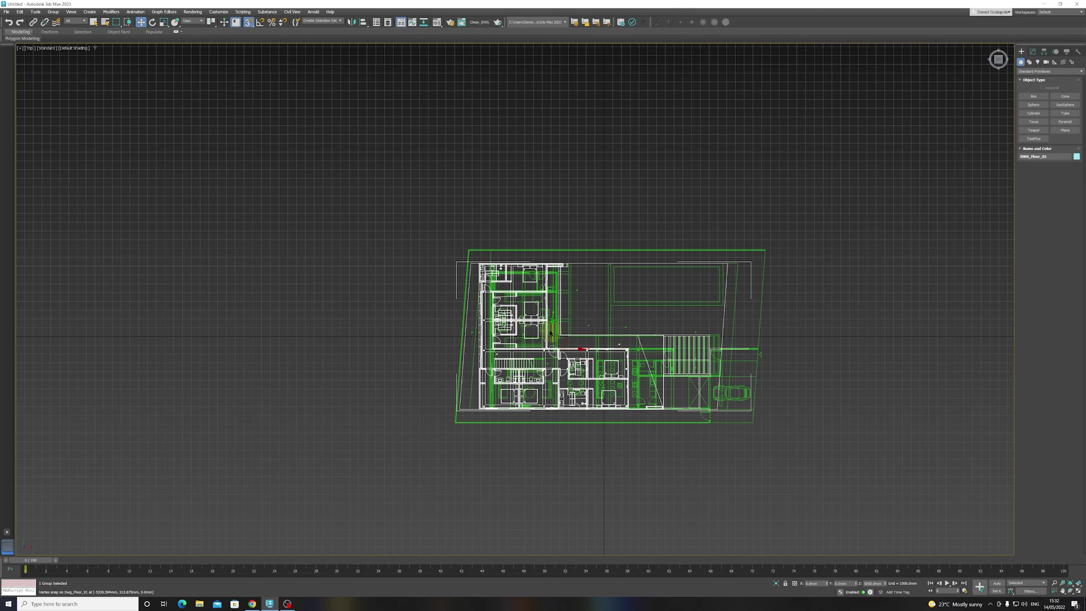
{"action": "mouse_move", "coordinate": [562, 337]}
{"action": "left_mouse_down"}
{"action": "mouse_move", "coordinate": [575, 353]}
{"action": "mouse_move", "coordinate": [749, 311]}
{"action": "mouse_move", "coordinate": [783, 230]}
{"action": "mouse_move", "coordinate": [741, 269]}
{"action": "mouse_move", "coordinate": [707, 277]}
{"action": "mouse_move", "coordinate": [574, 252]}
{"action": "left_mouse_up"}
{"action": "key", "text": "g"}
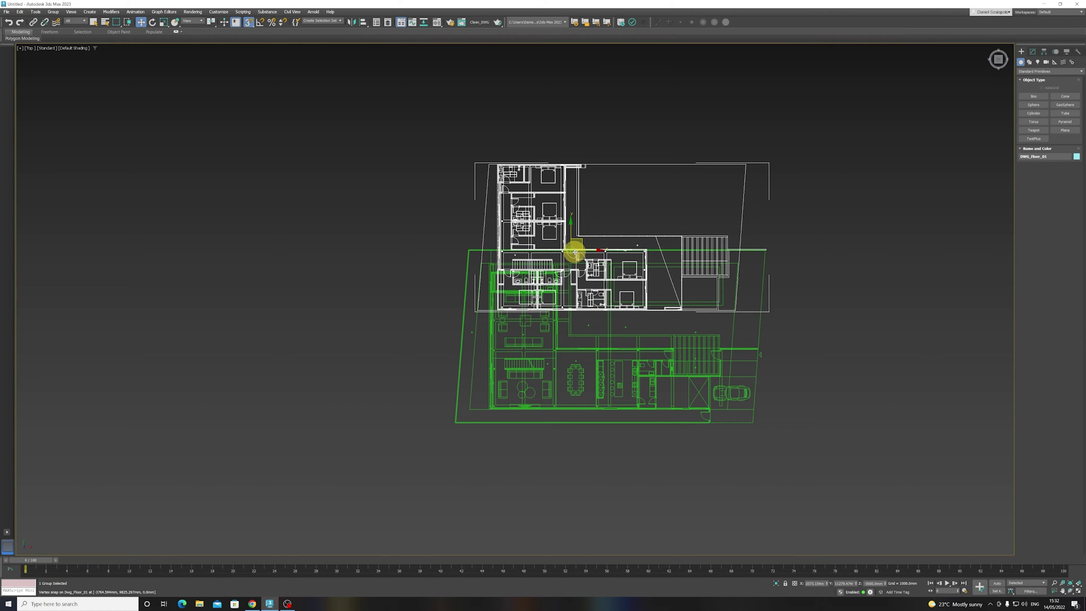
{"action": "left_click_drag", "start_coordinate": [575, 252], "coordinate": [583, 341]}
Snap the white plan's corner onto the green plan's corner and check the alignment
{"action": "scroll", "coordinate": [763, 247], "scroll_direction": "up", "scroll_amount": 3}
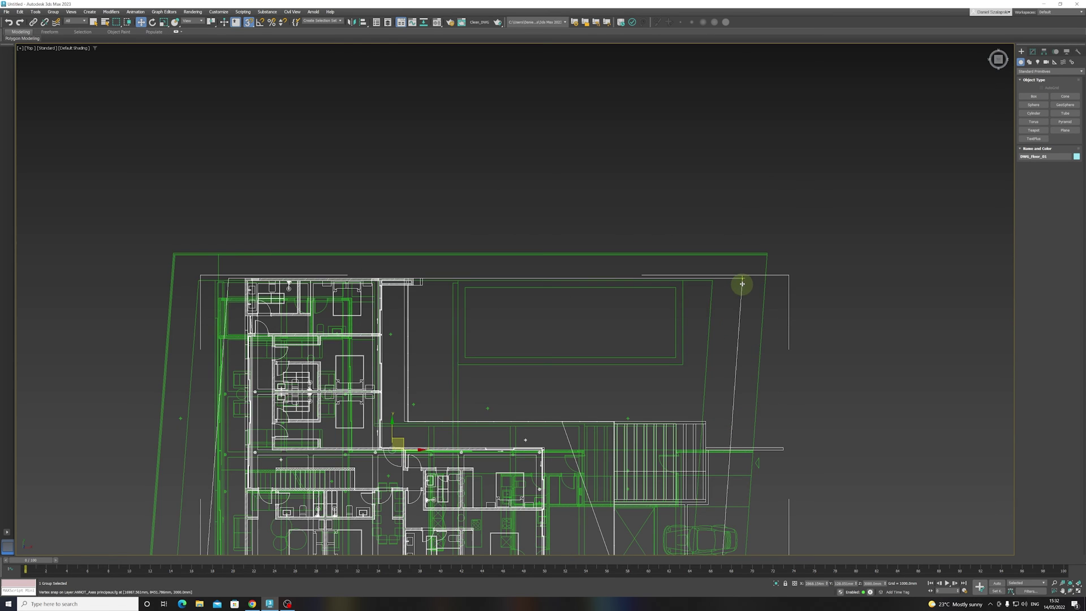
{"action": "left_click_drag", "start_coordinate": [742, 281], "coordinate": [714, 283]}
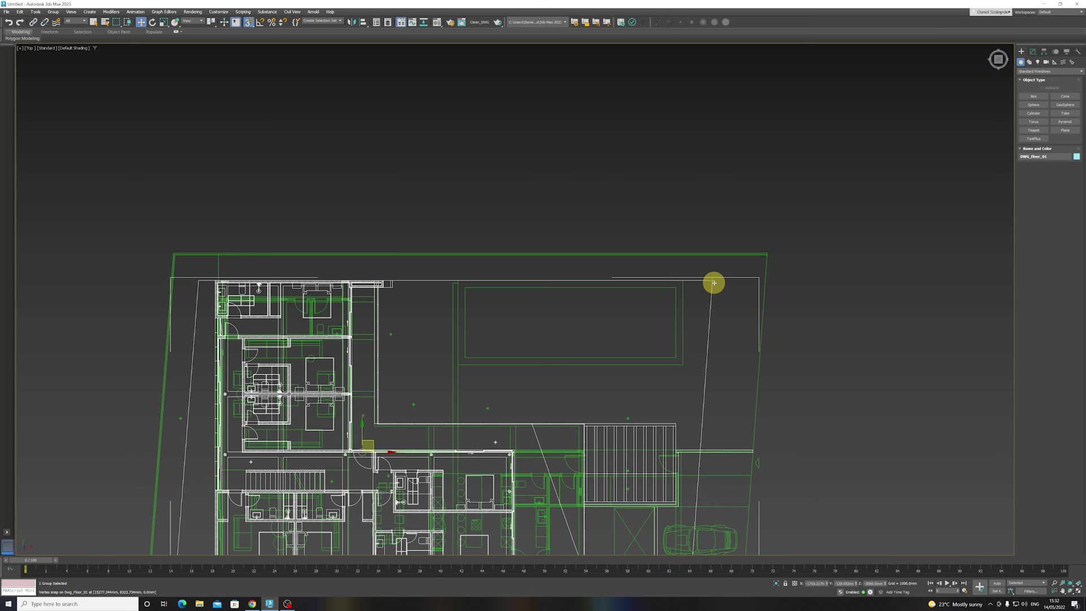
{"action": "middle_click_drag", "start_coordinate": [720, 315], "coordinate": [729, 273]}
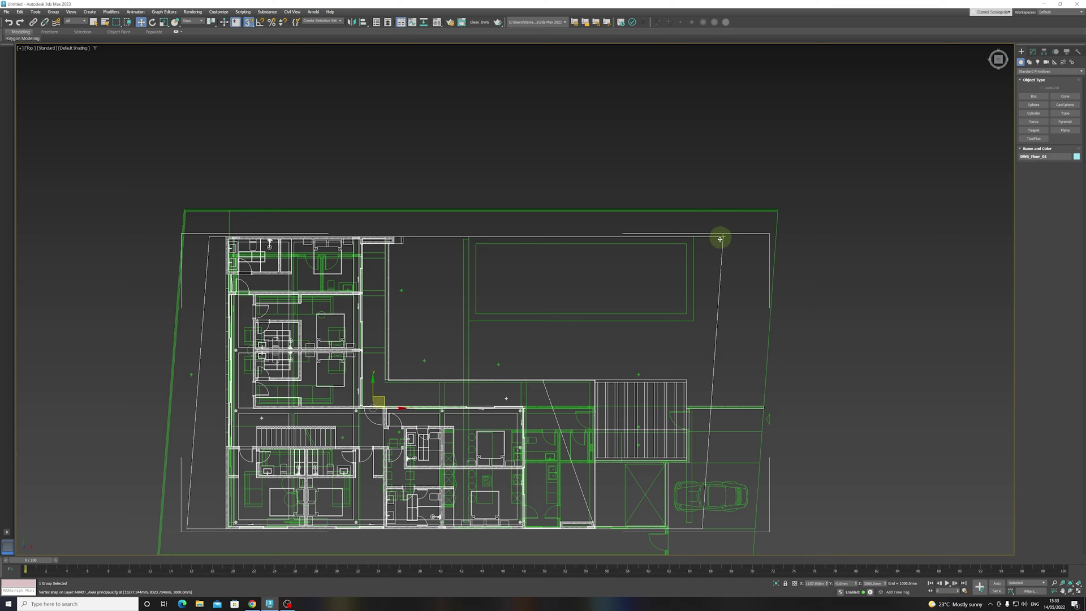
{"action": "scroll", "coordinate": [589, 311], "scroll_direction": "down", "scroll_amount": 4}
{"action": "mouse_move", "coordinate": [589, 310]}
{"action": "middle_mouse_down"}
{"action": "mouse_move", "coordinate": [660, 251]}
{"action": "mouse_move", "coordinate": [571, 161]}
{"action": "middle_mouse_up"}
Merge all objects from DWG_Front and side.max, choosing Merge for the duplicate name
{"action": "left_click", "coordinate": [661, 251]}
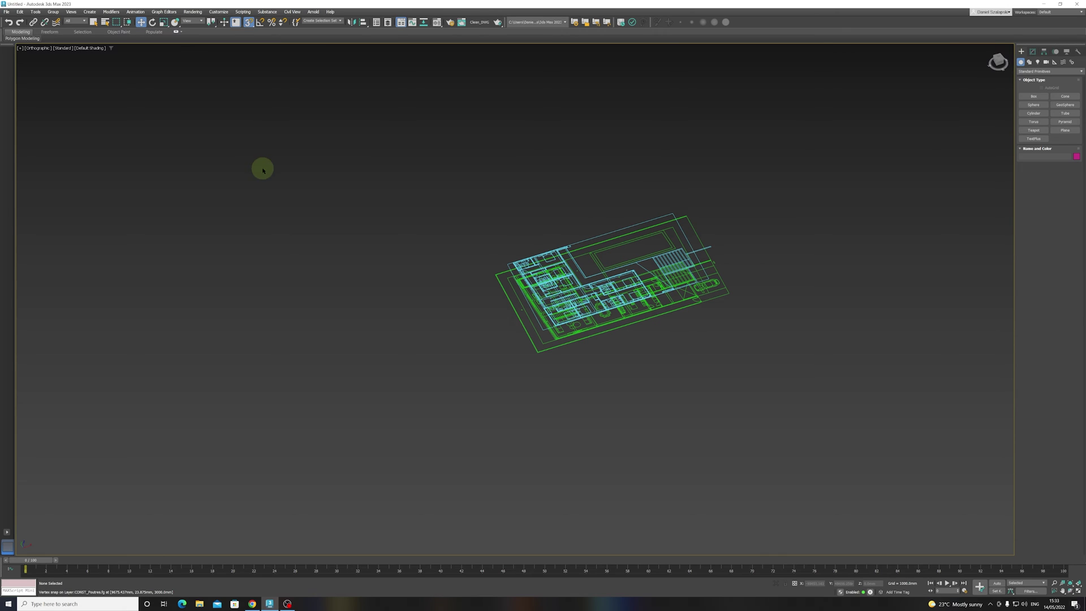
{"action": "left_click", "coordinate": [6, 12]}
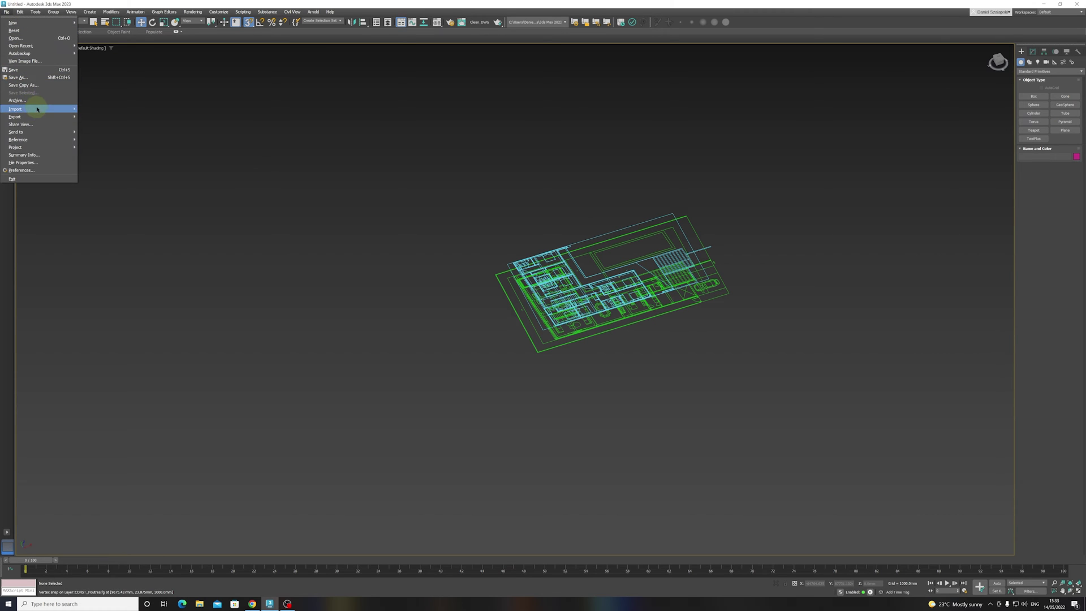
{"action": "left_click", "coordinate": [94, 117]}
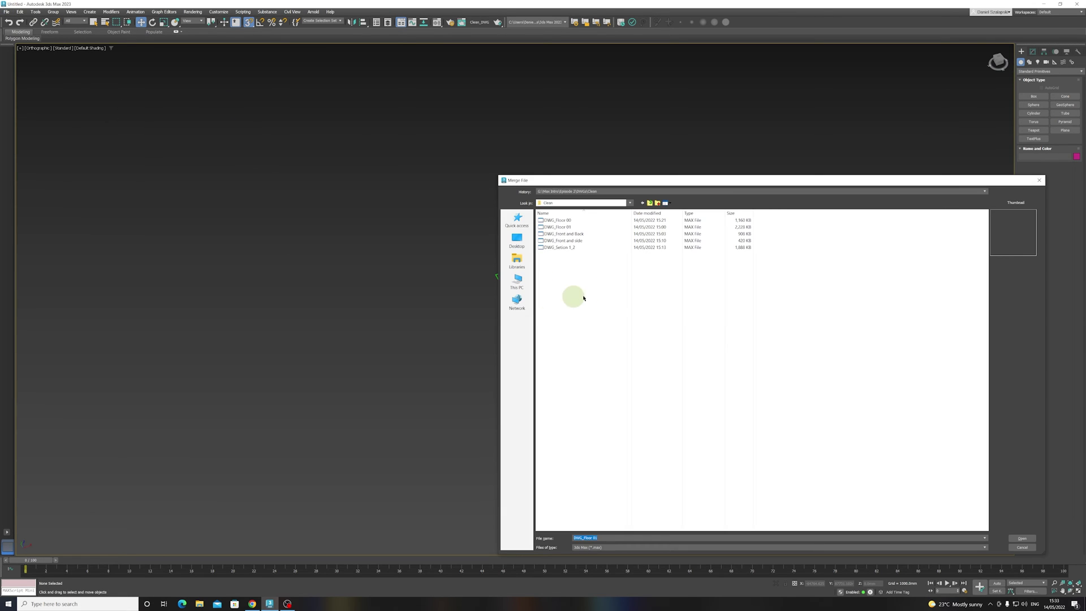
{"action": "left_click", "coordinate": [569, 241]}
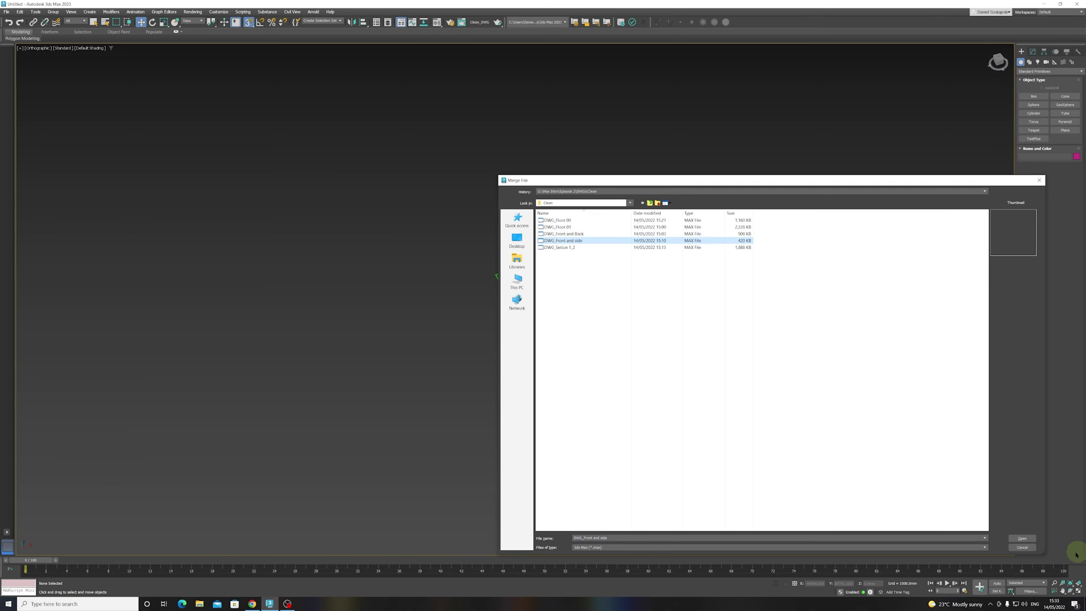
{"action": "left_click", "coordinate": [1031, 540]}
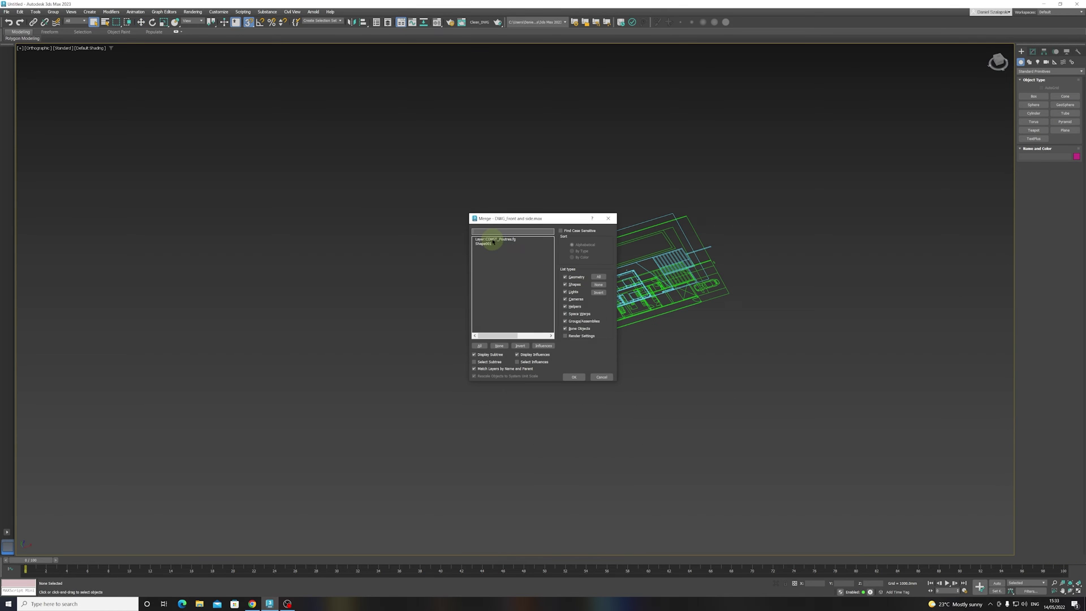
{"action": "left_click", "coordinate": [480, 246]}
{"action": "left_click", "coordinate": [572, 377]}
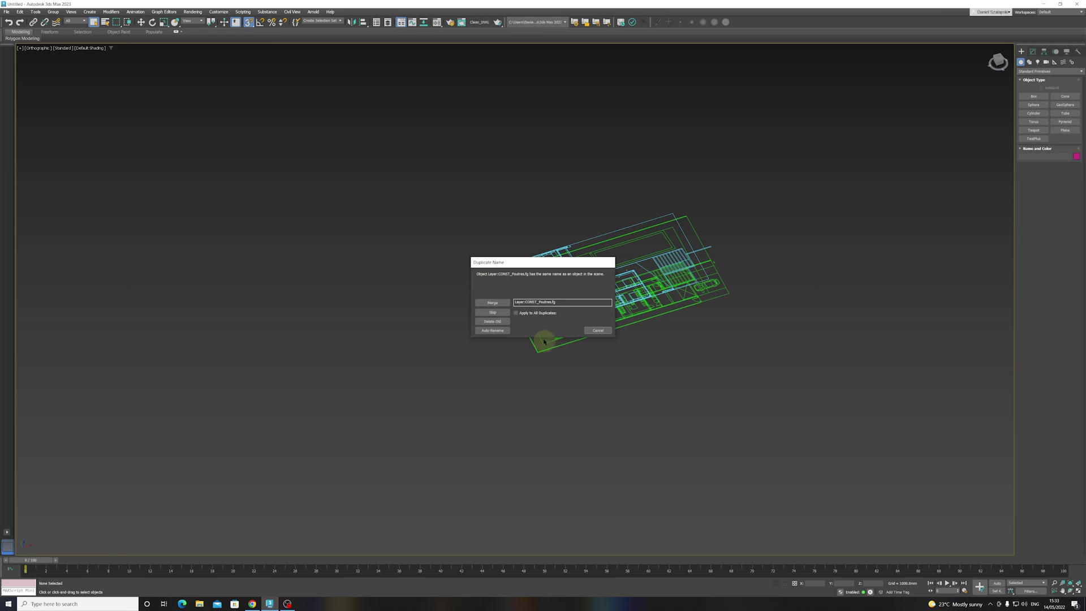
{"action": "left_click", "coordinate": [493, 303]}
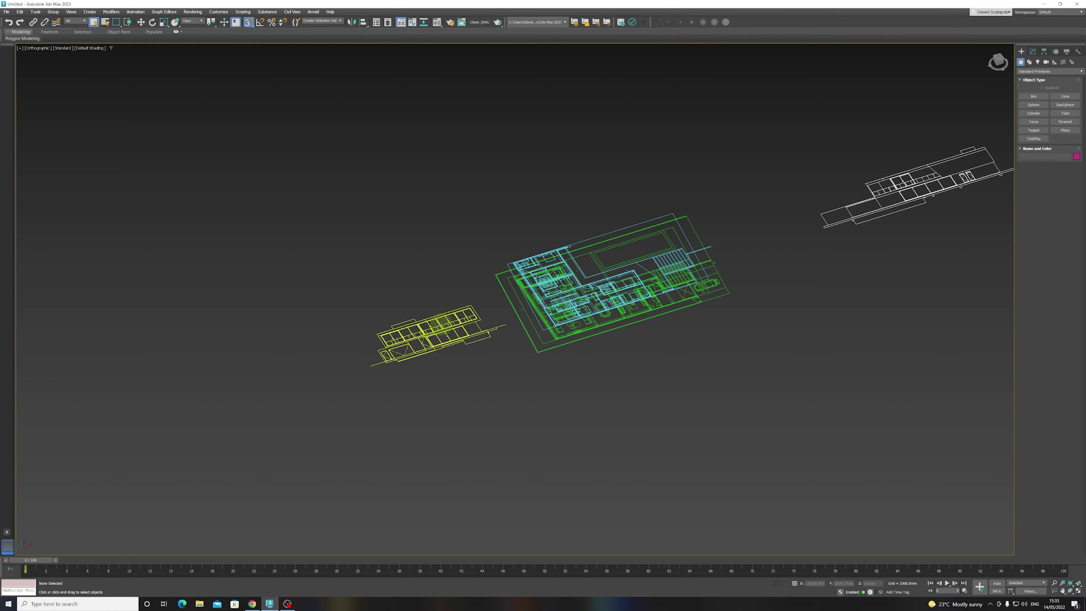
{"action": "left_click", "coordinate": [443, 325]}
Frame the left elevation drawing in Top view with the grid hidden and select it
{"action": "key", "text": "t"}
{"action": "key", "text": "z"}
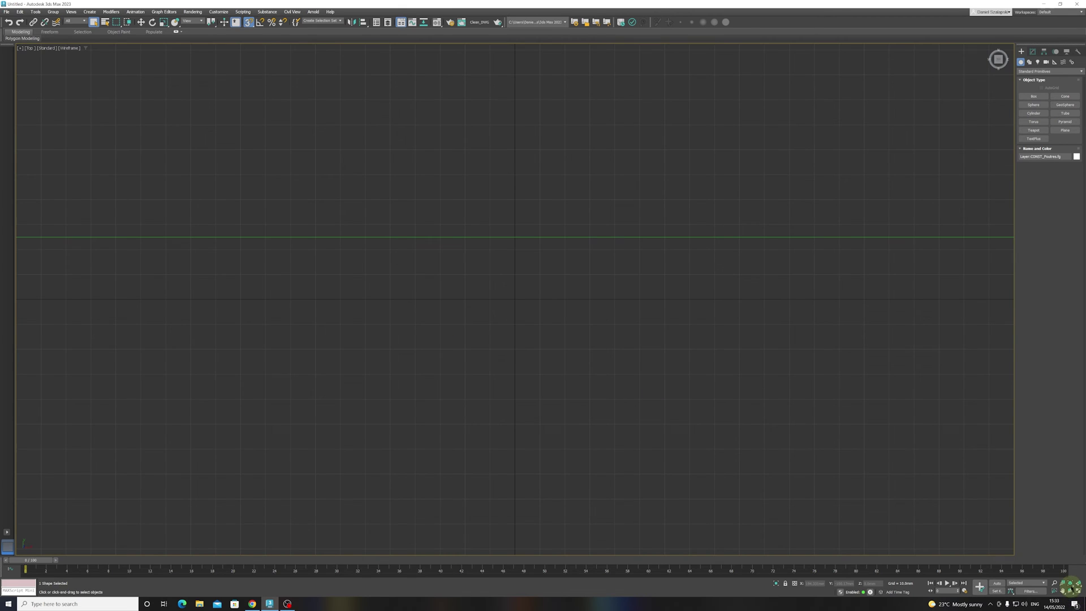
{"action": "left_click", "coordinate": [1071, 585]}
{"action": "key", "text": "g"}
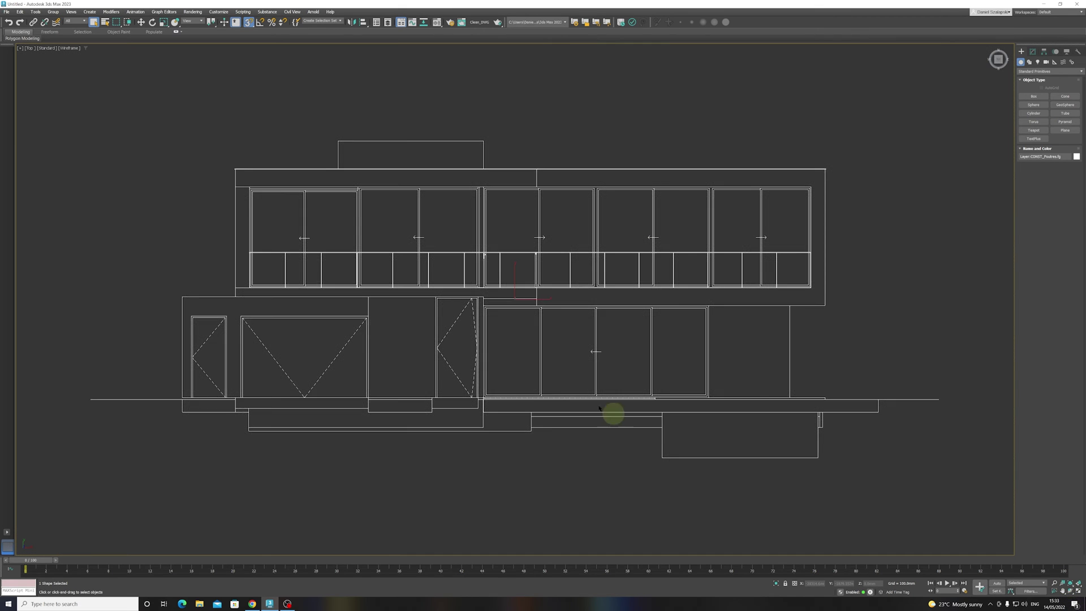
{"action": "scroll", "coordinate": [613, 412], "scroll_direction": "down", "scroll_amount": 10}
{"action": "scroll", "coordinate": [447, 376], "scroll_direction": "up", "scroll_amount": 2}
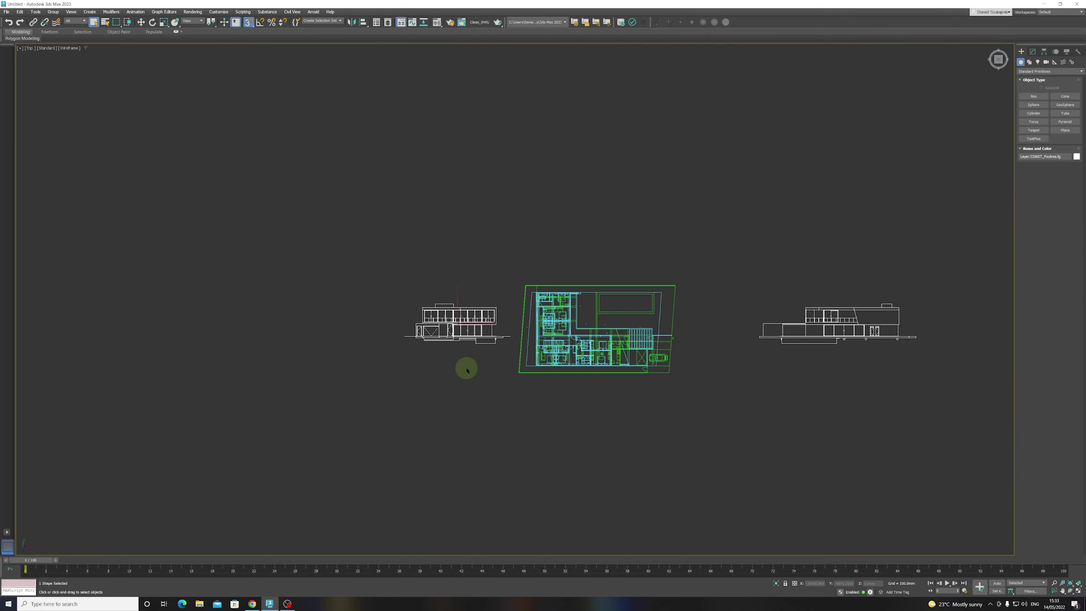
{"action": "scroll", "coordinate": [452, 326], "scroll_direction": "up", "scroll_amount": 10}
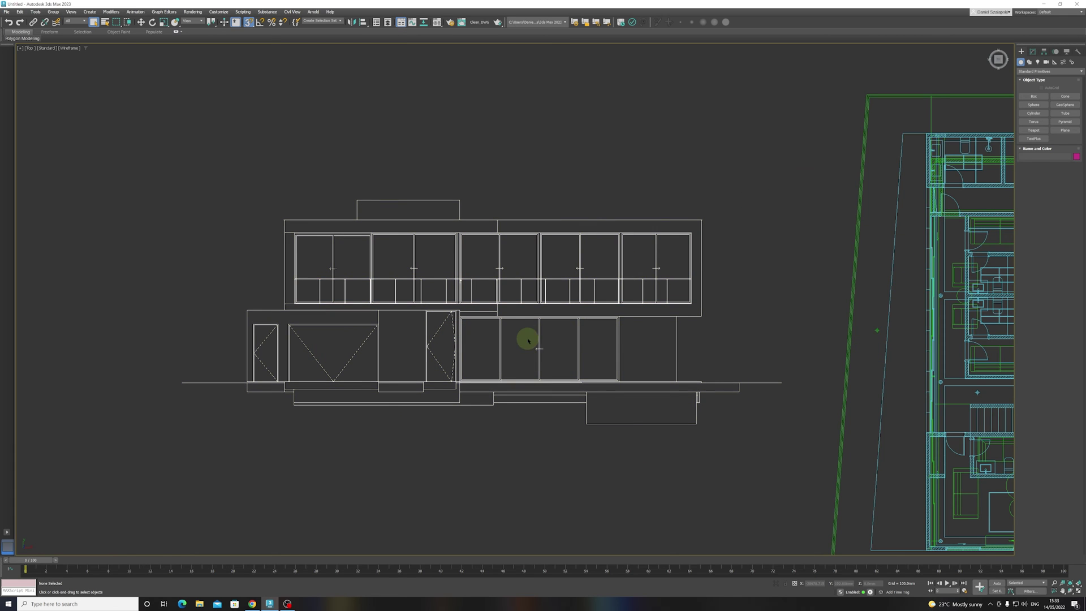
{"action": "left_click", "coordinate": [526, 316]}
{"action": "scroll", "coordinate": [539, 328], "scroll_direction": "down", "scroll_amount": 2}
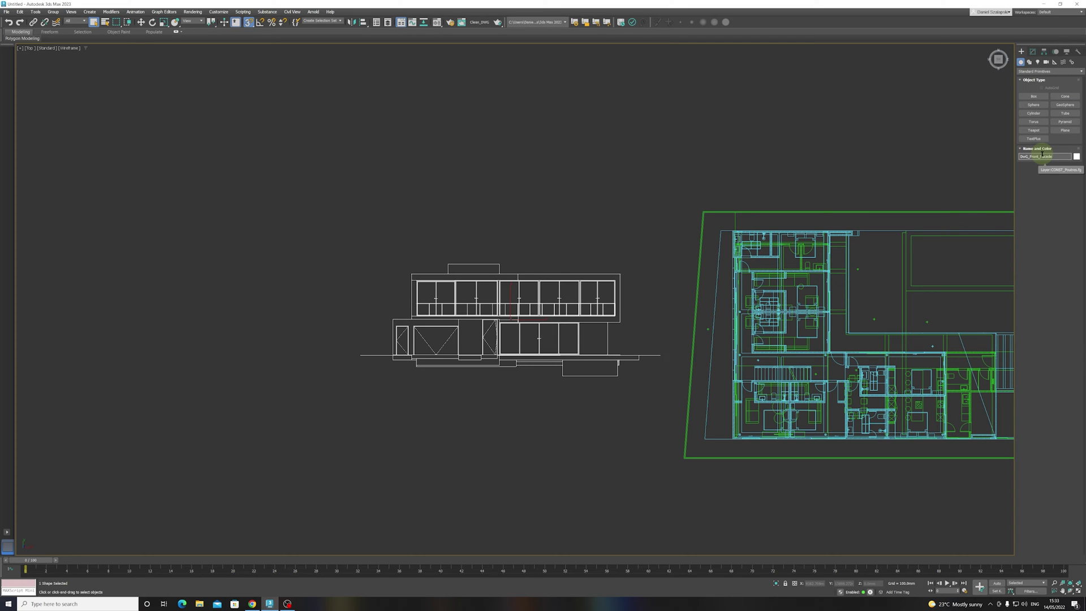
Set the left elevation's object colour to light peach
{"action": "left_click", "coordinate": [1076, 157]}
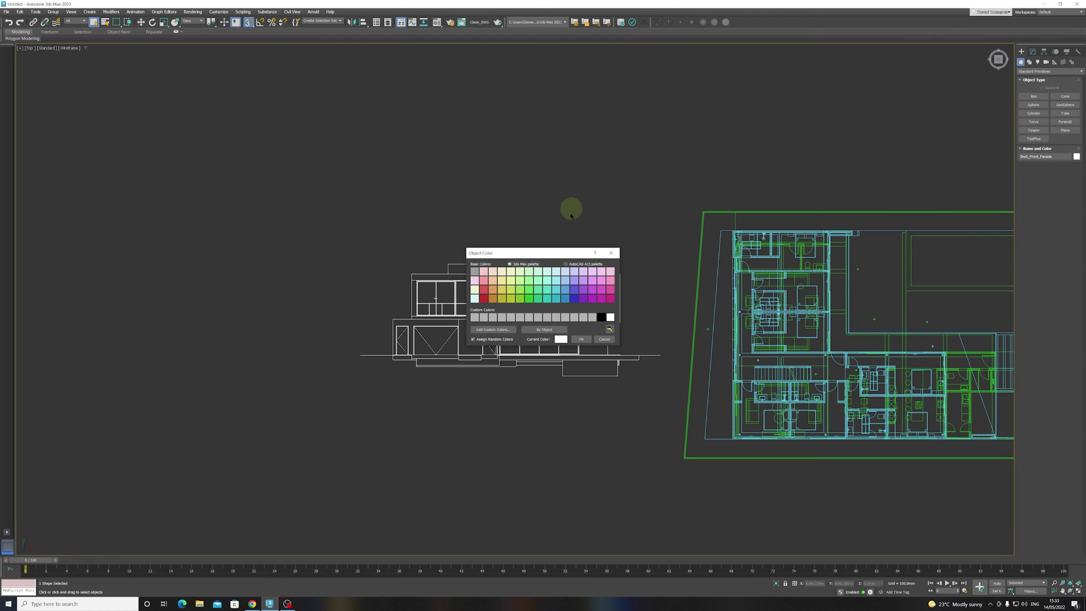
{"action": "left_click", "coordinate": [493, 275]}
{"action": "left_click", "coordinate": [581, 339]}
{"action": "left_click", "coordinate": [547, 395]}
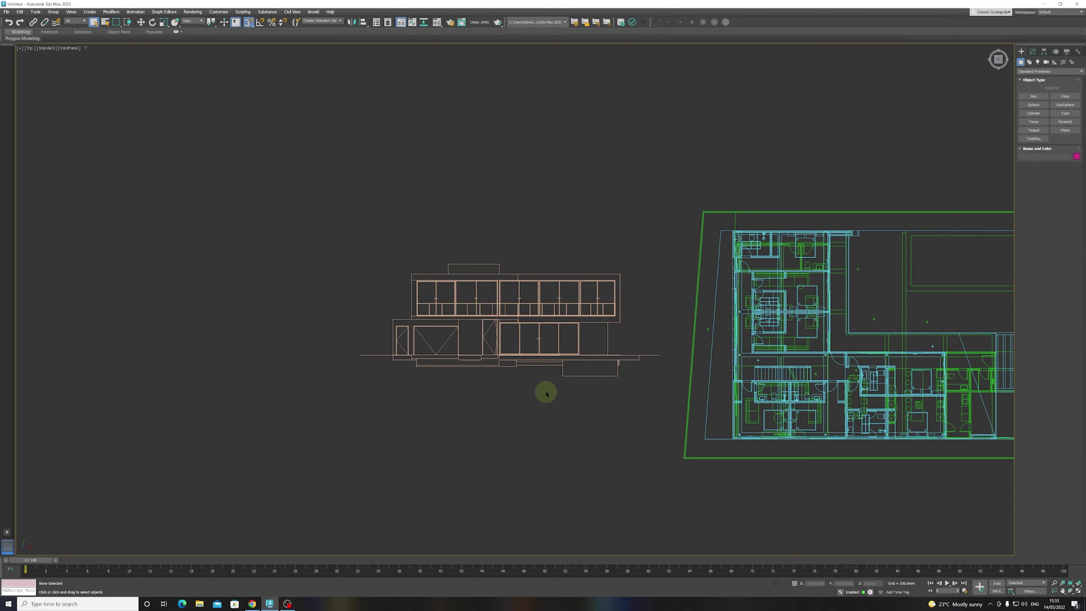
{"action": "scroll", "coordinate": [579, 398], "scroll_direction": "down", "scroll_amount": 5}
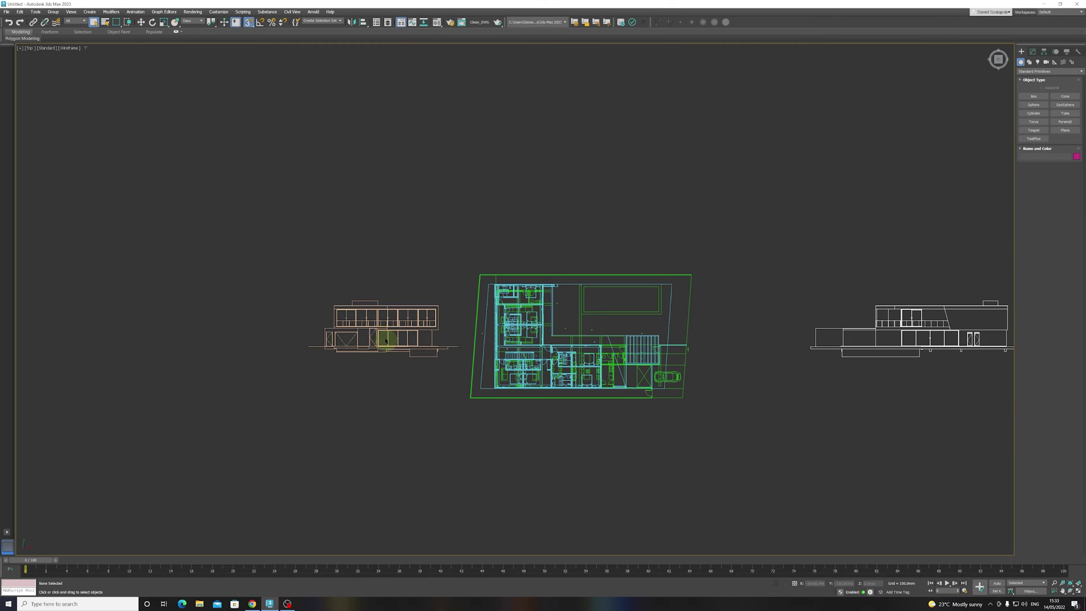
Rotate the front facade 90° to vertical and place it beside the plan's right side
{"action": "left_click", "coordinate": [383, 334]}
{"action": "left_click", "coordinate": [153, 22]}
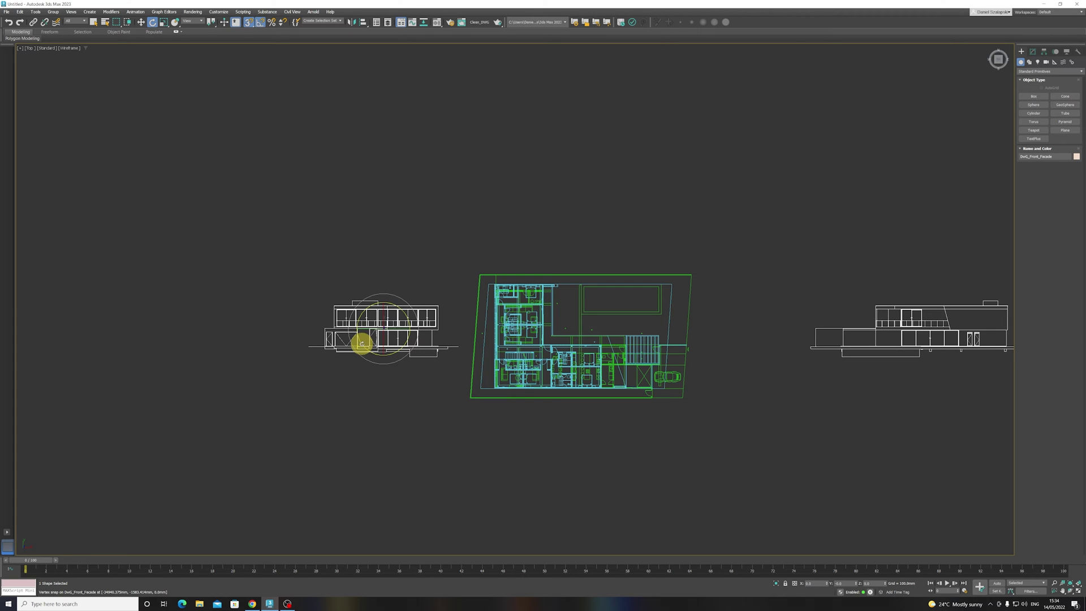
{"action": "left_click_drag", "start_coordinate": [362, 344], "coordinate": [403, 312]}
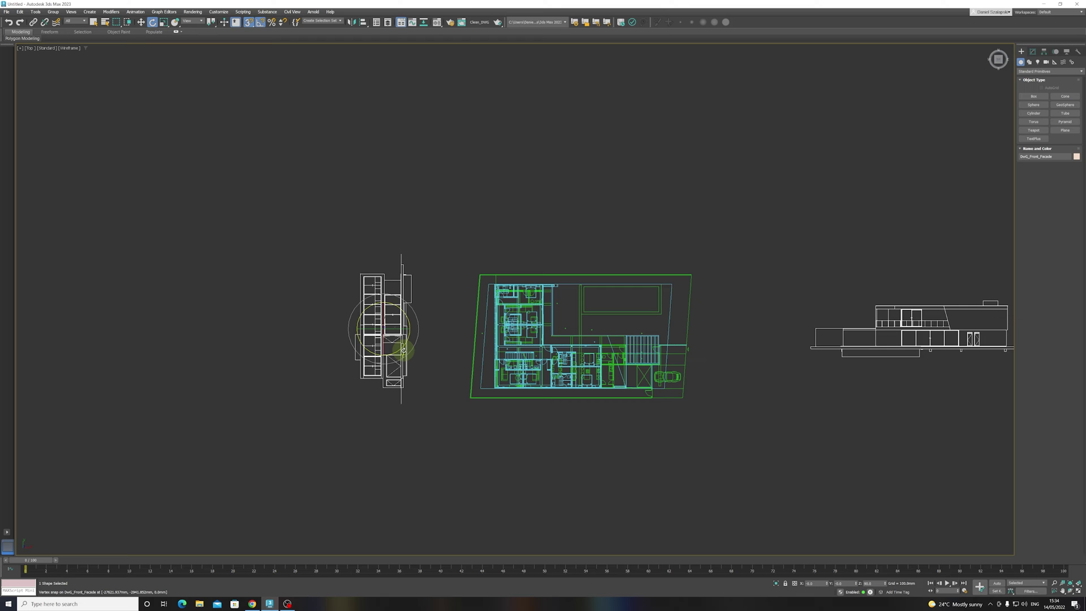
{"action": "left_click_drag", "start_coordinate": [400, 349], "coordinate": [728, 335]}
{"action": "right_click", "coordinate": [376, 331]}
{"action": "left_click", "coordinate": [416, 334]}
{"action": "left_click", "coordinate": [722, 453]}
{"action": "middle_click_drag", "start_coordinate": [722, 453], "coordinate": [680, 393]}
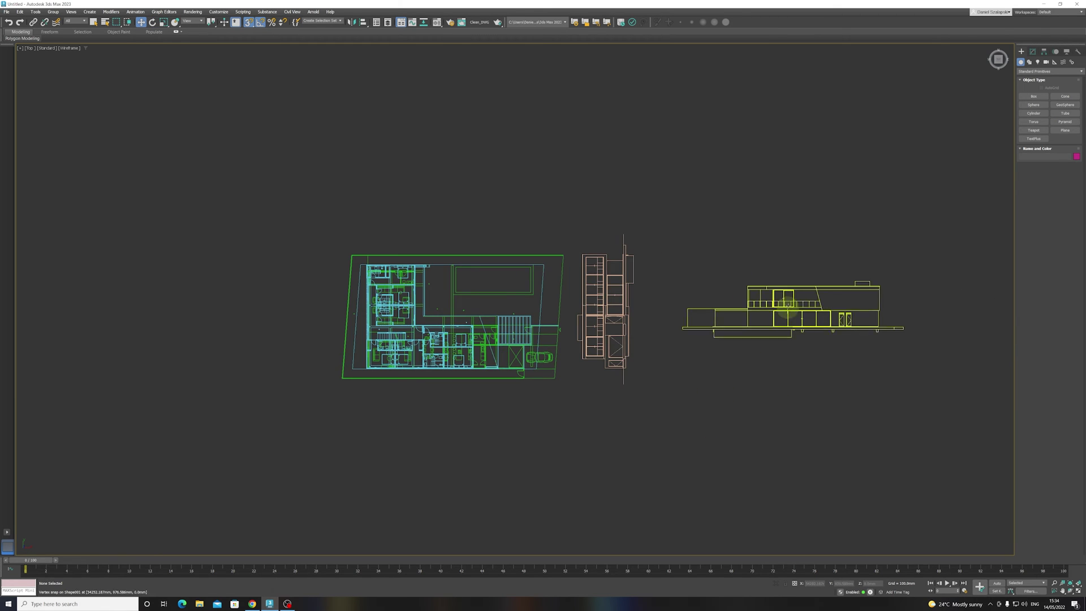
Rotate the other elevation, Shape001, 180° and get ready to move it above the plan
{"action": "left_click", "coordinate": [798, 306]}
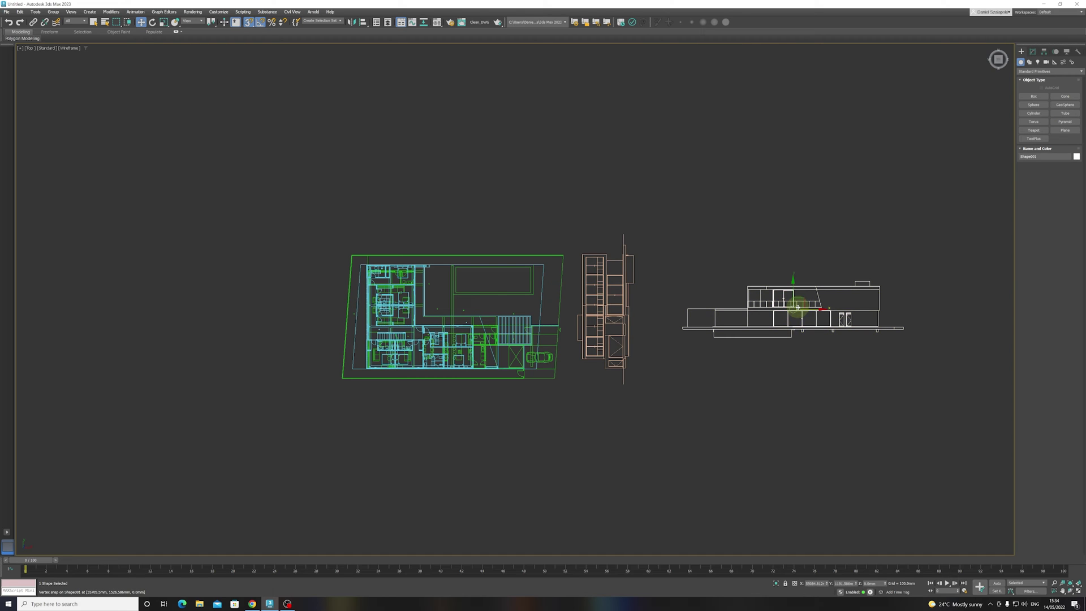
{"action": "left_click", "coordinate": [152, 22]}
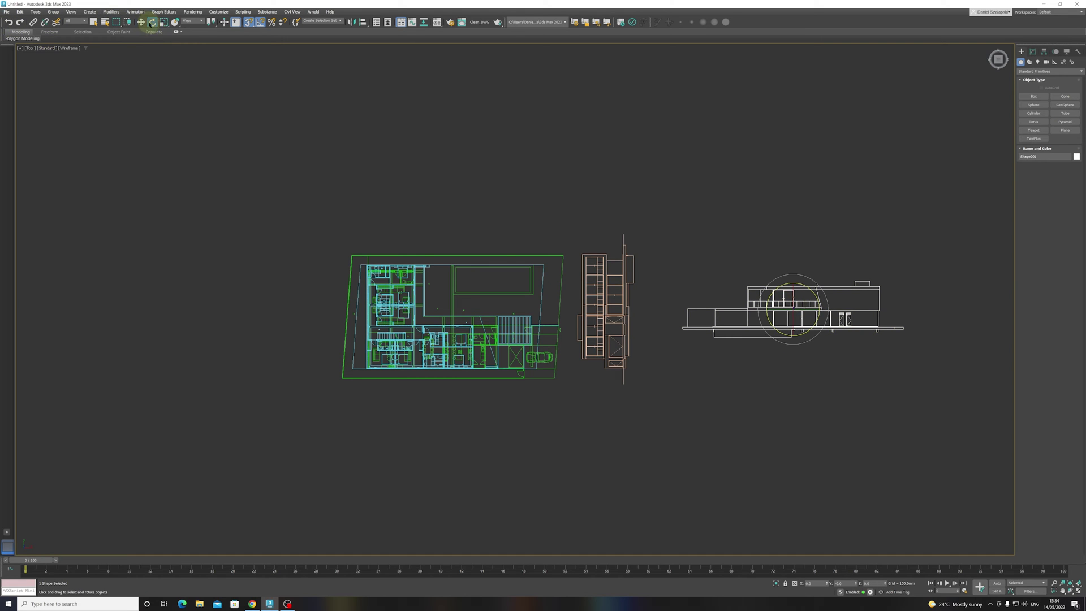
{"action": "left_click_drag", "start_coordinate": [775, 325], "coordinate": [456, 211]}
{"action": "right_click", "coordinate": [815, 320]}
{"action": "left_click", "coordinate": [832, 317]}
Move DWG_Front_Facade against the plan's right side and inspect the plan's upper corner
{"action": "left_click", "coordinate": [498, 453]}
{"action": "middle_click_drag", "start_coordinate": [570, 431], "coordinate": [635, 415]}
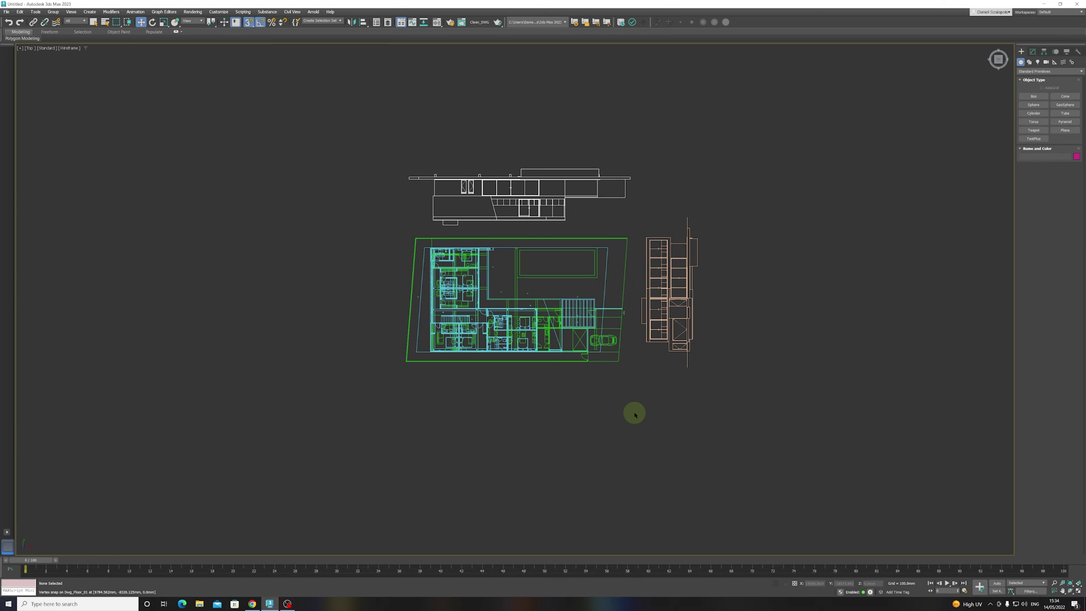
{"action": "left_click", "coordinate": [670, 263]}
{"action": "left_click_drag", "start_coordinate": [682, 284], "coordinate": [529, 305]}
{"action": "scroll", "coordinate": [474, 230], "scroll_direction": "up", "scroll_amount": 6}
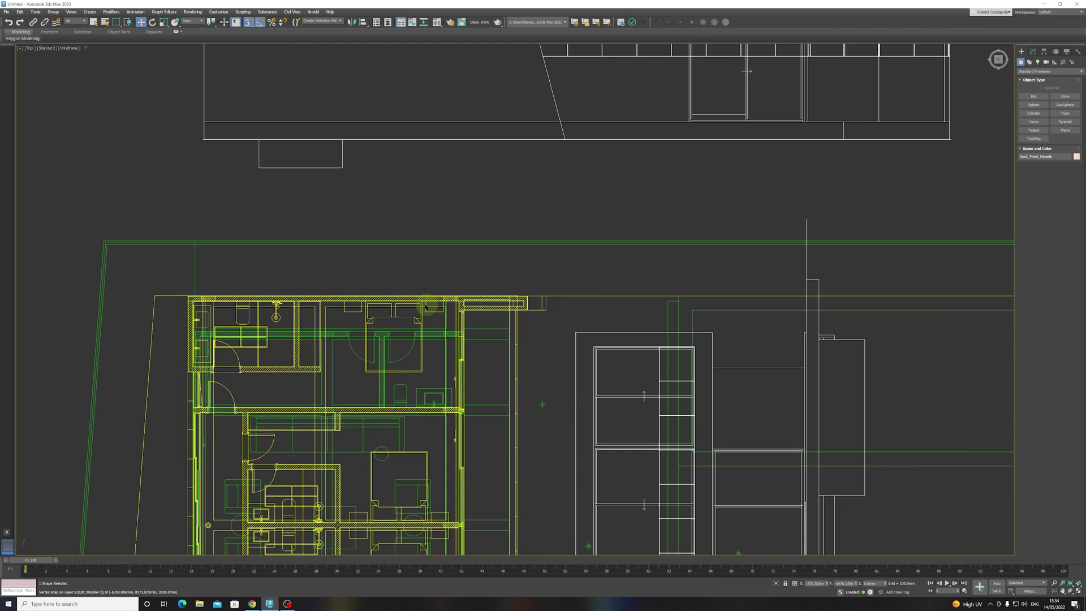
{"action": "scroll", "coordinate": [527, 300], "scroll_direction": "up", "scroll_amount": 5}
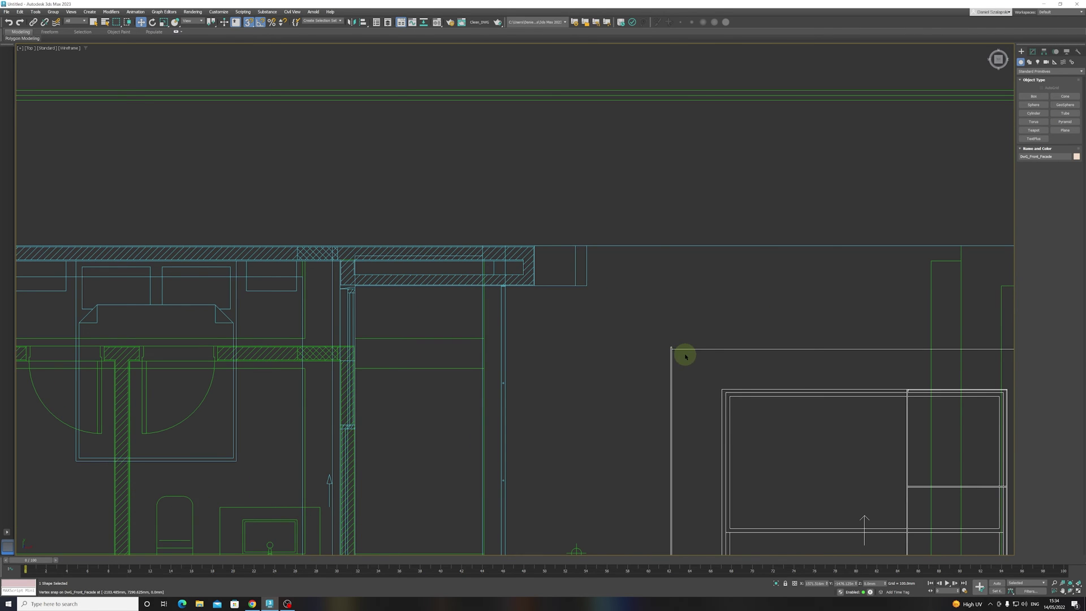
{"action": "middle_click_drag", "start_coordinate": [710, 347], "coordinate": [617, 337]}
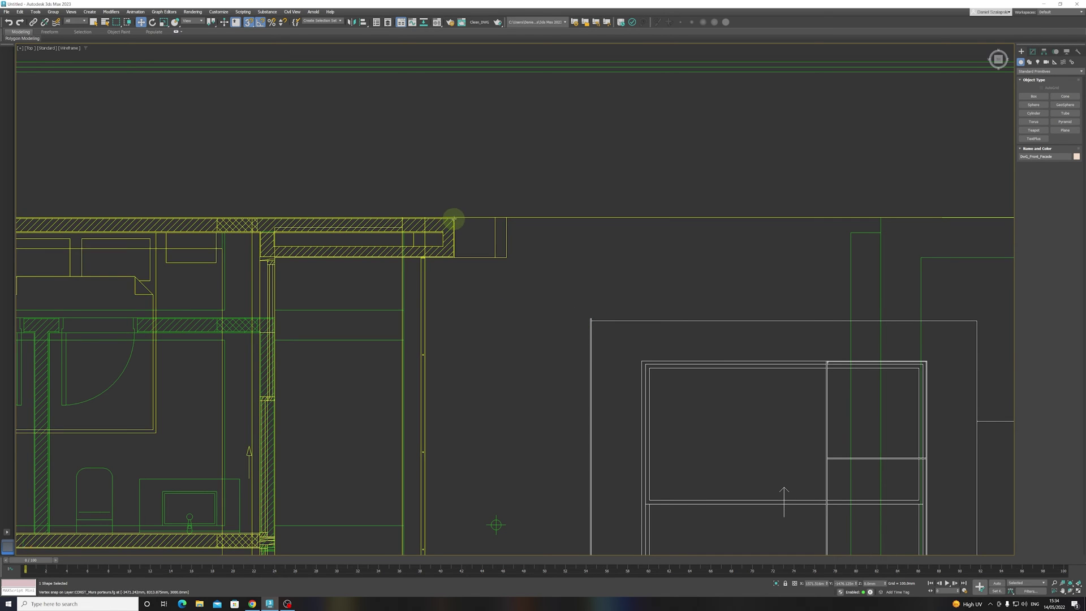
{"action": "scroll", "coordinate": [734, 341], "scroll_direction": "down", "scroll_amount": 2}
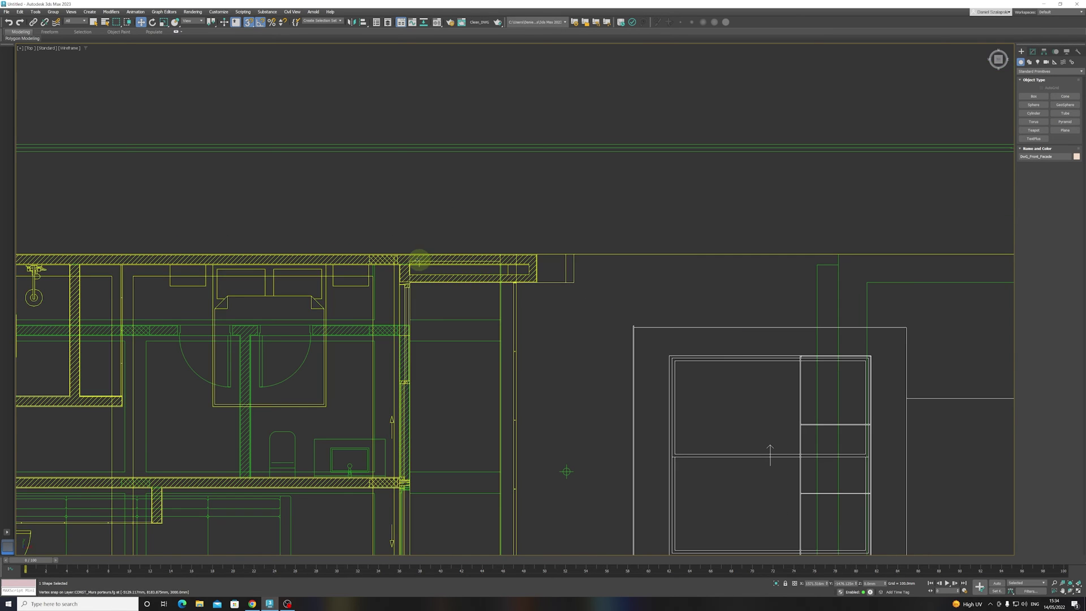
{"action": "scroll", "coordinate": [419, 260], "scroll_direction": "down", "scroll_amount": 2}
Snap the facade's corner onto the plan's wall corner and set snapping to 2D
{"action": "middle_click_drag", "start_coordinate": [378, 292], "coordinate": [635, 273]}
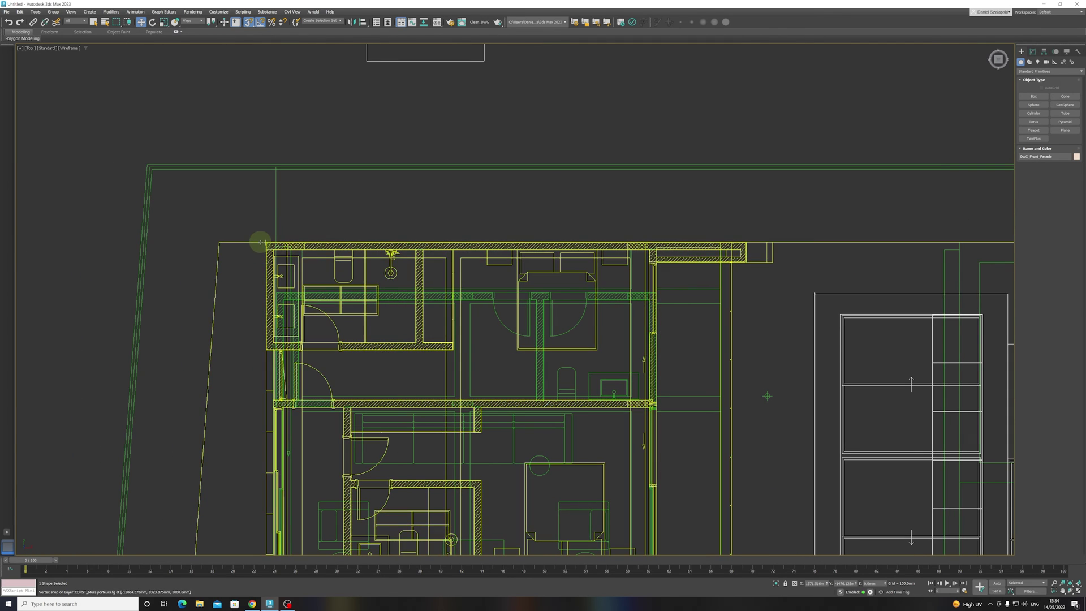
{"action": "middle_click_drag", "start_coordinate": [860, 320], "coordinate": [737, 327]}
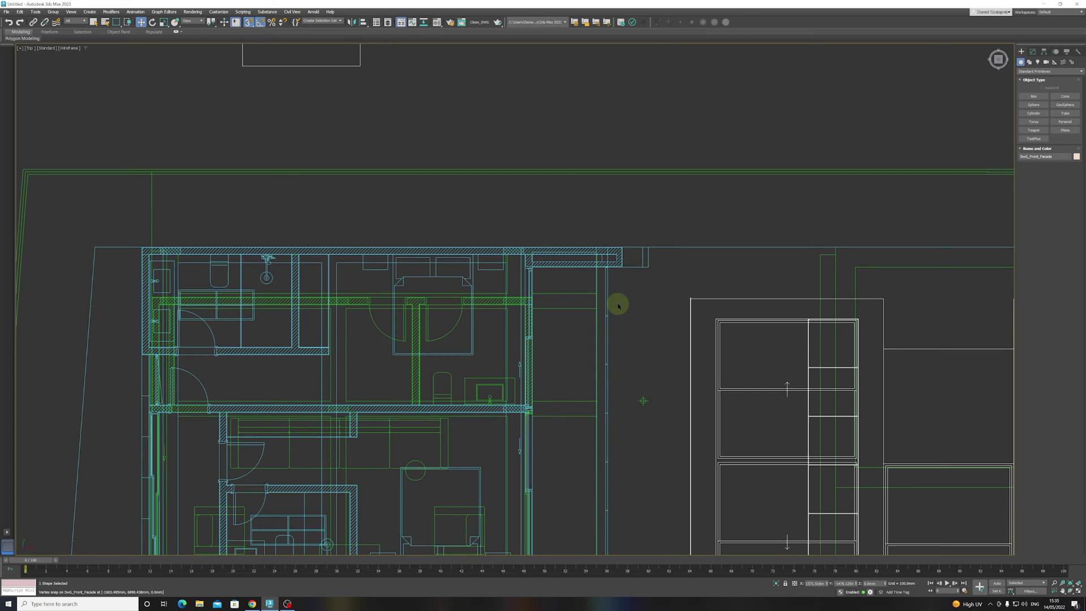
{"action": "middle_click_drag", "start_coordinate": [712, 305], "coordinate": [599, 289]}
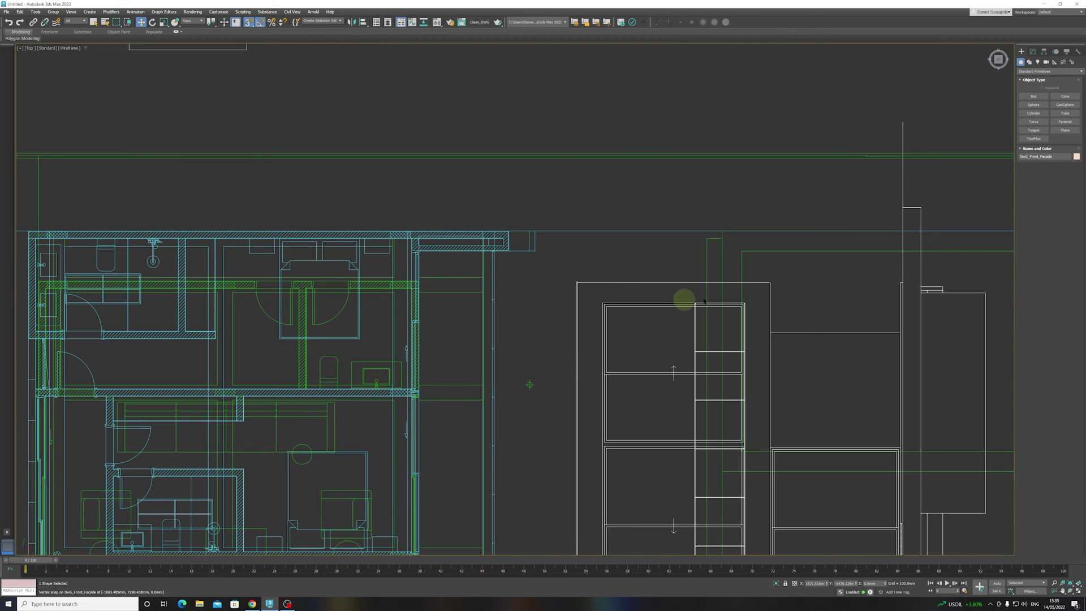
{"action": "left_click_drag", "start_coordinate": [770, 284], "coordinate": [533, 235]}
{"action": "scroll", "coordinate": [504, 270], "scroll_direction": "down", "scroll_amount": 5}
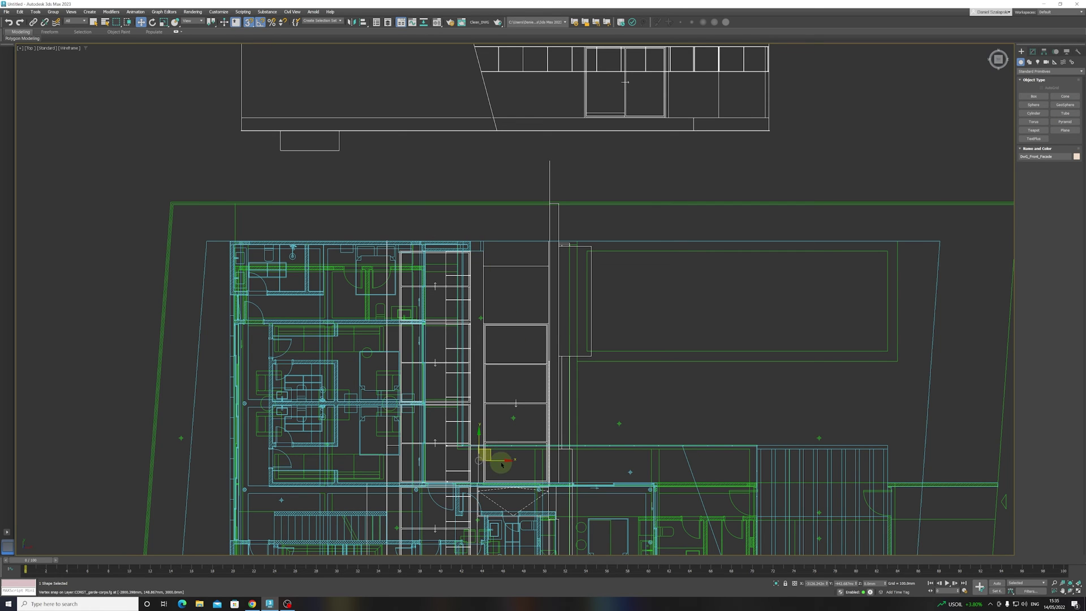
{"action": "left_click_drag", "start_coordinate": [502, 464], "coordinate": [642, 464]}
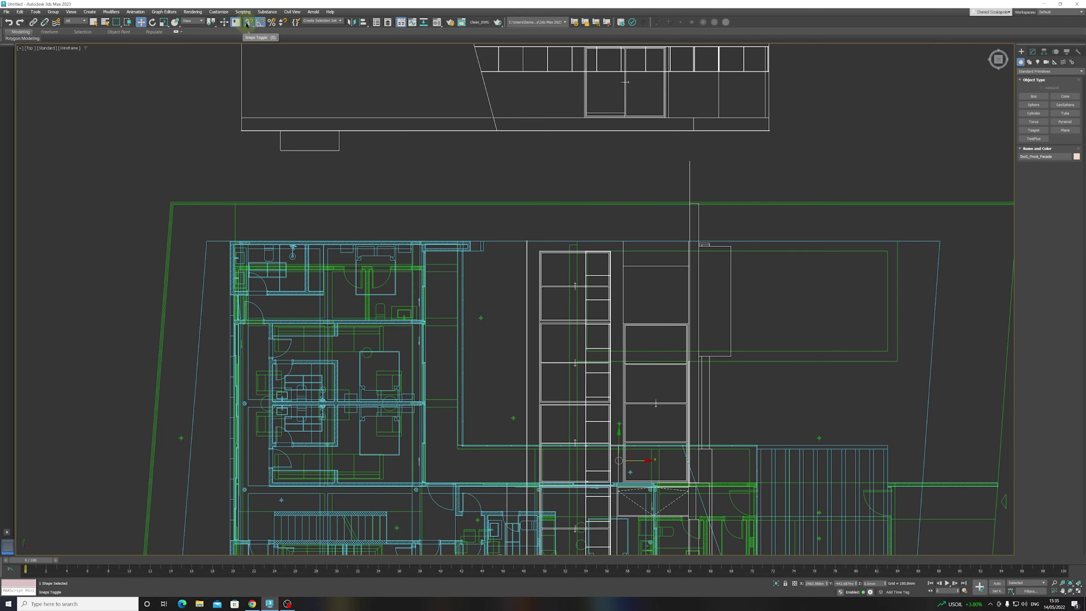
{"action": "mouse_move", "coordinate": [251, 23]}
{"action": "left_mouse_down"}
{"action": "mouse_move", "coordinate": [252, 33]}
{"action": "mouse_move", "coordinate": [251, 24]}
{"action": "left_mouse_up"}
Look through the Options, Home Grid and User Grids tabs of Grid and Snap Settings, then close it
{"action": "right_click", "coordinate": [249, 23]}
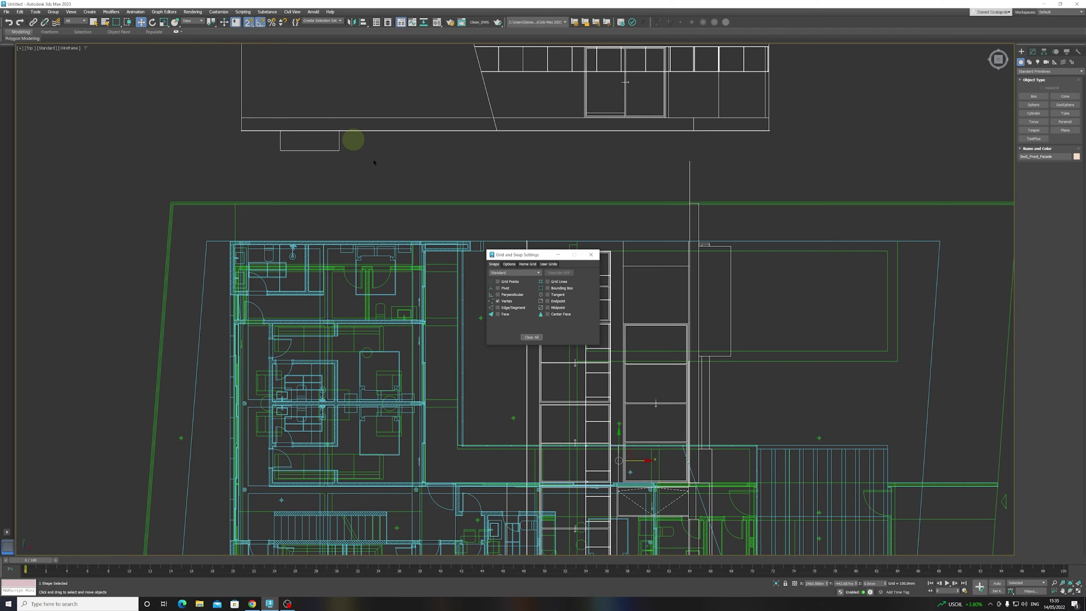
{"action": "left_click", "coordinate": [512, 265]}
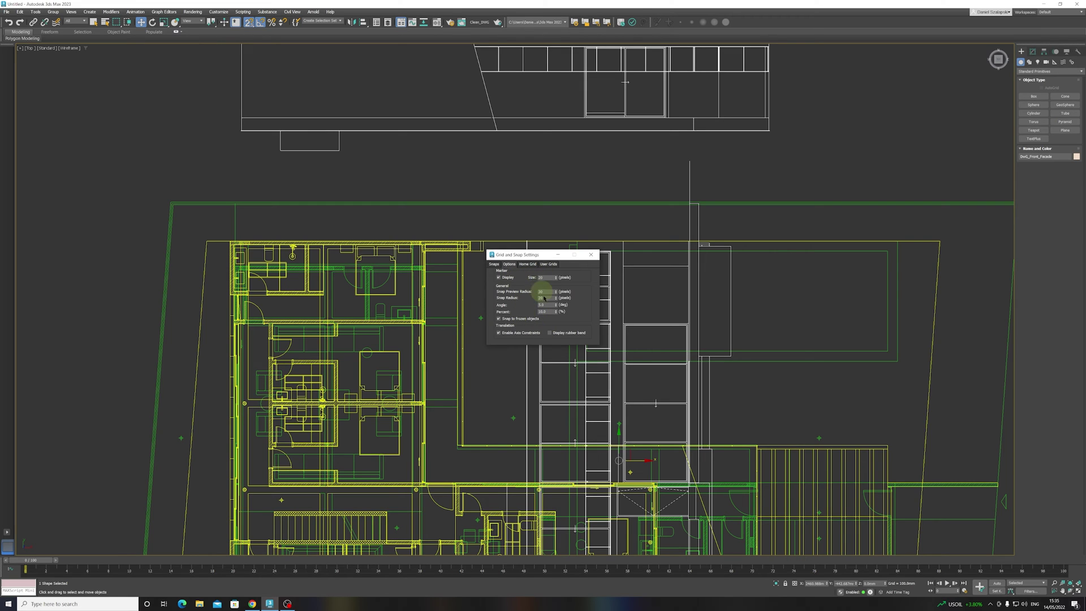
{"action": "left_click", "coordinate": [527, 265]}
{"action": "left_click", "coordinate": [548, 264]}
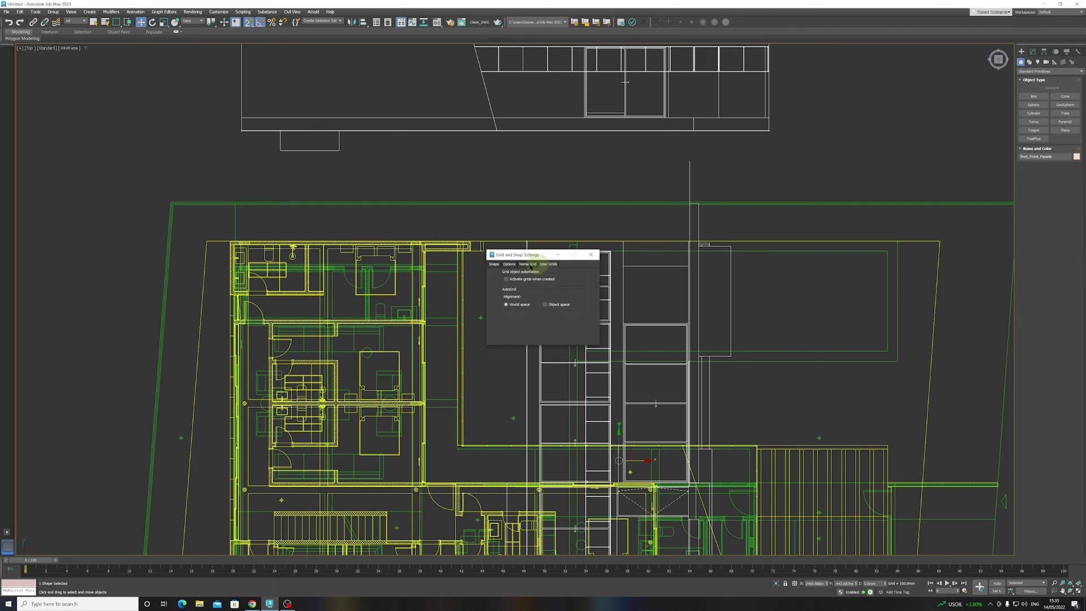
{"action": "left_click", "coordinate": [493, 265]}
{"action": "left_click", "coordinate": [591, 255]}
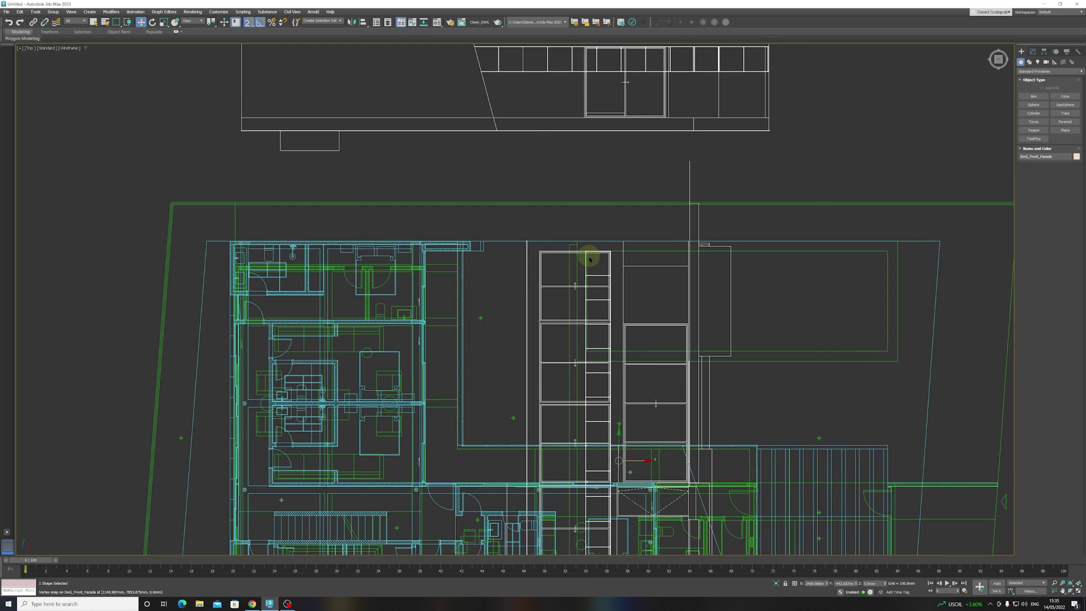
Rotate the front facade drawing to stand upright and check it in a 3D view
{"action": "middle_click_drag", "start_coordinate": [672, 386], "coordinate": [594, 260]}
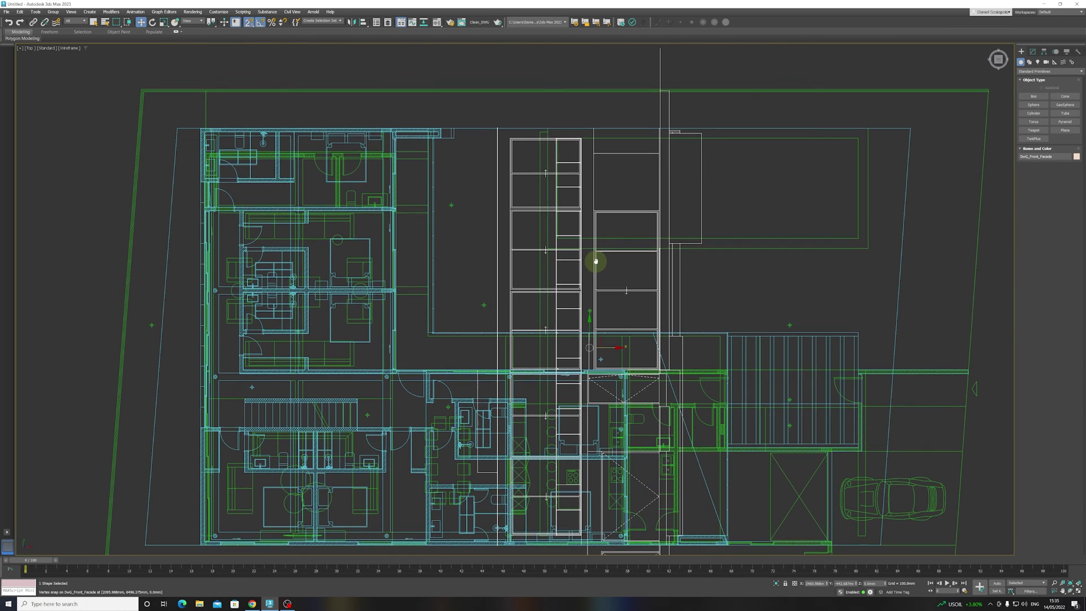
{"action": "left_click_drag", "start_coordinate": [607, 345], "coordinate": [640, 341]}
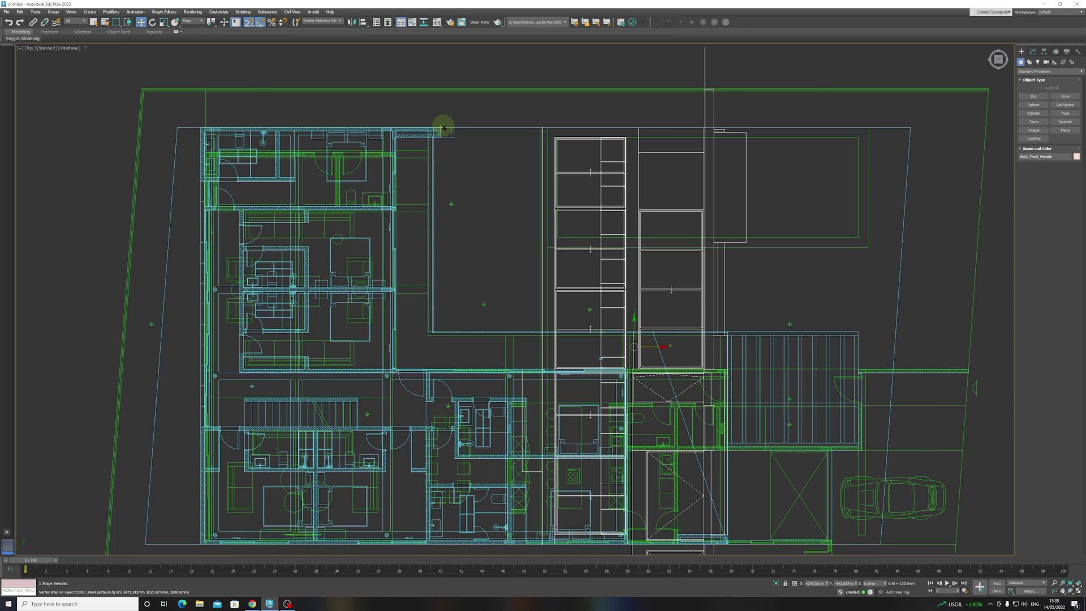
{"action": "left_click", "coordinate": [152, 22]}
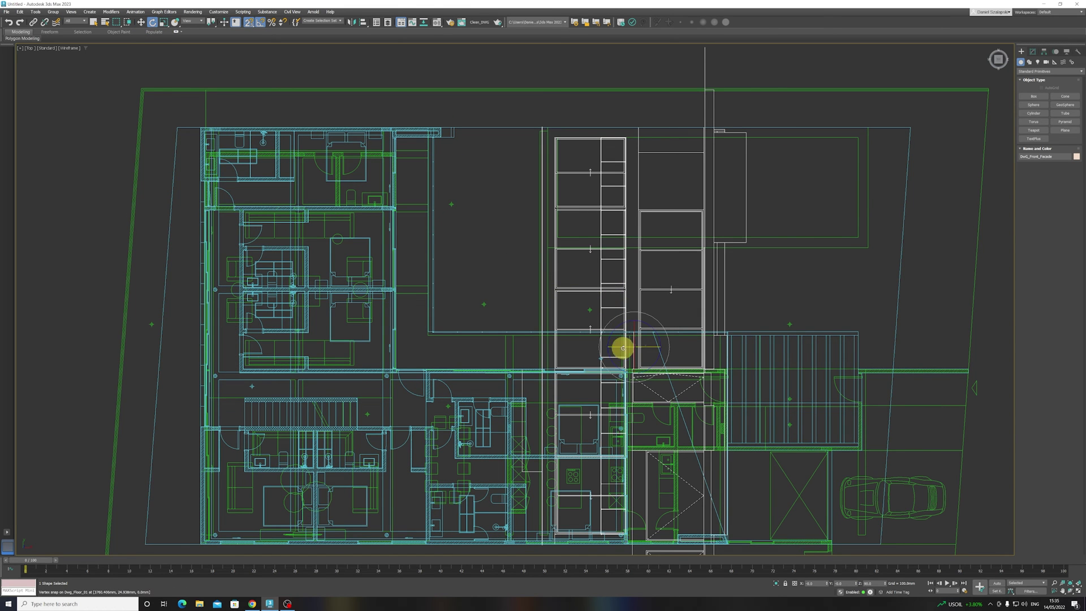
{"action": "left_click_drag", "start_coordinate": [623, 348], "coordinate": [629, 347]}
{"action": "scroll", "coordinate": [646, 346], "scroll_direction": "down", "scroll_amount": 6}
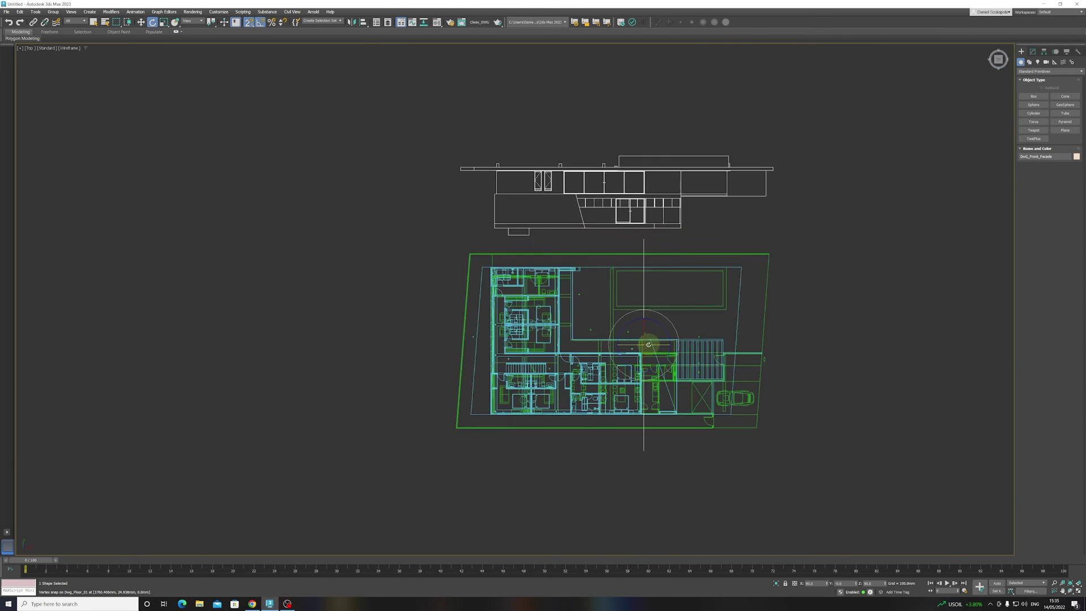
{"action": "middle_click_drag", "start_coordinate": [646, 345], "coordinate": [702, 362], "text": "alt"}
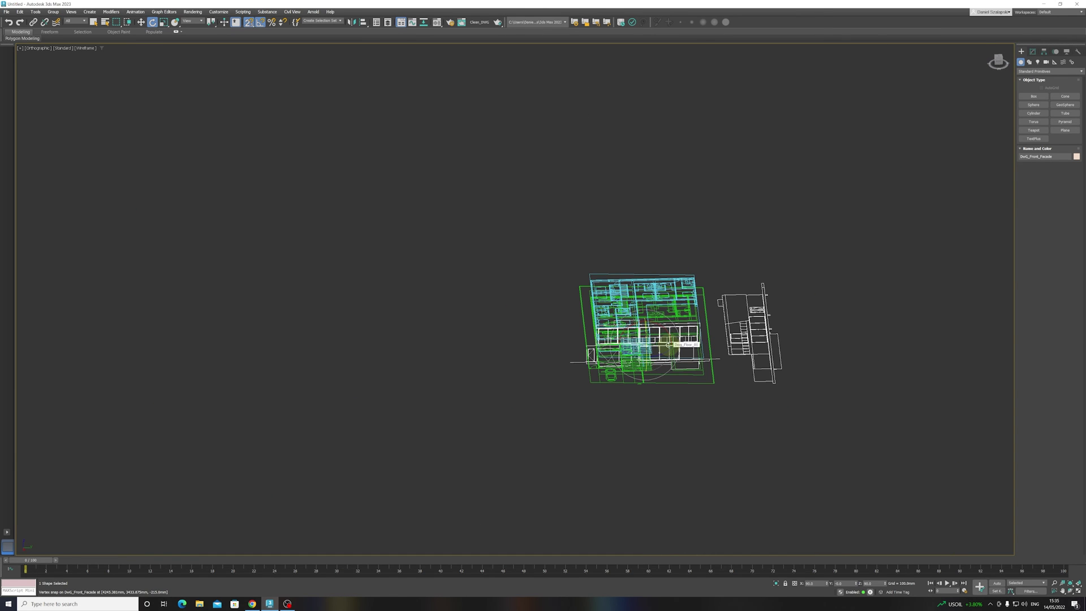
{"action": "left_click", "coordinate": [691, 383]}
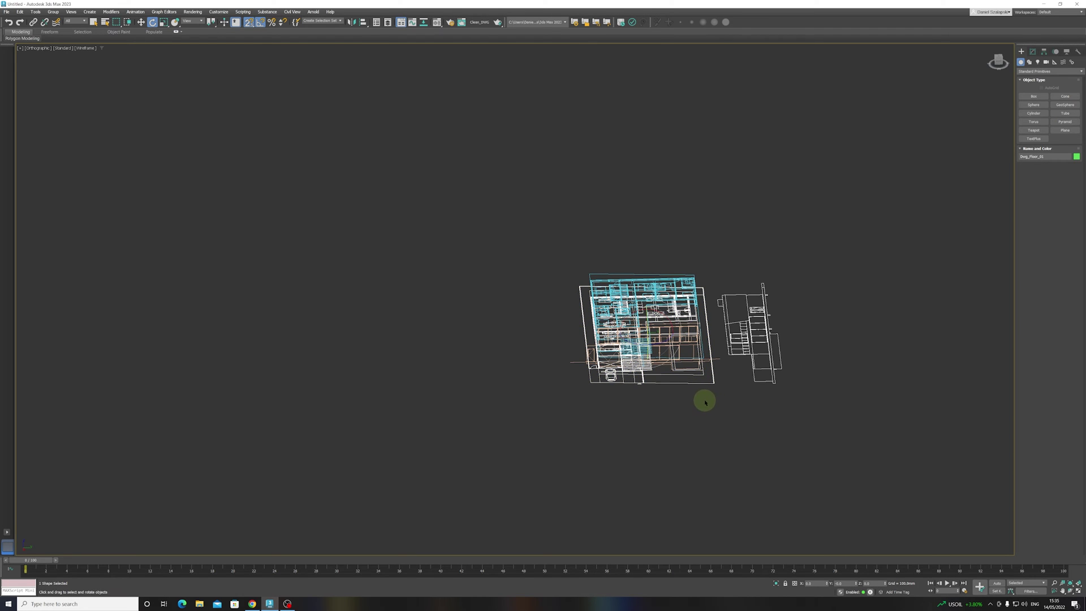
{"action": "left_click", "coordinate": [680, 428]}
In Left view, move the facade vertically until its base meets the floor-plan level
{"action": "key", "text": "l"}
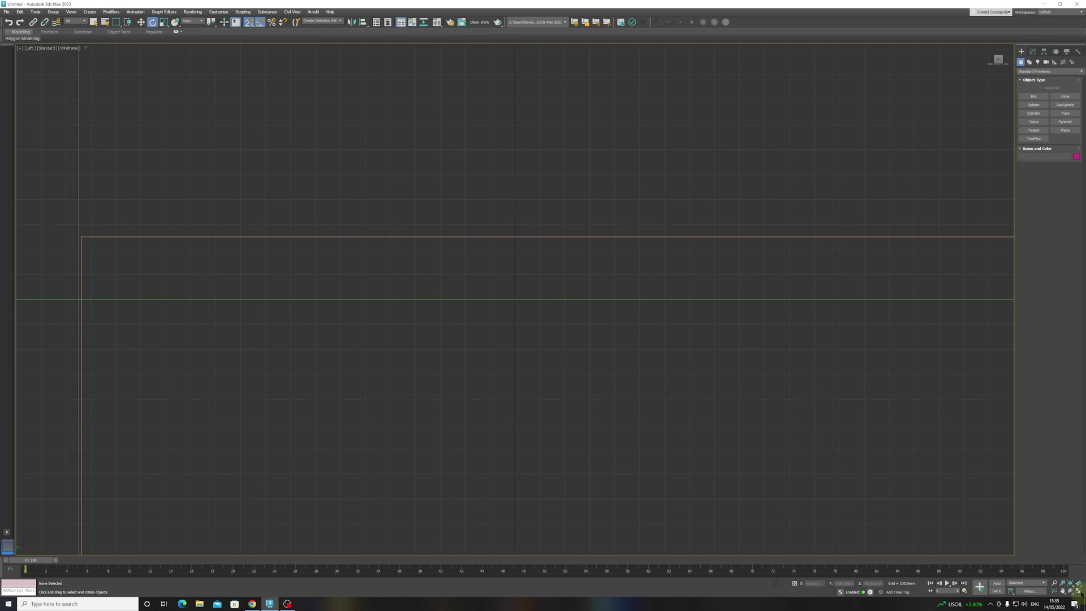
{"action": "left_click", "coordinate": [1070, 583]}
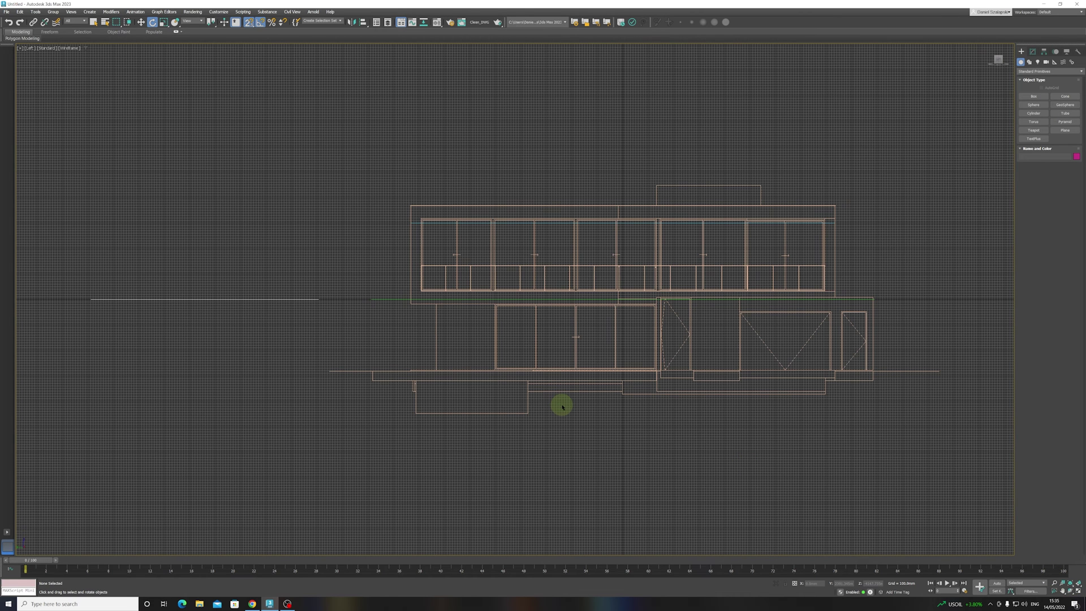
{"action": "key", "text": "g"}
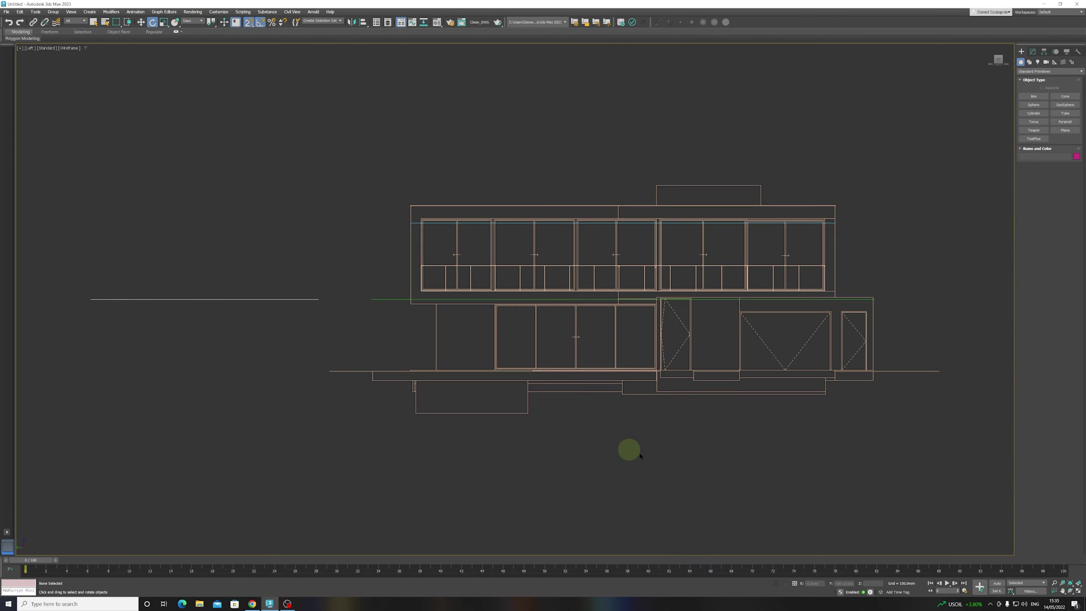
{"action": "left_click", "coordinate": [681, 346]}
{"action": "right_click", "coordinate": [643, 301]}
{"action": "left_click", "coordinate": [659, 308]}
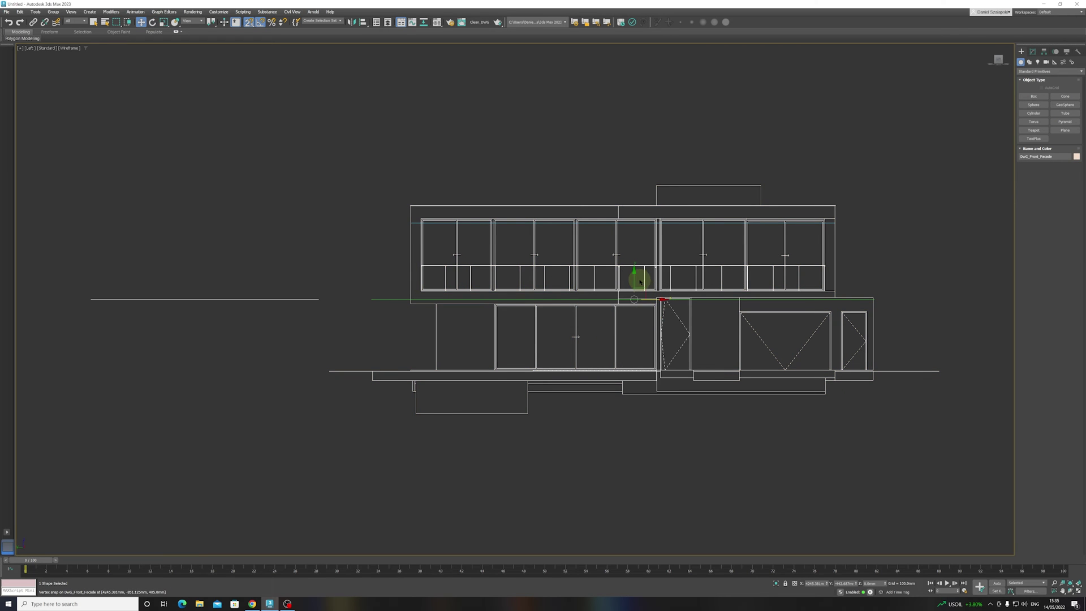
{"action": "left_click_drag", "start_coordinate": [634, 278], "coordinate": [640, 213]}
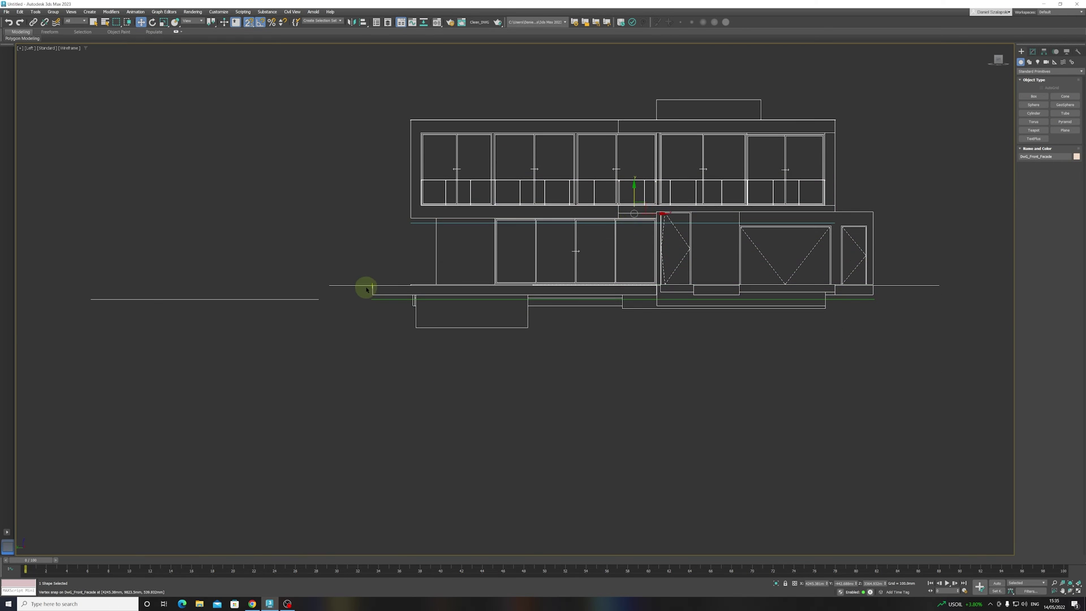
{"action": "scroll", "coordinate": [373, 290], "scroll_direction": "up", "scroll_amount": 5}
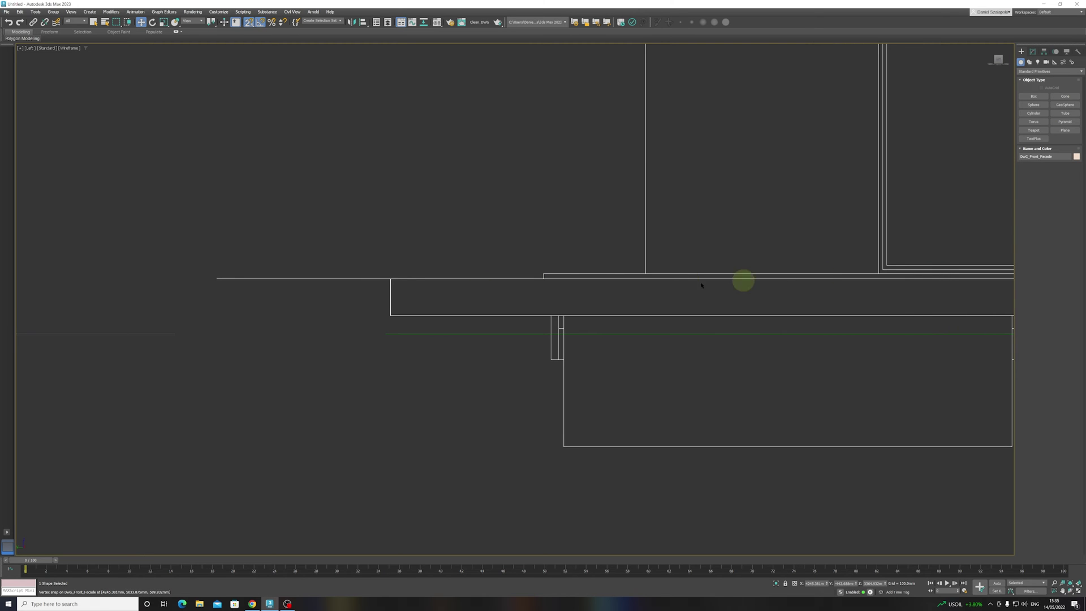
{"action": "left_click_drag", "start_coordinate": [544, 279], "coordinate": [545, 329]}
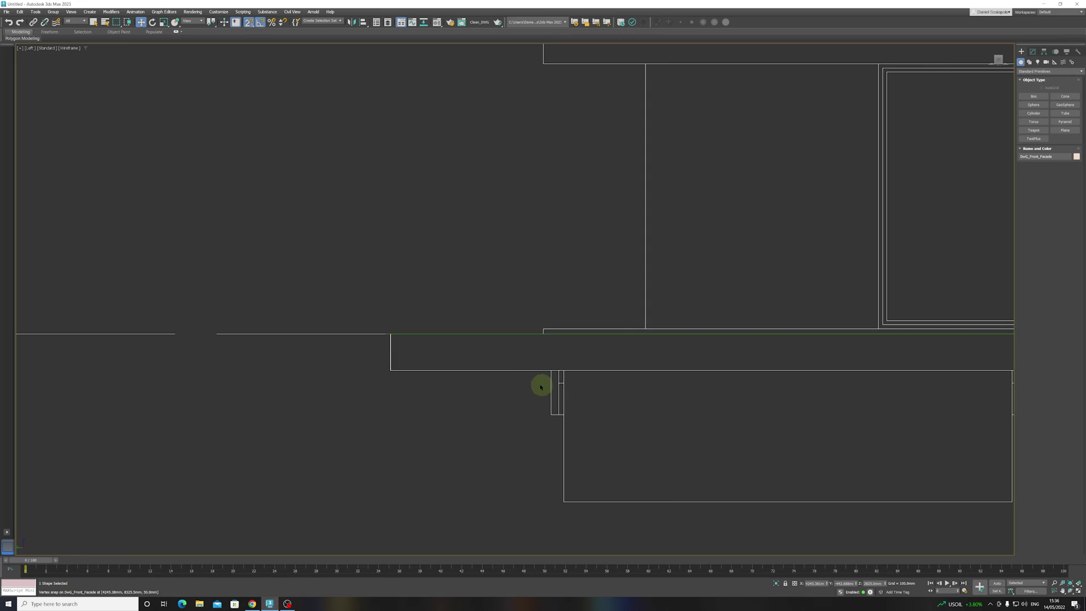
{"action": "scroll", "coordinate": [543, 384], "scroll_direction": "down", "scroll_amount": 3}
{"action": "middle_click_drag", "start_coordinate": [635, 386], "coordinate": [674, 405], "text": "alt"}
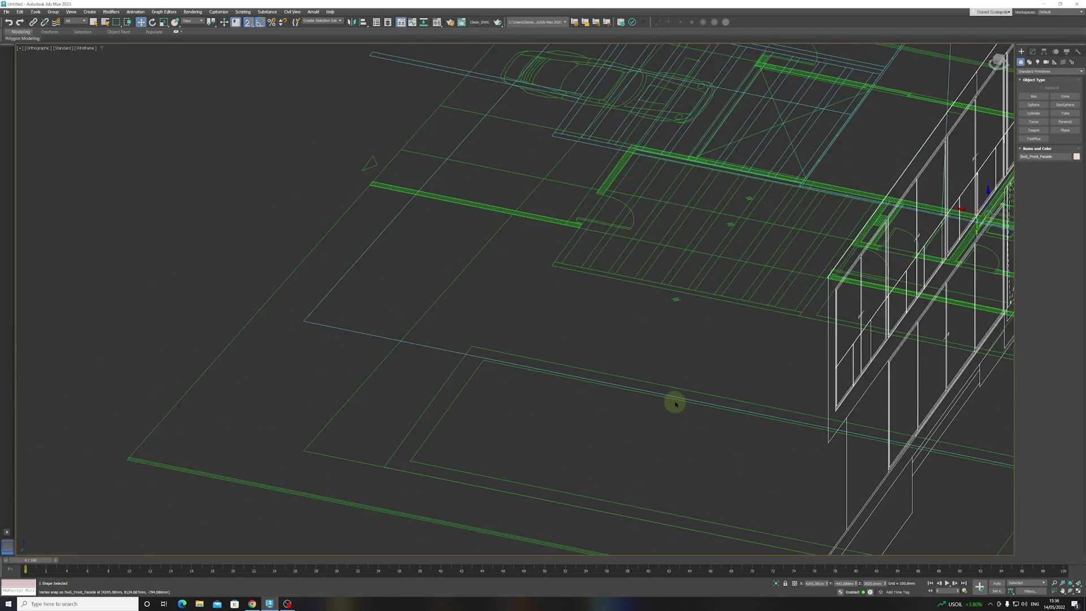
{"action": "scroll", "coordinate": [674, 405], "scroll_direction": "down", "scroll_amount": 10}
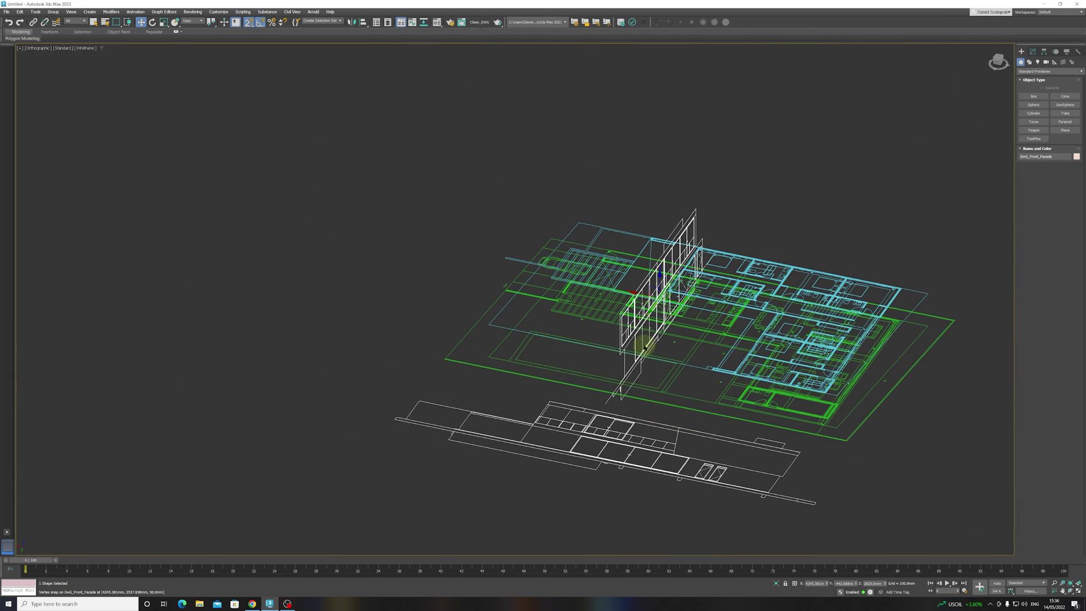
In Top view, slide the front facade along X onto the plan's wall vertex
{"action": "key", "text": "t"}
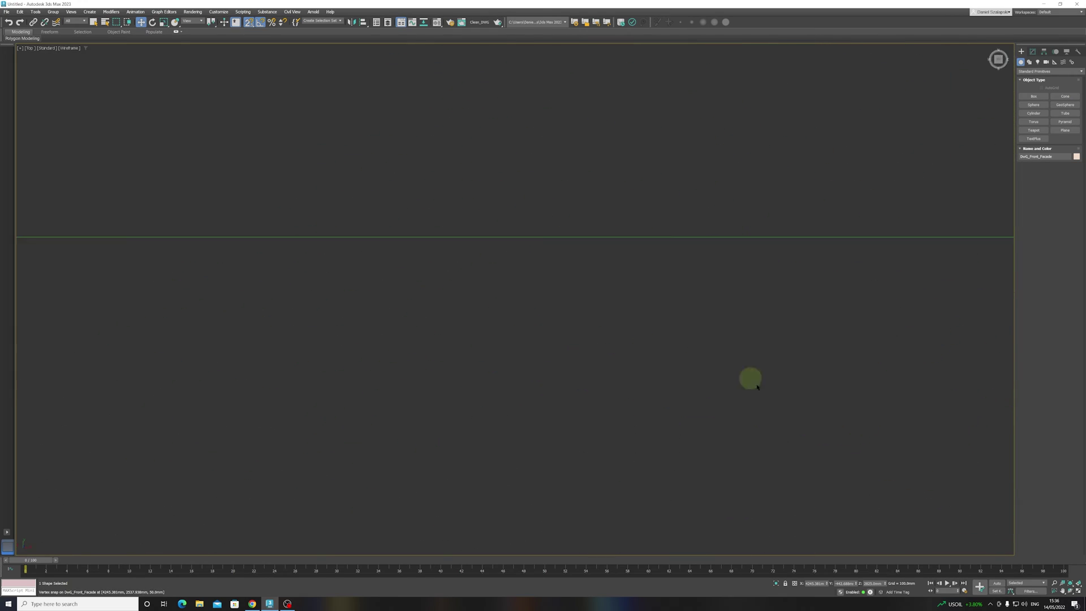
{"action": "left_click", "coordinate": [1070, 583]}
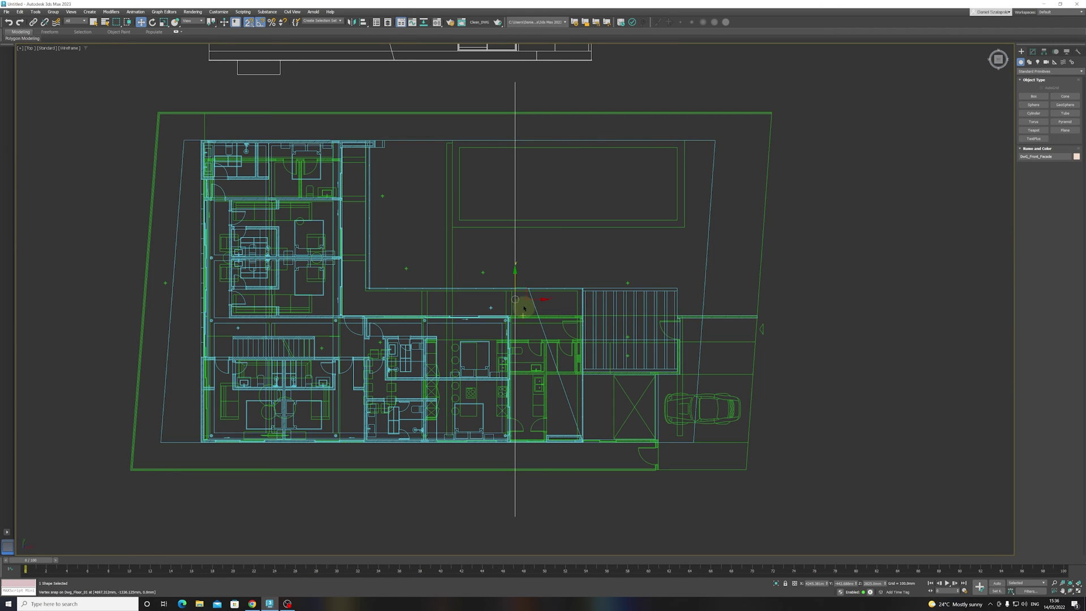
{"action": "left_click_drag", "start_coordinate": [537, 299], "coordinate": [370, 148]}
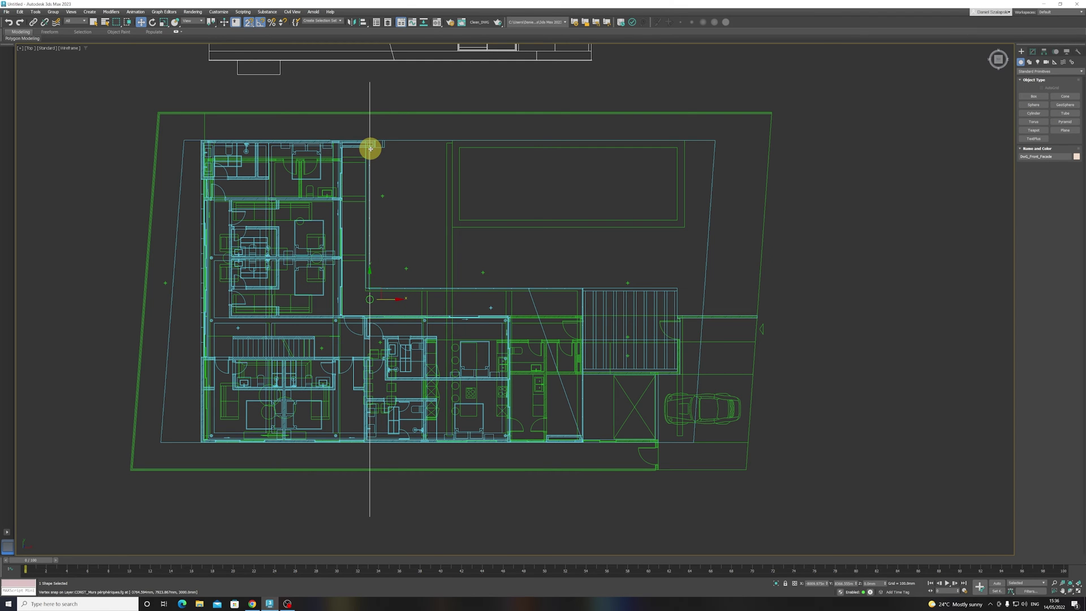
{"action": "scroll", "coordinate": [431, 252], "scroll_direction": "down", "scroll_amount": 6}
In perspective, snap the front facade to the plan's lower-left corner and check the alignment
{"action": "middle_click_drag", "start_coordinate": [431, 252], "coordinate": [482, 262], "text": "alt"}
{"action": "left_click", "coordinate": [535, 222]}
{"action": "key", "text": "z"}
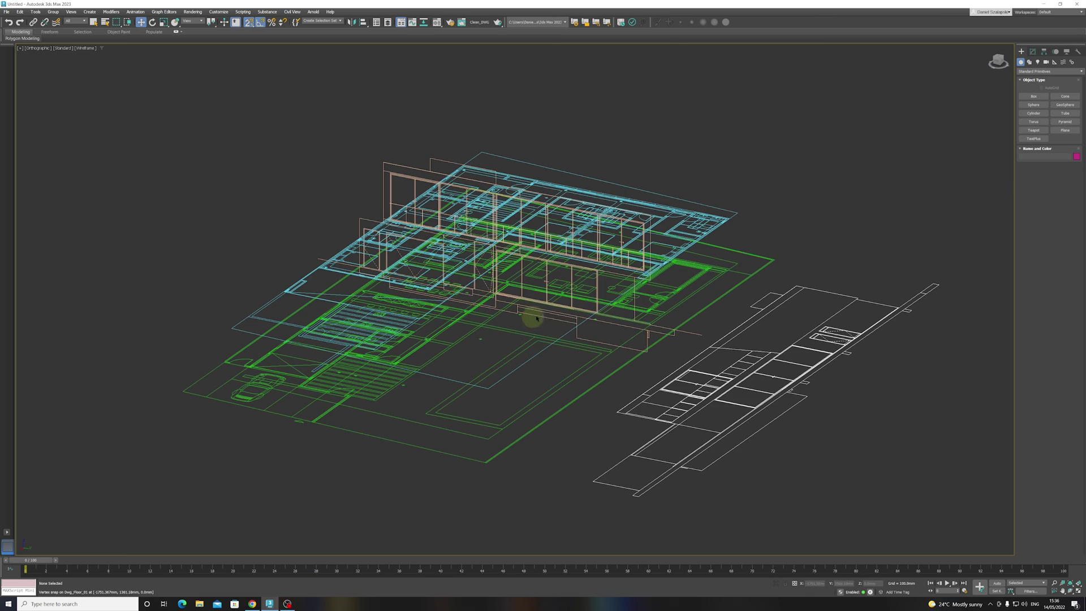
{"action": "left_click", "coordinate": [597, 232]}
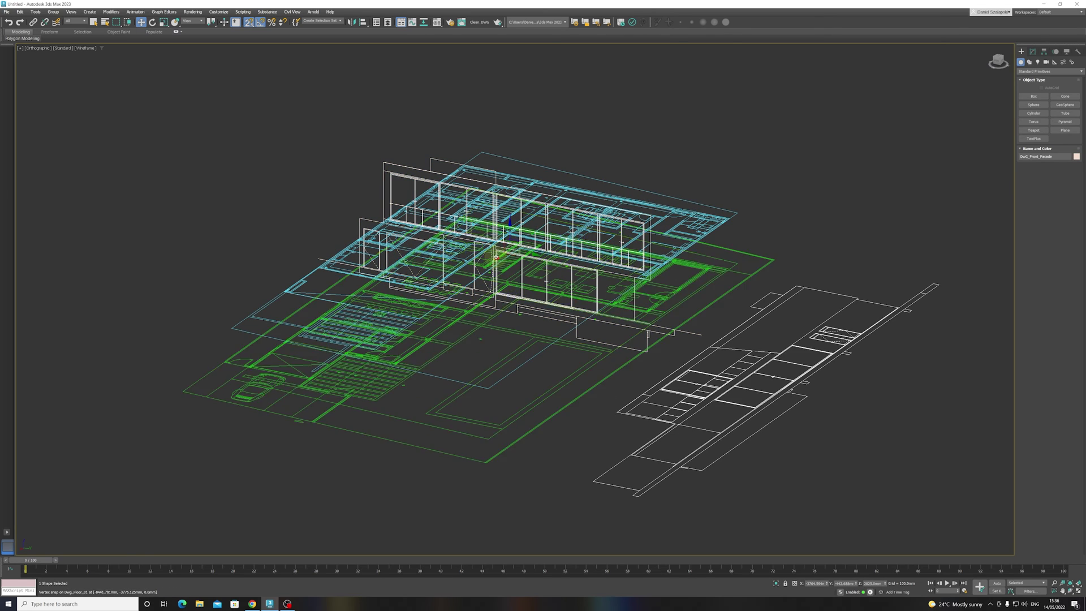
{"action": "left_click_drag", "start_coordinate": [497, 256], "coordinate": [332, 372]}
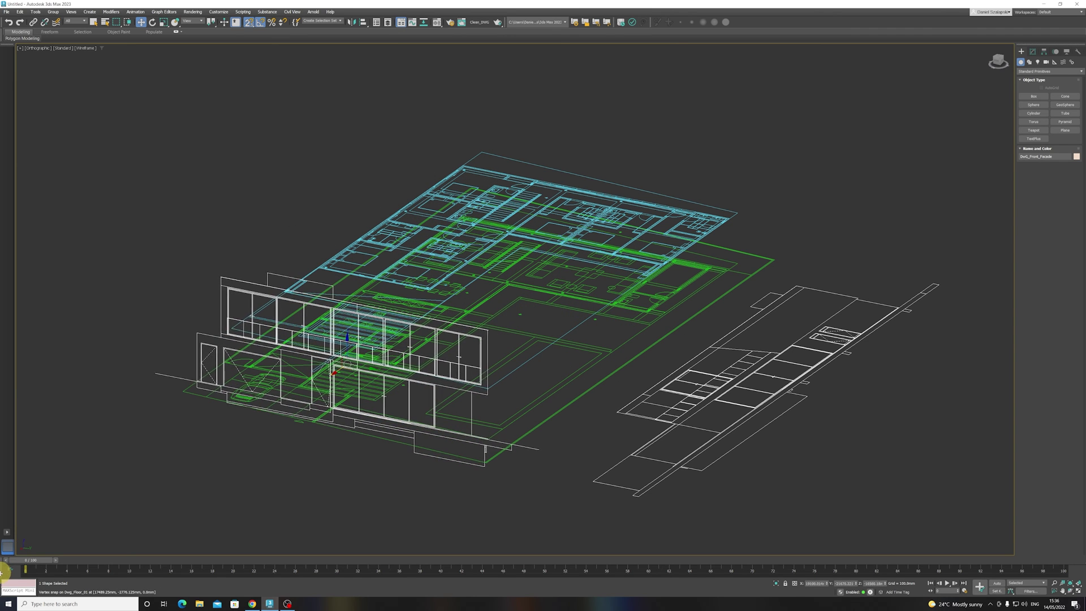
{"action": "left_click", "coordinate": [251, 498]}
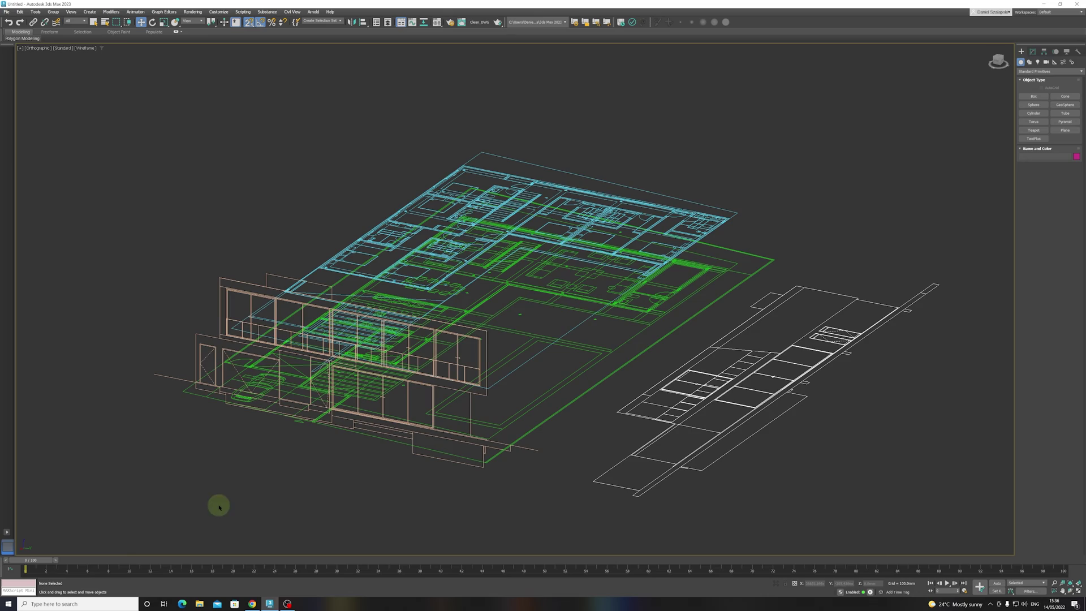
{"action": "left_click", "coordinate": [461, 364]}
{"action": "middle_click_drag", "start_coordinate": [461, 364], "coordinate": [463, 388], "text": "alt"}
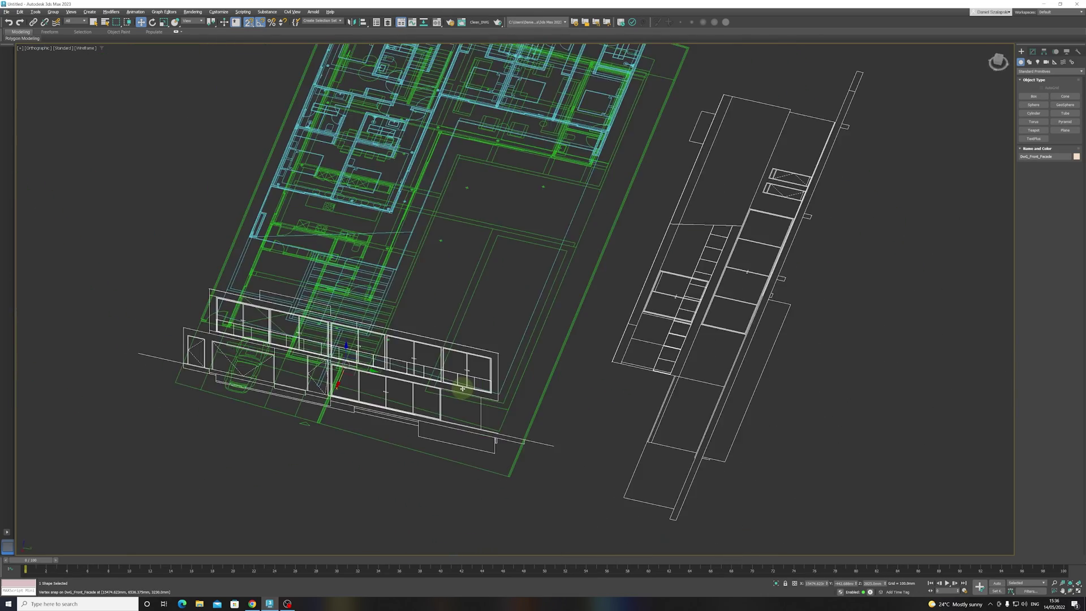
{"action": "left_click", "coordinate": [506, 340]}
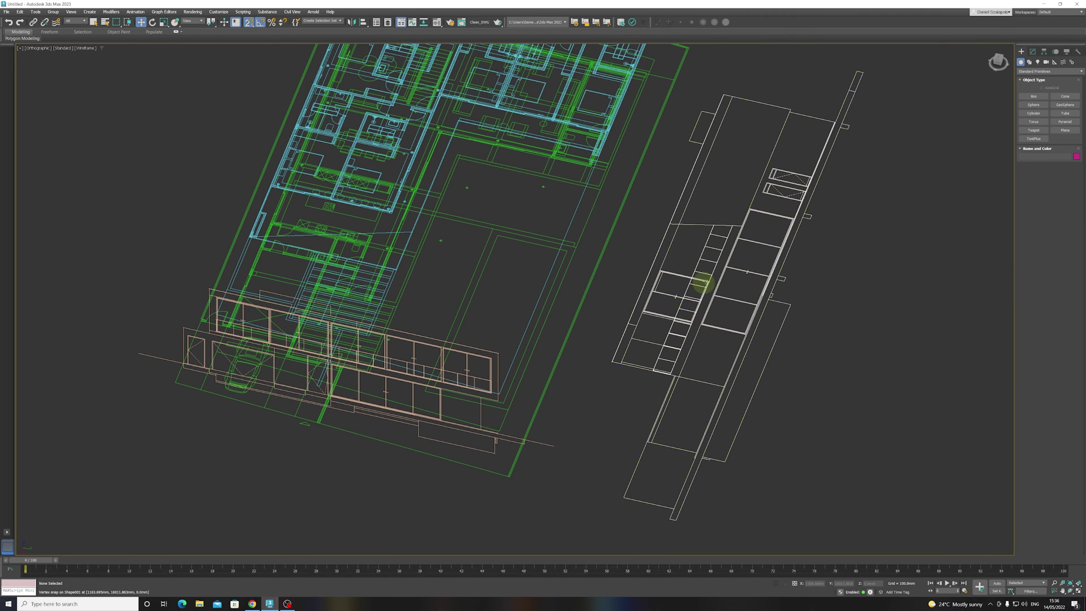
In Top view, vertex-snap the white elevation's corner onto the floor plan outline
{"action": "left_click", "coordinate": [703, 283]}
{"action": "middle_click_drag", "start_coordinate": [702, 283], "coordinate": [702, 247], "text": "alt"}
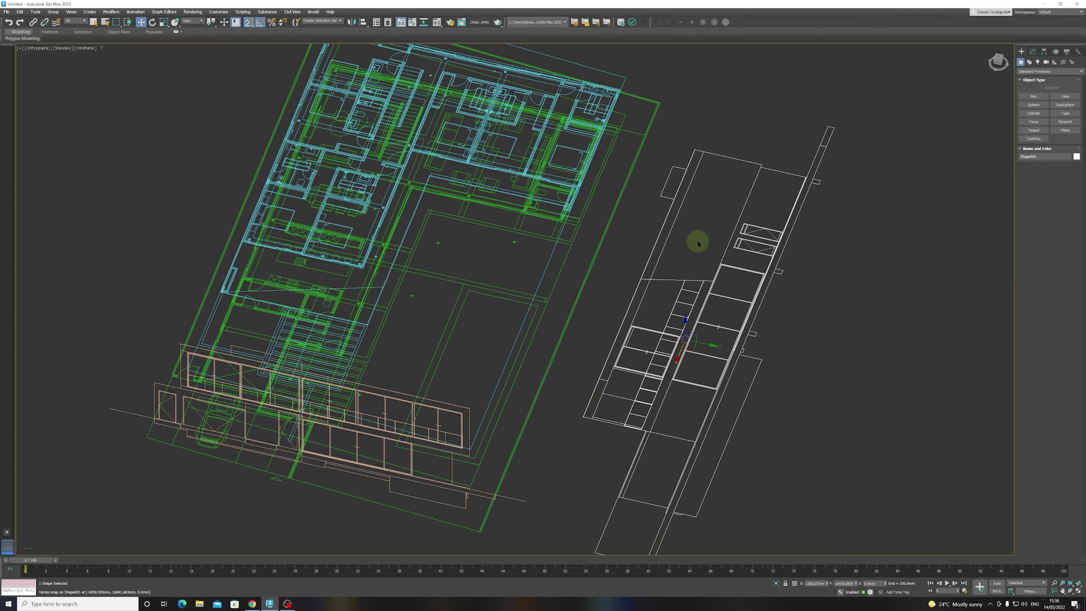
{"action": "key", "text": "t"}
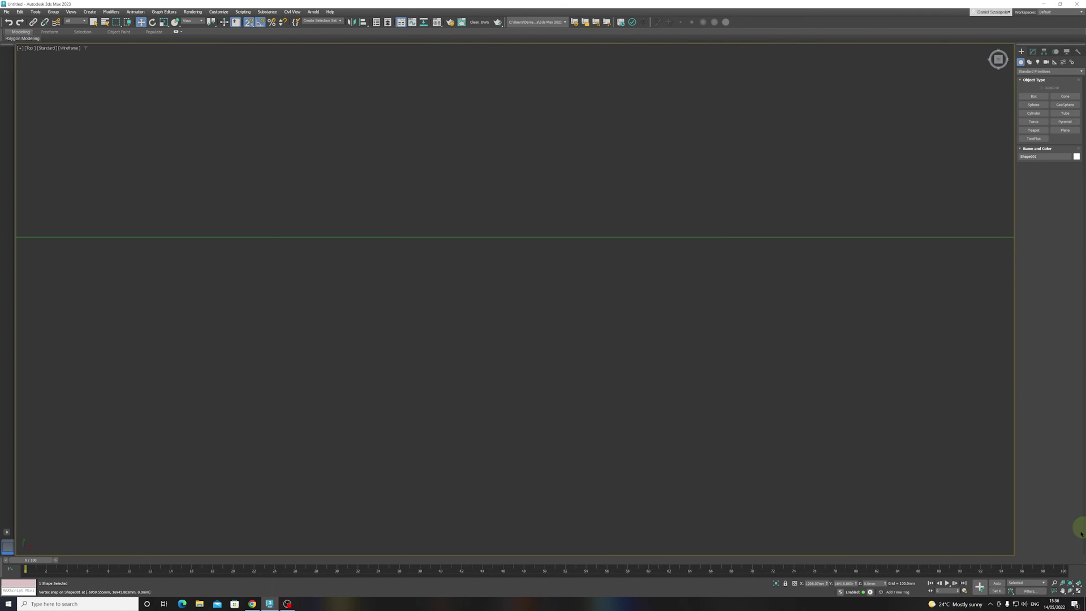
{"action": "left_click", "coordinate": [1069, 582]}
{"action": "scroll", "coordinate": [623, 378], "scroll_direction": "down", "scroll_amount": 5}
{"action": "middle_click_drag", "start_coordinate": [577, 371], "coordinate": [633, 229]}
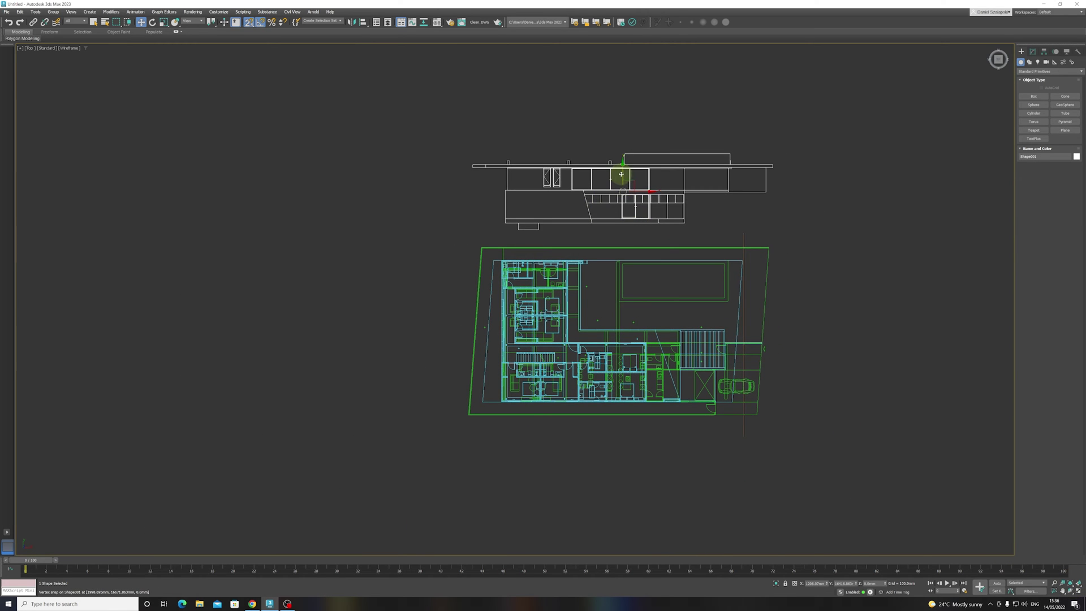
{"action": "left_click_drag", "start_coordinate": [621, 174], "coordinate": [623, 223]}
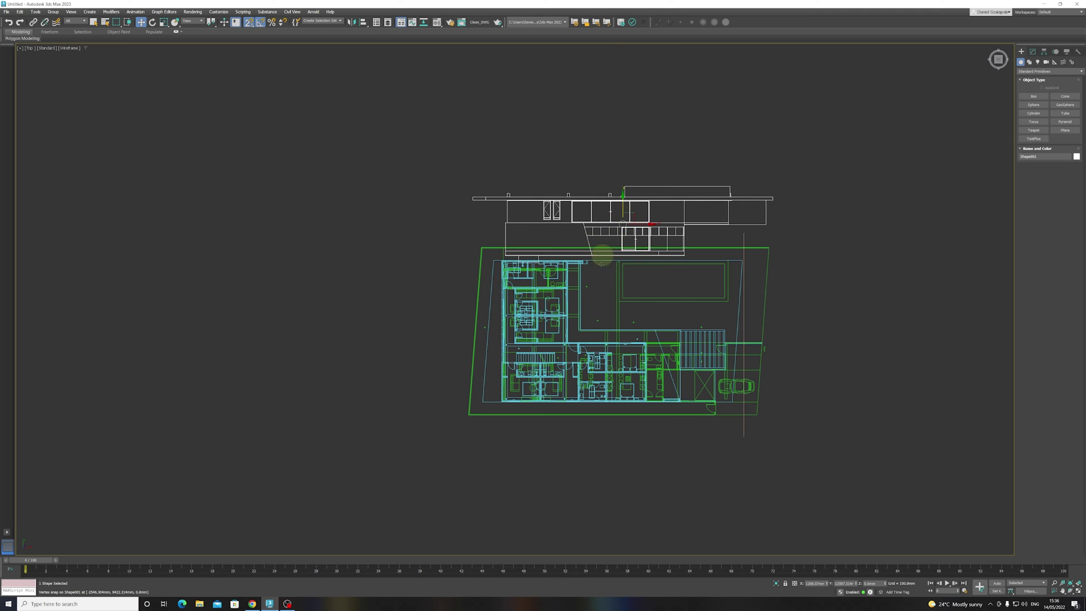
{"action": "scroll", "coordinate": [615, 276], "scroll_direction": "up", "scroll_amount": 4}
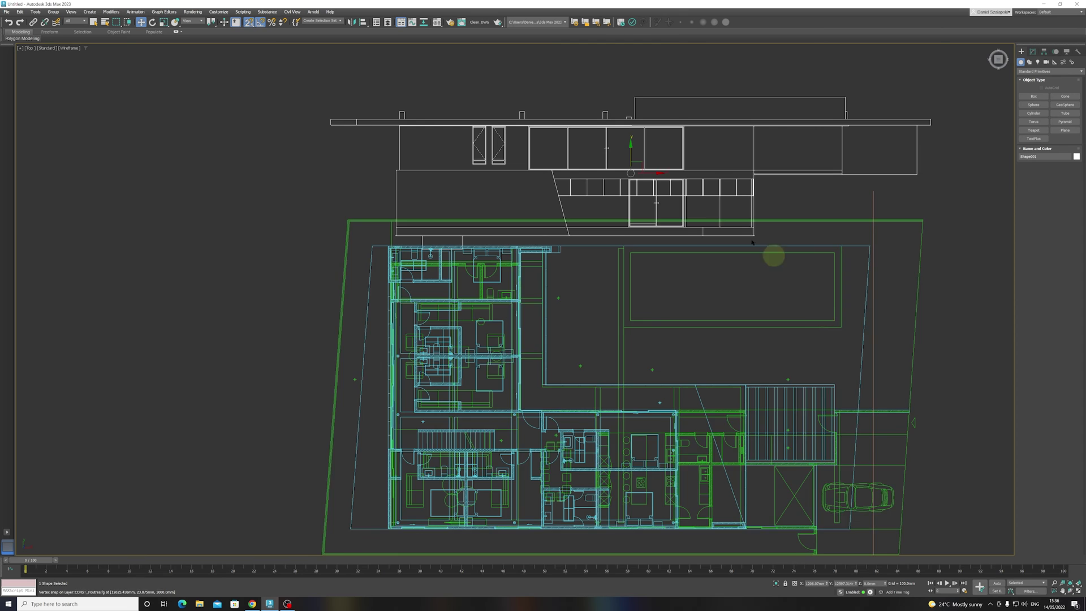
{"action": "left_click_drag", "start_coordinate": [643, 164], "coordinate": [659, 367]}
{"action": "scroll", "coordinate": [847, 375], "scroll_direction": "up", "scroll_amount": 5}
{"action": "scroll", "coordinate": [846, 375], "scroll_direction": "up", "scroll_amount": 3}
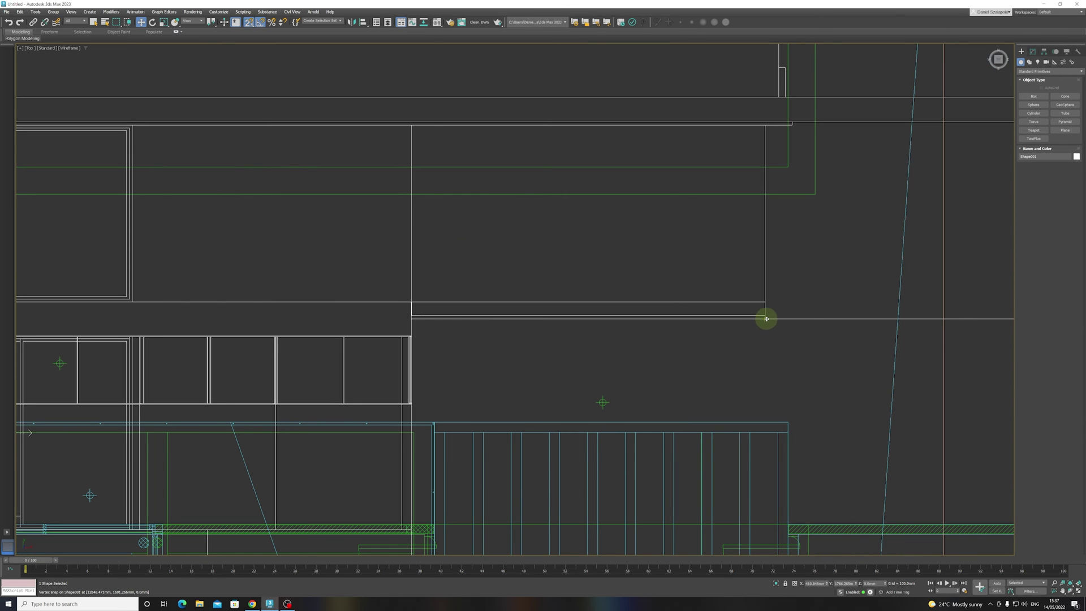
{"action": "left_click_drag", "start_coordinate": [766, 318], "coordinate": [783, 419]}
Move the elevation back up to sit just beyond the plan's top edge
{"action": "scroll", "coordinate": [553, 419], "scroll_direction": "down", "scroll_amount": 10}
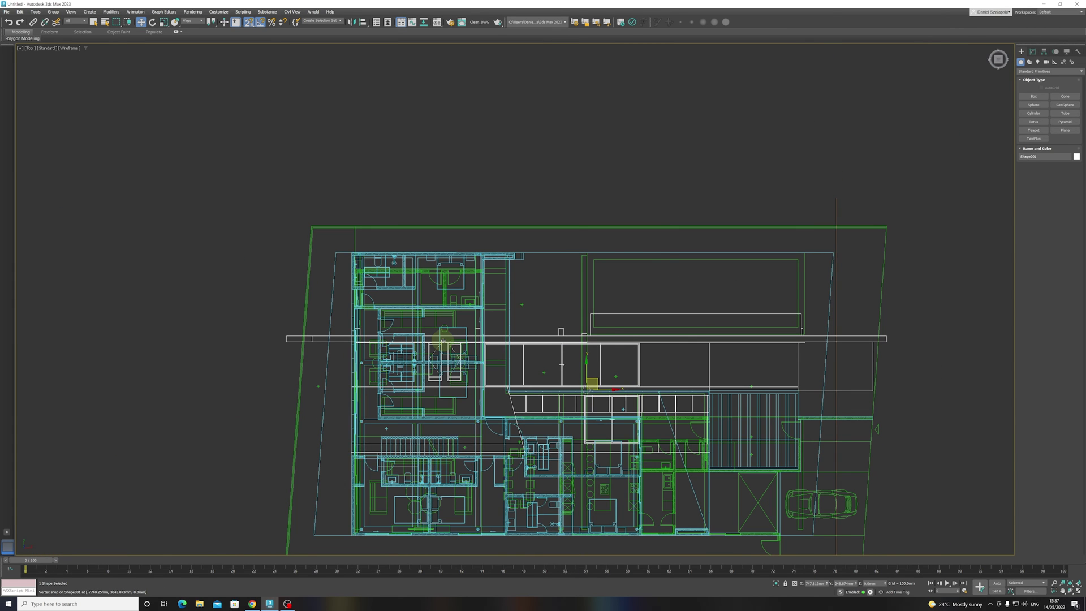
{"action": "left_click_drag", "start_coordinate": [586, 370], "coordinate": [630, 196]}
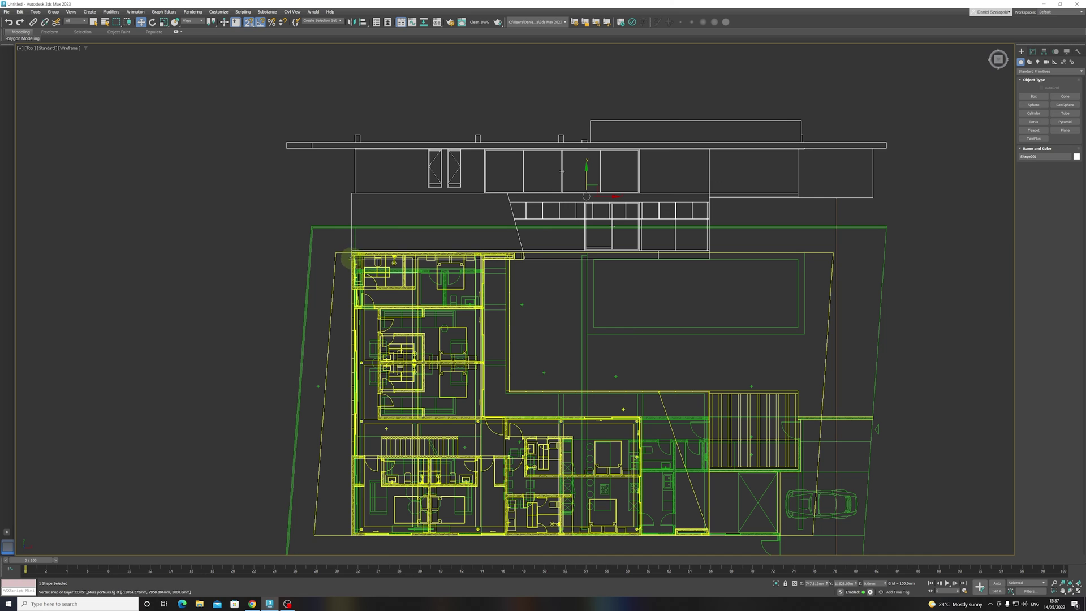
{"action": "middle_click_drag", "start_coordinate": [580, 204], "coordinate": [564, 278]}
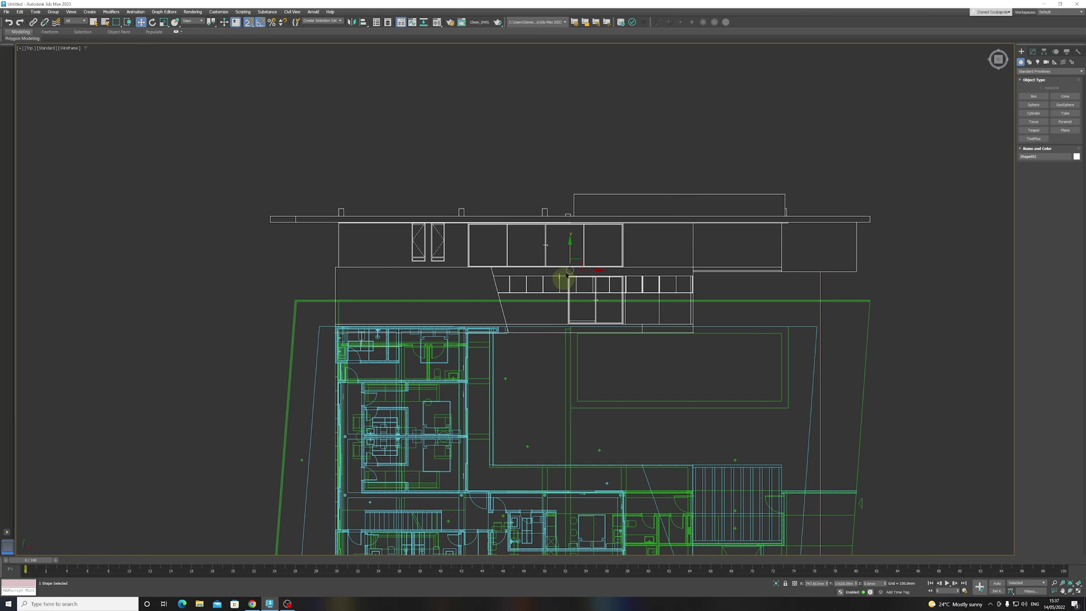
{"action": "left_click_drag", "start_coordinate": [571, 254], "coordinate": [508, 200]}
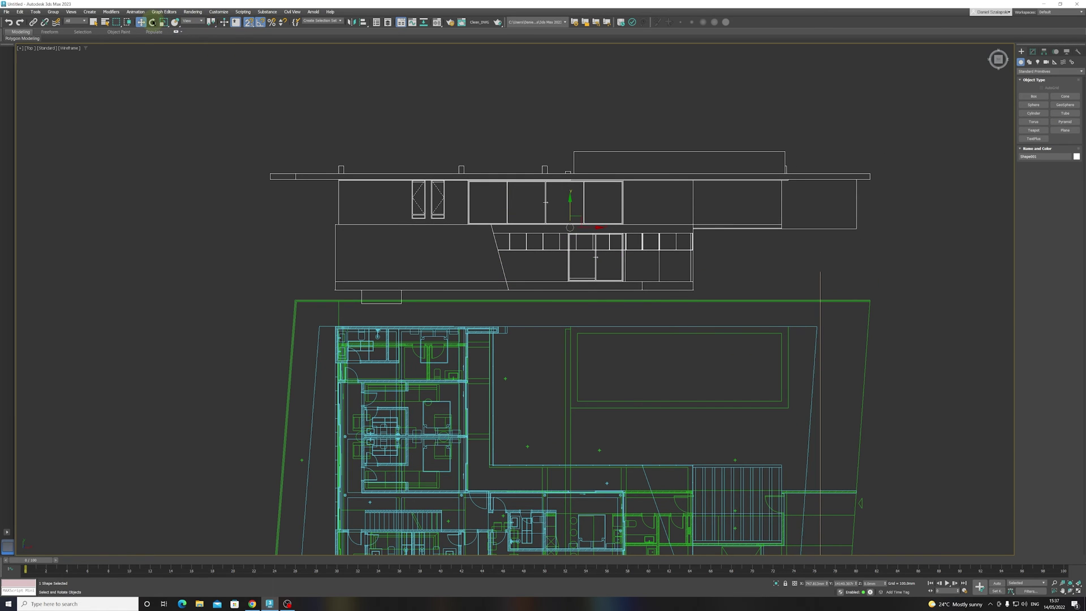
Rotate the elevation -90° about X so it stands upright, viewed in Front view
{"action": "left_click", "coordinate": [152, 21]}
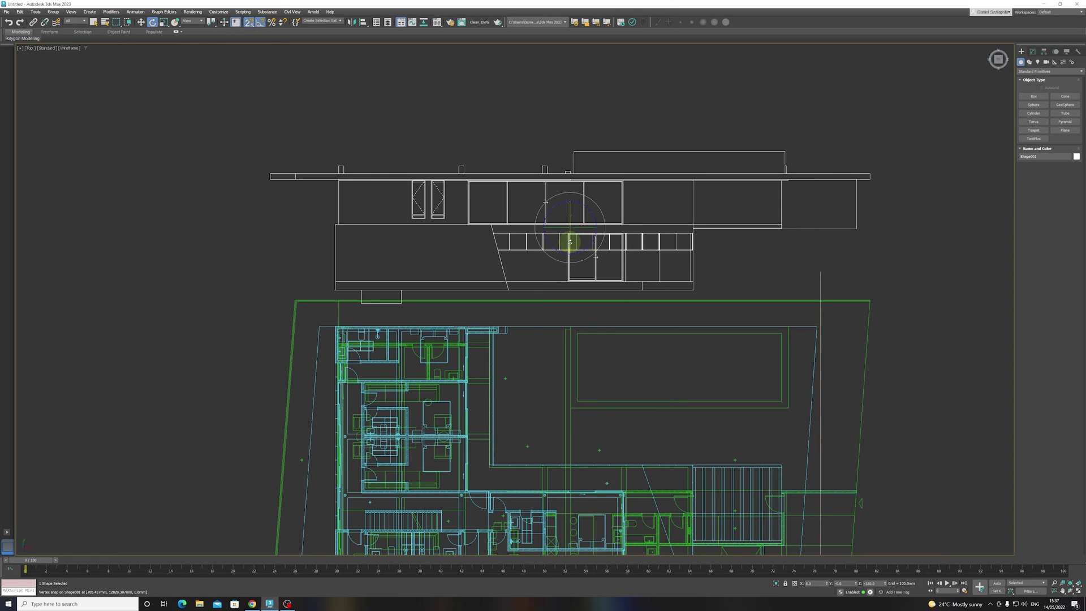
{"action": "left_click_drag", "start_coordinate": [570, 242], "coordinate": [571, 217]}
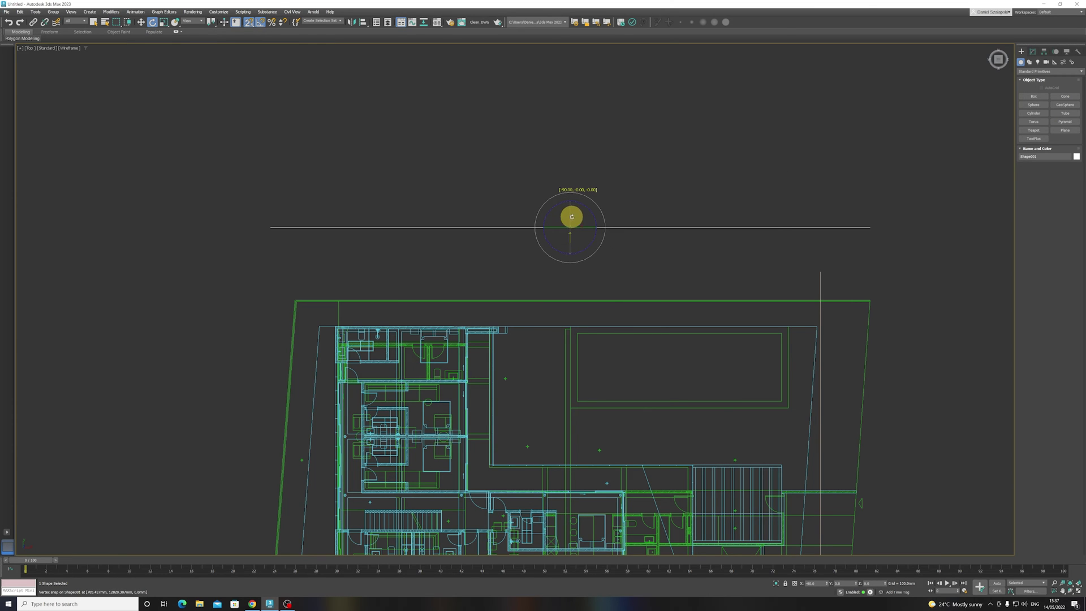
{"action": "key", "text": "f"}
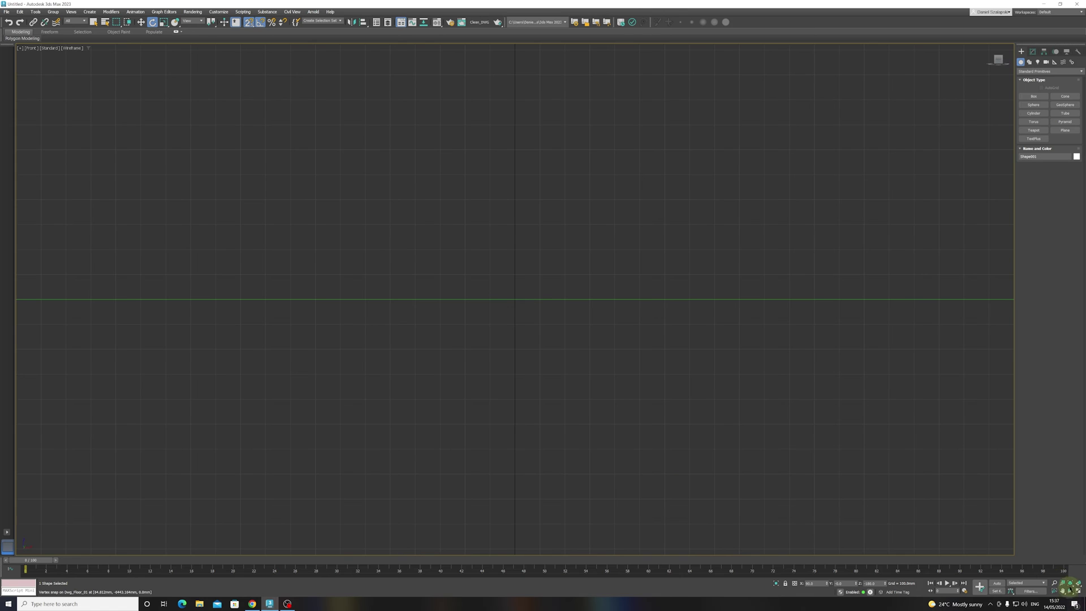
{"action": "left_click", "coordinate": [1071, 584]}
{"action": "key", "text": "g"}
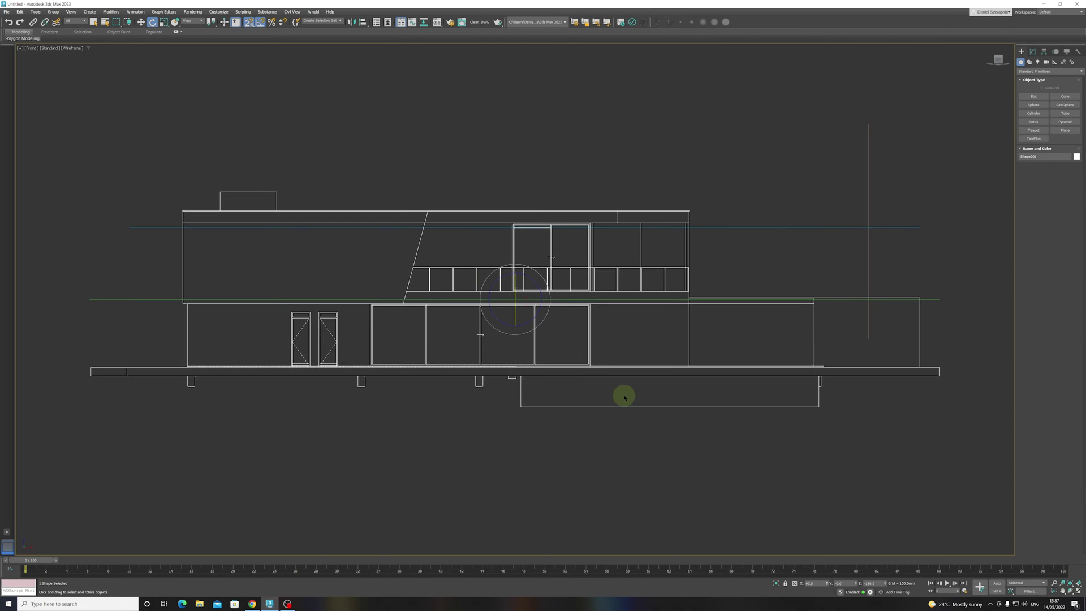
Return to Move and verify the upright elevation in Front and Perspective views
{"action": "scroll", "coordinate": [534, 344], "scroll_direction": "down", "scroll_amount": 5}
{"action": "right_click", "coordinate": [533, 335]}
{"action": "left_click", "coordinate": [546, 338]}
{"action": "scroll", "coordinate": [529, 317], "scroll_direction": "up", "scroll_amount": 4}
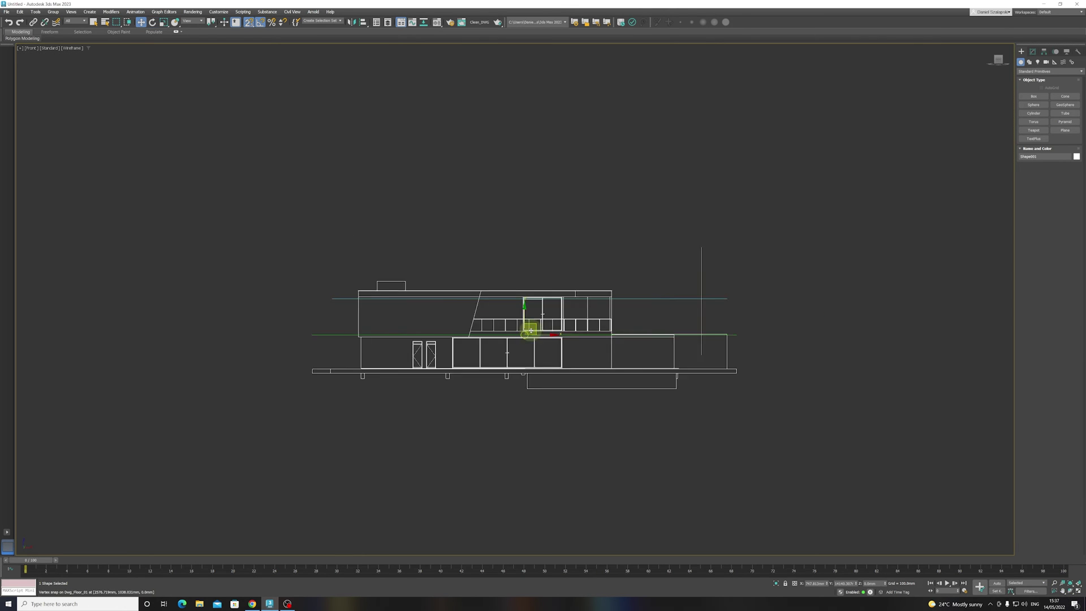
{"action": "middle_click_drag", "start_coordinate": [521, 319], "coordinate": [521, 295]}
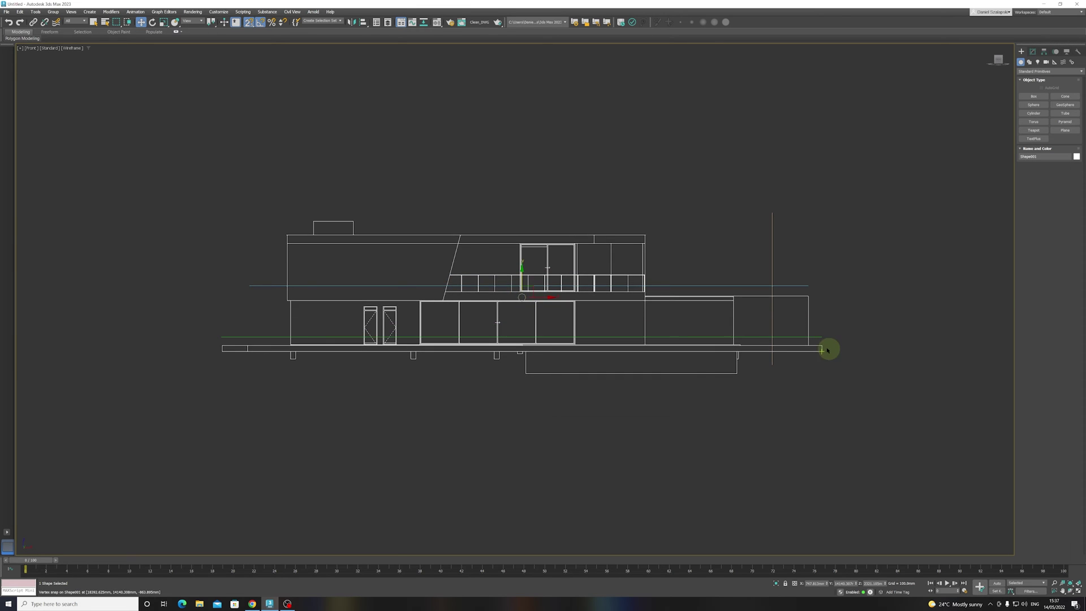
{"action": "scroll", "coordinate": [829, 343], "scroll_direction": "up", "scroll_amount": 3}
{"action": "scroll", "coordinate": [828, 343], "scroll_direction": "down", "scroll_amount": 2}
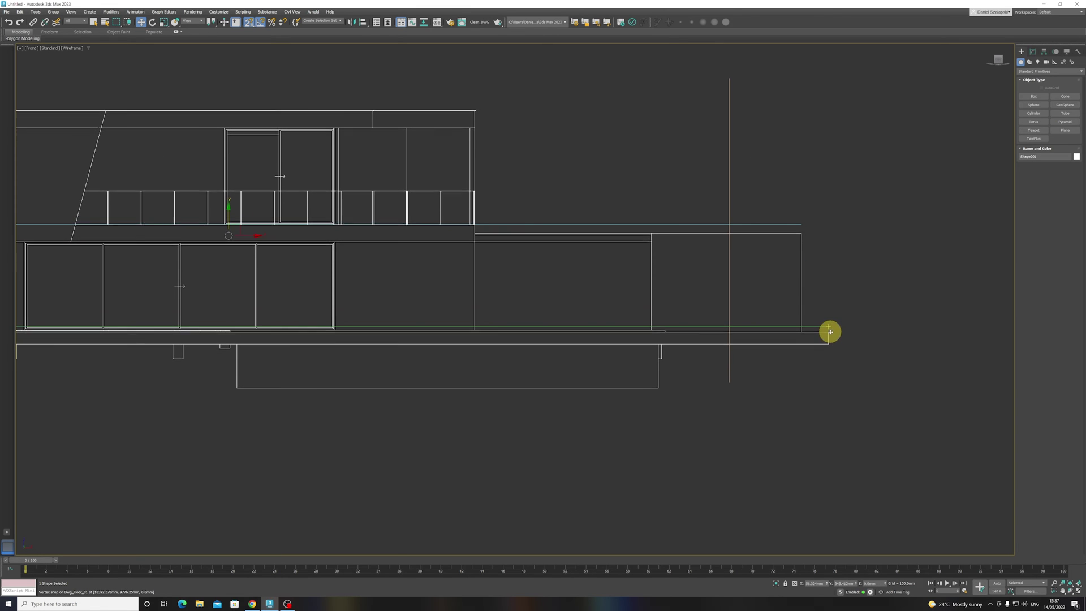
{"action": "scroll", "coordinate": [817, 337], "scroll_direction": "down", "scroll_amount": 4}
{"action": "middle_click_drag", "start_coordinate": [832, 332], "coordinate": [802, 354], "text": "alt"}
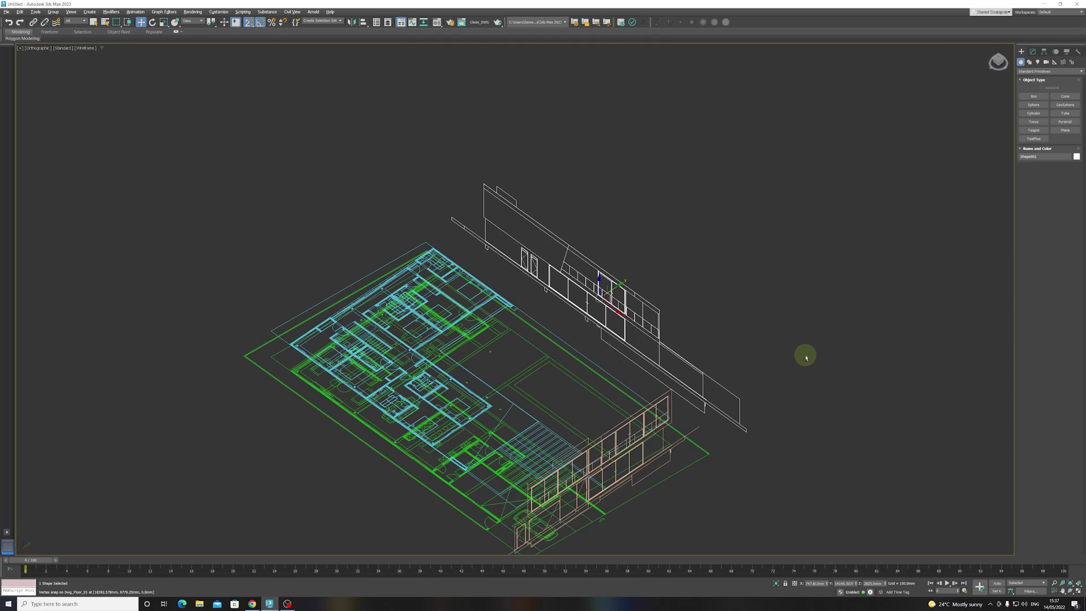
Start merging objects from another scene via File > Import > Merge
{"action": "left_click", "coordinate": [749, 308]}
{"action": "scroll", "coordinate": [741, 310], "scroll_direction": "down", "scroll_amount": 5}
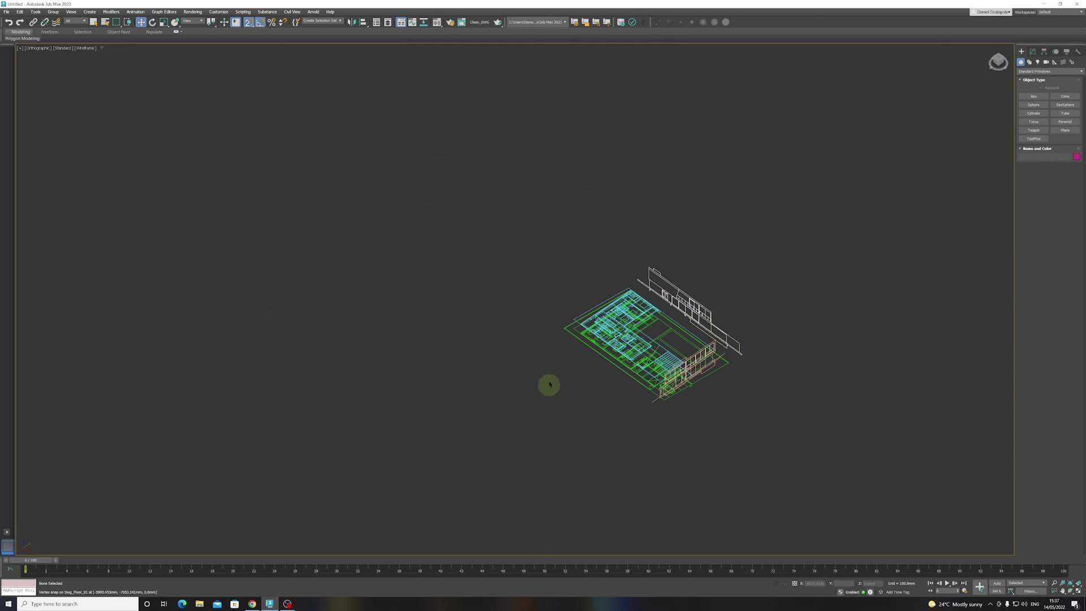
{"action": "left_click", "coordinate": [5, 12]}
{"action": "mouse_move", "coordinate": [34, 107]}
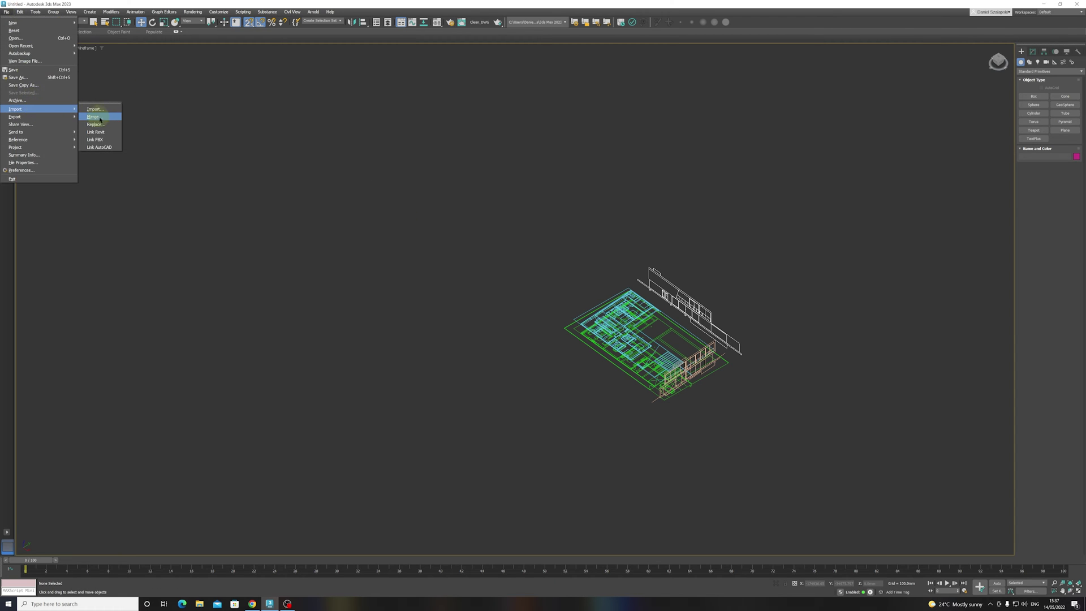
{"action": "left_click", "coordinate": [100, 121]}
{"action": "left_click_drag", "start_coordinate": [628, 181], "coordinate": [470, 144]}
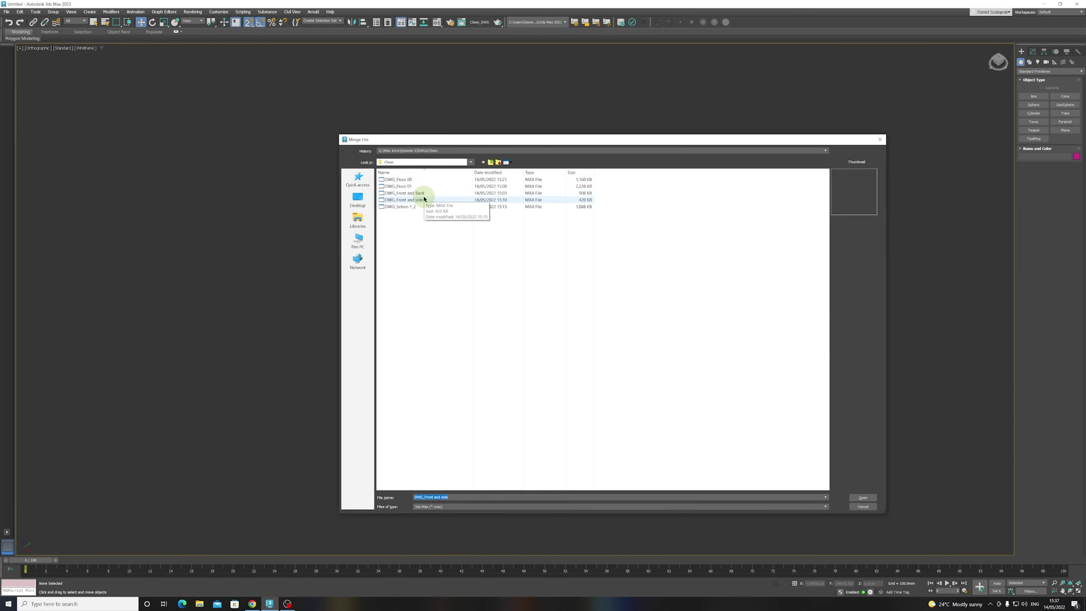
{"action": "left_click_drag", "start_coordinate": [465, 143], "coordinate": [193, 155]}
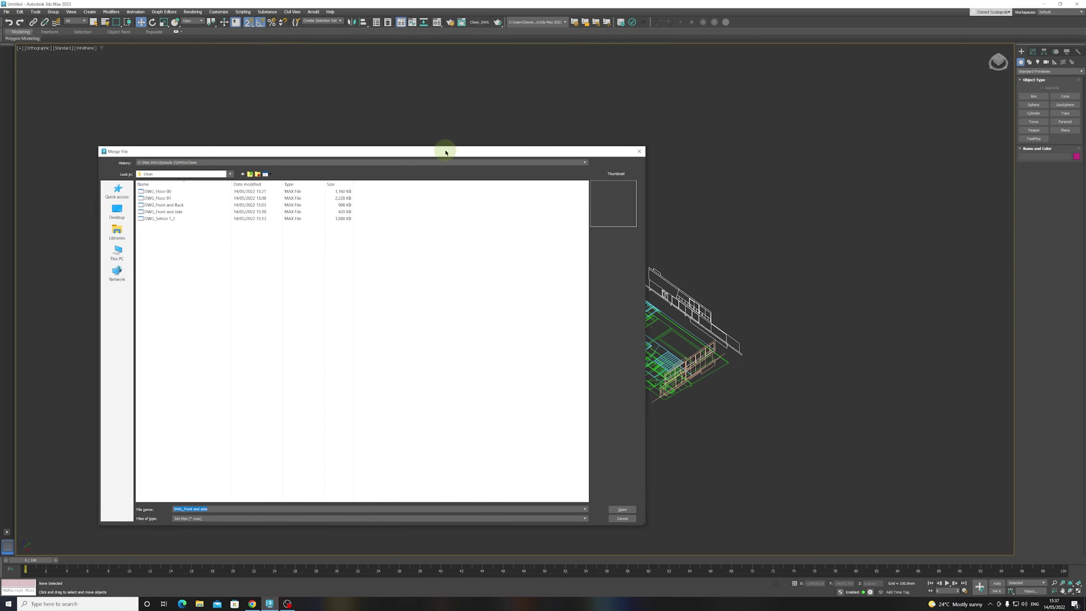
{"action": "left_click_drag", "start_coordinate": [445, 152], "coordinate": [395, 154]}
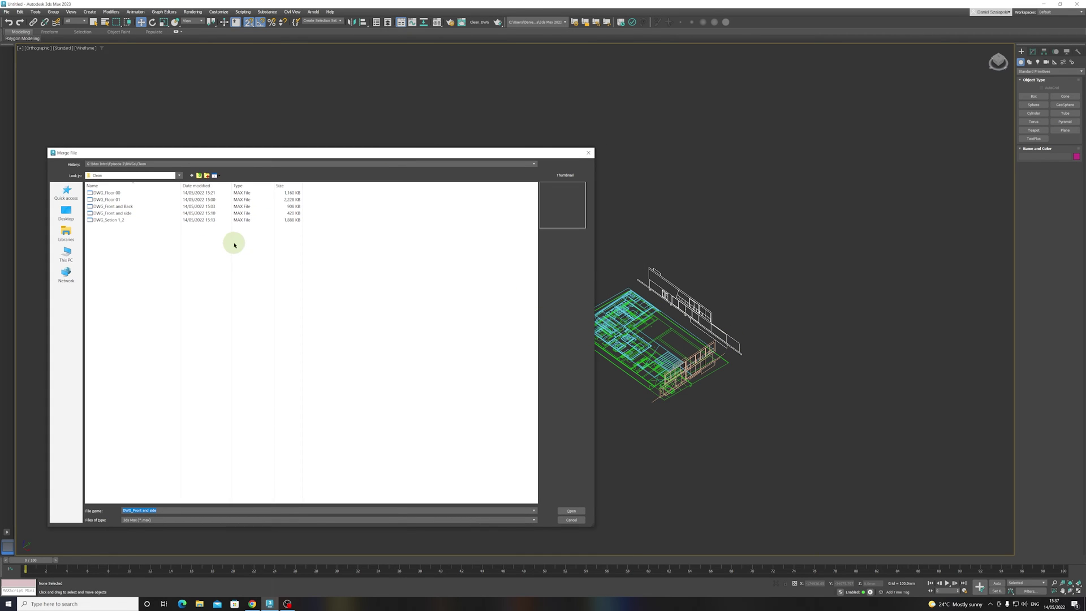
Merge DWG_Facade back and right from the DWG_Front and Back file
{"action": "left_click", "coordinate": [122, 209]}
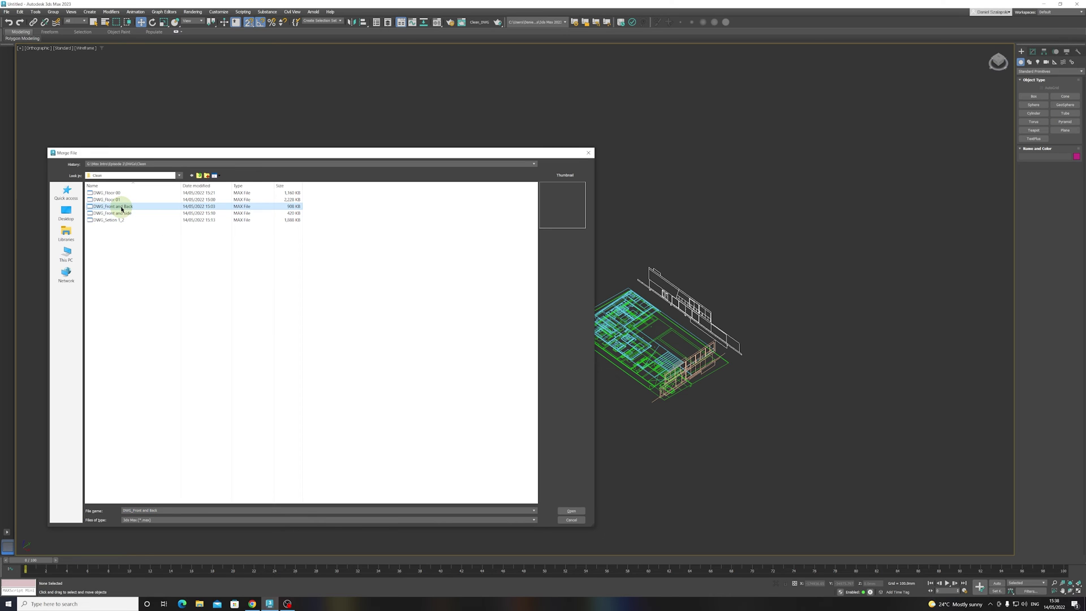
{"action": "left_click", "coordinate": [569, 512]}
{"action": "left_click", "coordinate": [508, 241]}
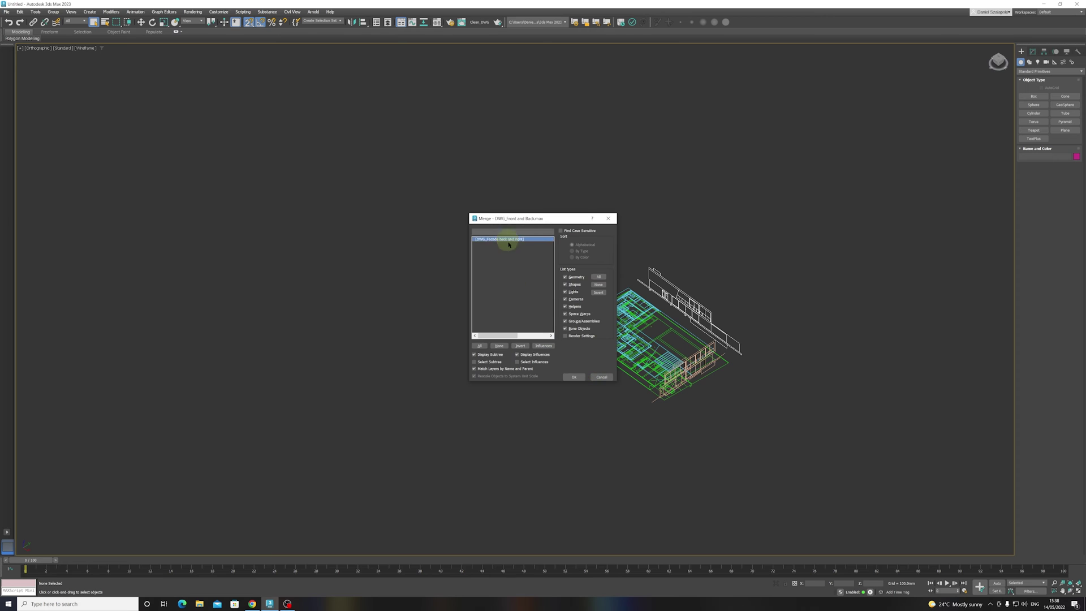
{"action": "left_click", "coordinate": [574, 377]}
Ungroup the merged back-and-right facade group with Group > Ungroup
{"action": "middle_click_drag", "start_coordinate": [892, 408], "coordinate": [674, 348]}
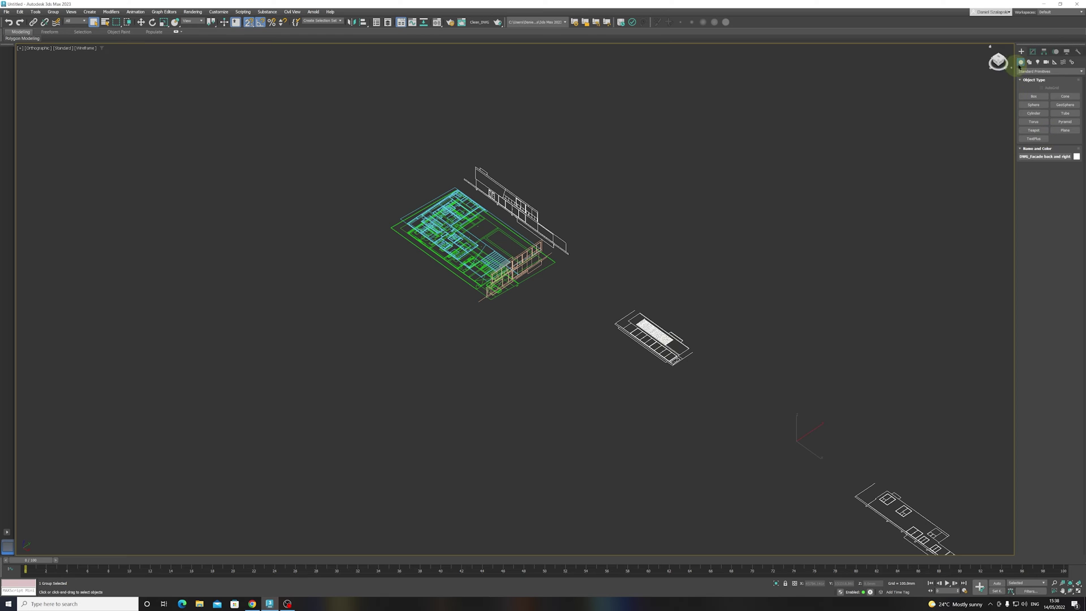
{"action": "left_click", "coordinate": [1033, 51]}
{"action": "middle_click_drag", "start_coordinate": [865, 366], "coordinate": [799, 290]}
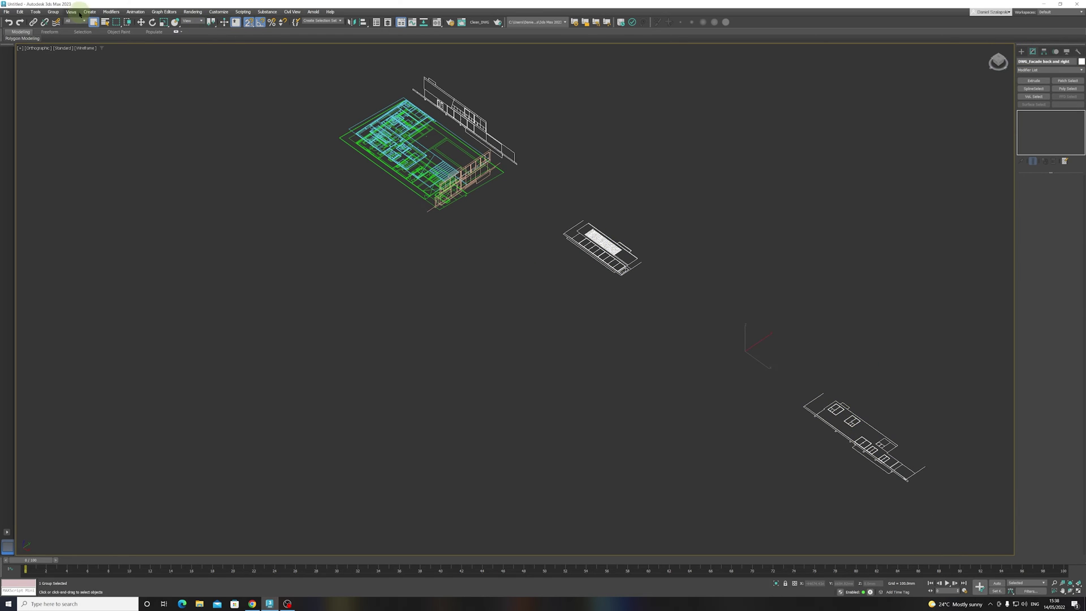
{"action": "left_click", "coordinate": [53, 12]}
{"action": "left_click", "coordinate": [63, 34]}
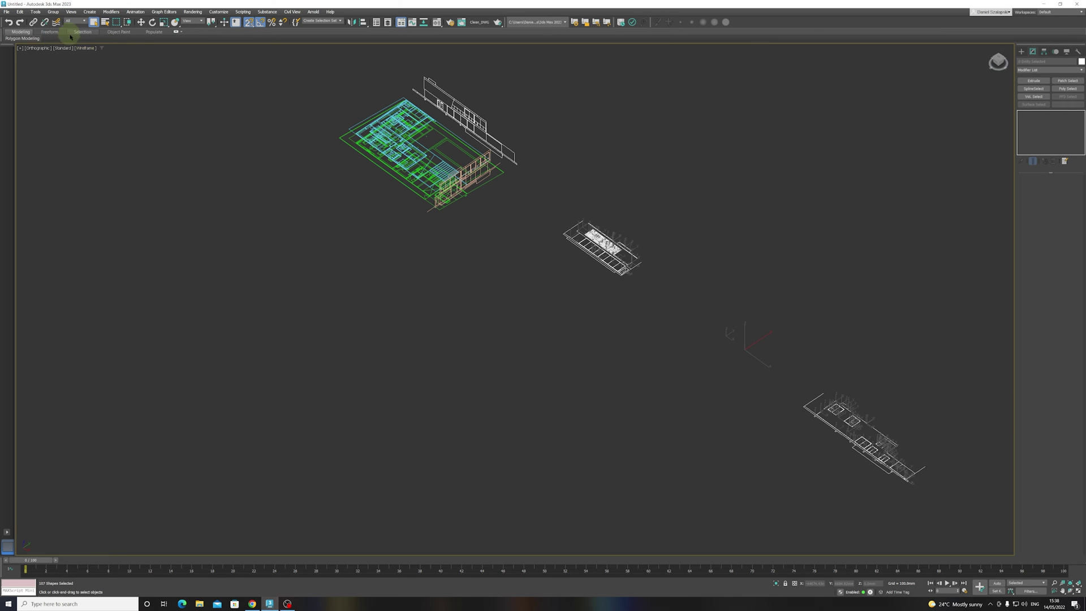
Show the plan and both elevations side by side in Top view, then select the right elevation's door
{"action": "left_click", "coordinate": [629, 420]}
{"action": "left_click", "coordinate": [611, 254]}
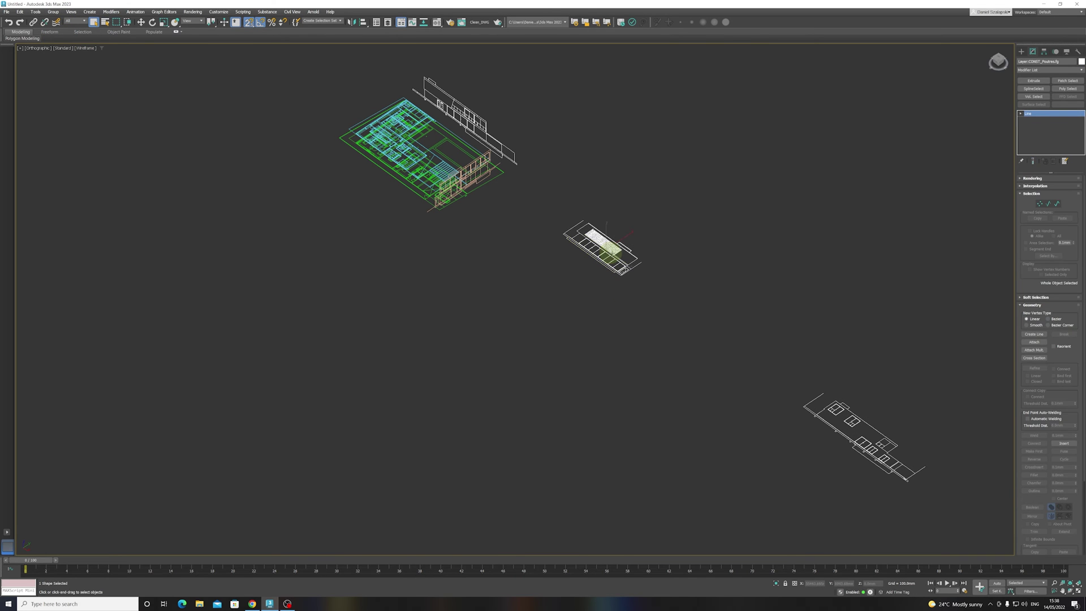
{"action": "key", "text": "t"}
{"action": "key", "text": "z"}
{"action": "scroll", "coordinate": [851, 504], "scroll_direction": "down", "scroll_amount": 5}
{"action": "middle_click_drag", "start_coordinate": [753, 424], "coordinate": [540, 364]}
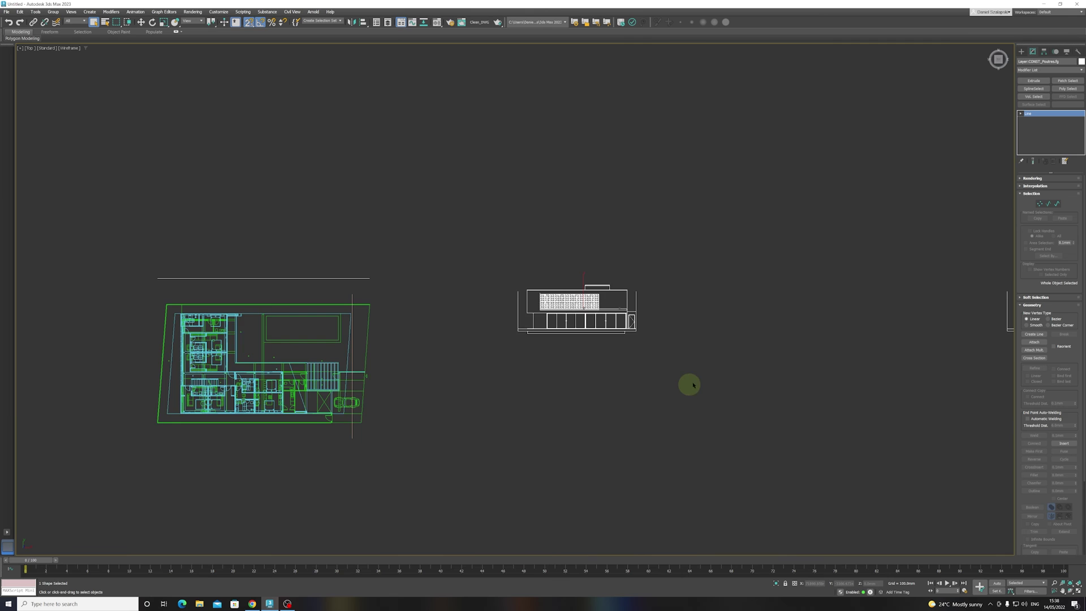
{"action": "middle_click_drag", "start_coordinate": [690, 383], "coordinate": [579, 383]}
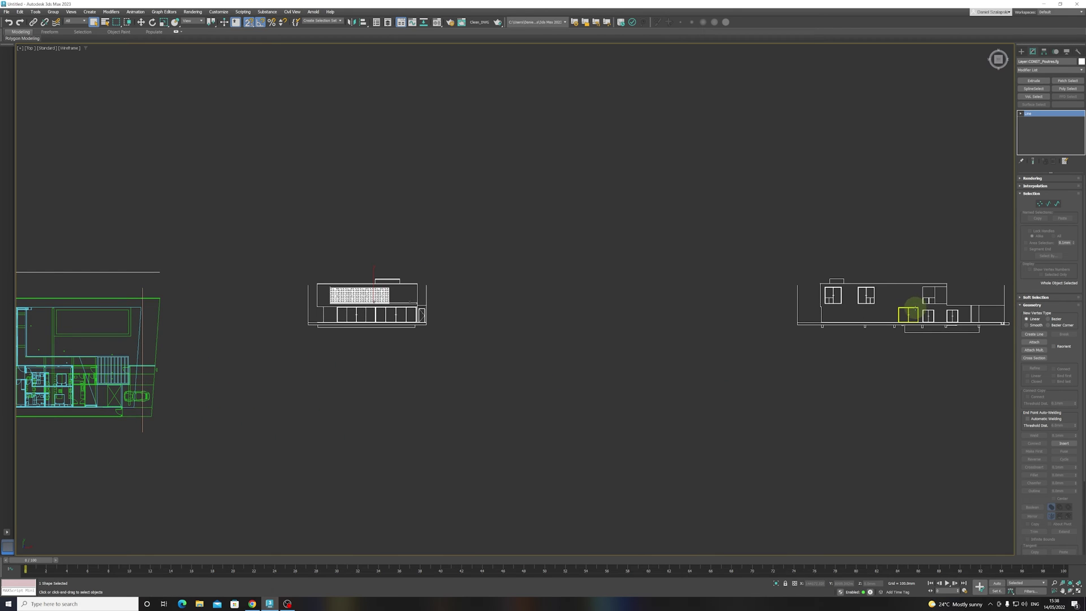
{"action": "left_click", "coordinate": [912, 308]}
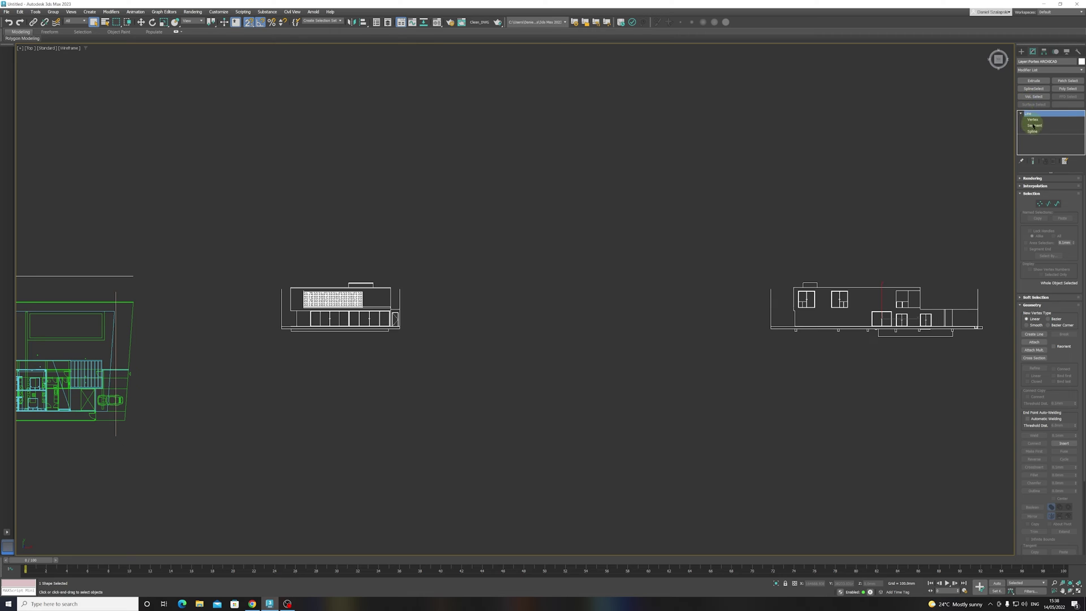
Try the Attach Mult. list at Spline level, then cancel back to object level
{"action": "left_click", "coordinate": [1033, 131]}
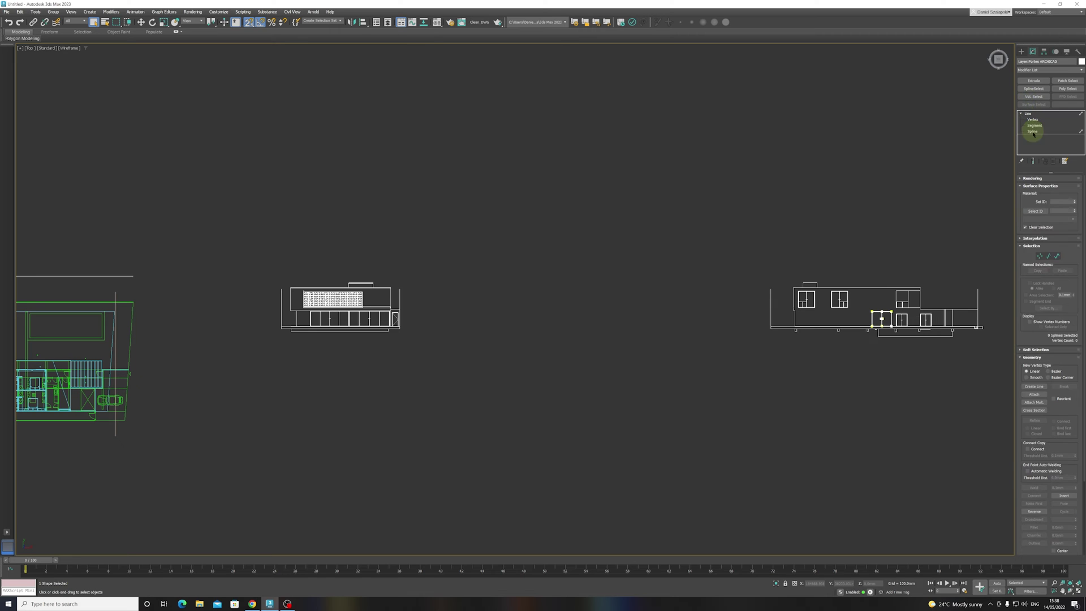
{"action": "left_click", "coordinate": [1040, 404]}
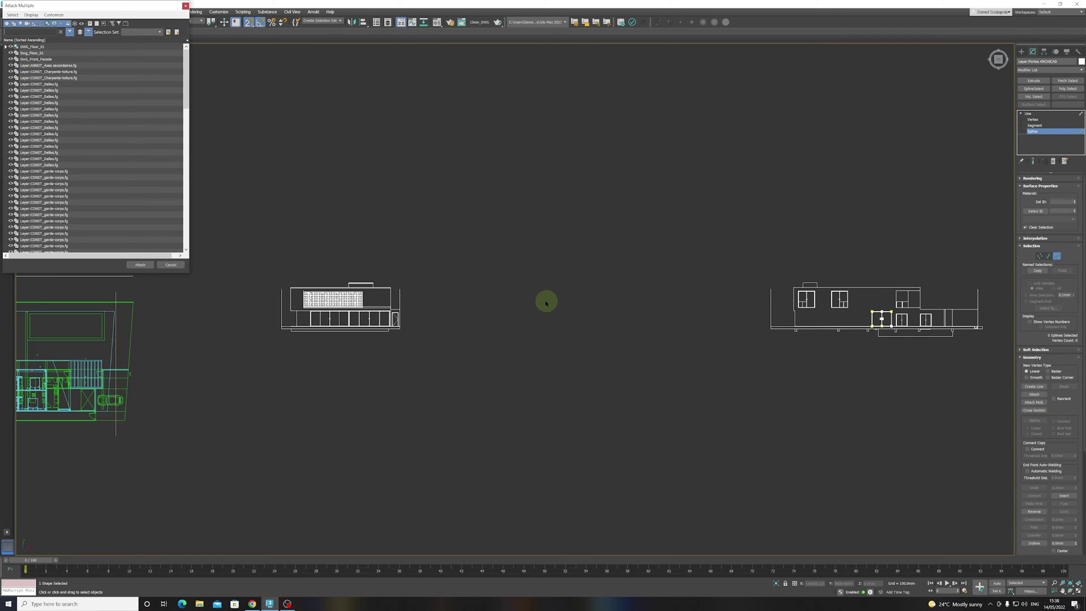
{"action": "left_click", "coordinate": [186, 7]}
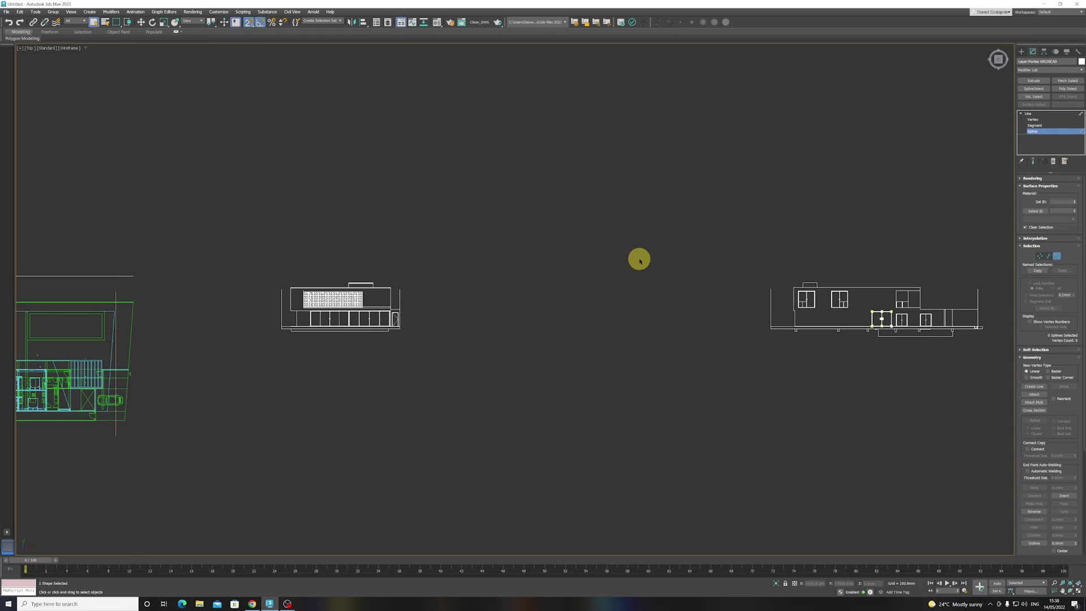
{"action": "scroll", "coordinate": [638, 260], "scroll_direction": "down", "scroll_amount": 3}
{"action": "left_click", "coordinate": [1034, 131]}
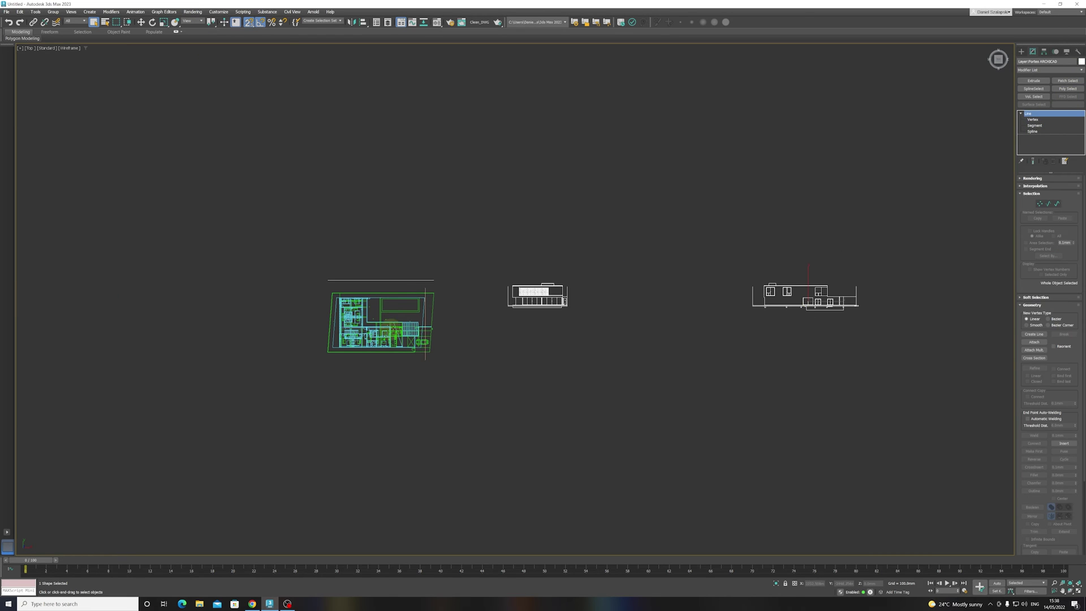
Isolate the two elevation drawings, hiding the floor plan
{"action": "left_click_drag", "start_coordinate": [886, 240], "coordinate": [591, 354]}
{"action": "right_click", "coordinate": [593, 354]}
{"action": "left_click_drag", "start_coordinate": [911, 226], "coordinate": [485, 339]}
{"action": "left_click", "coordinate": [776, 583]}
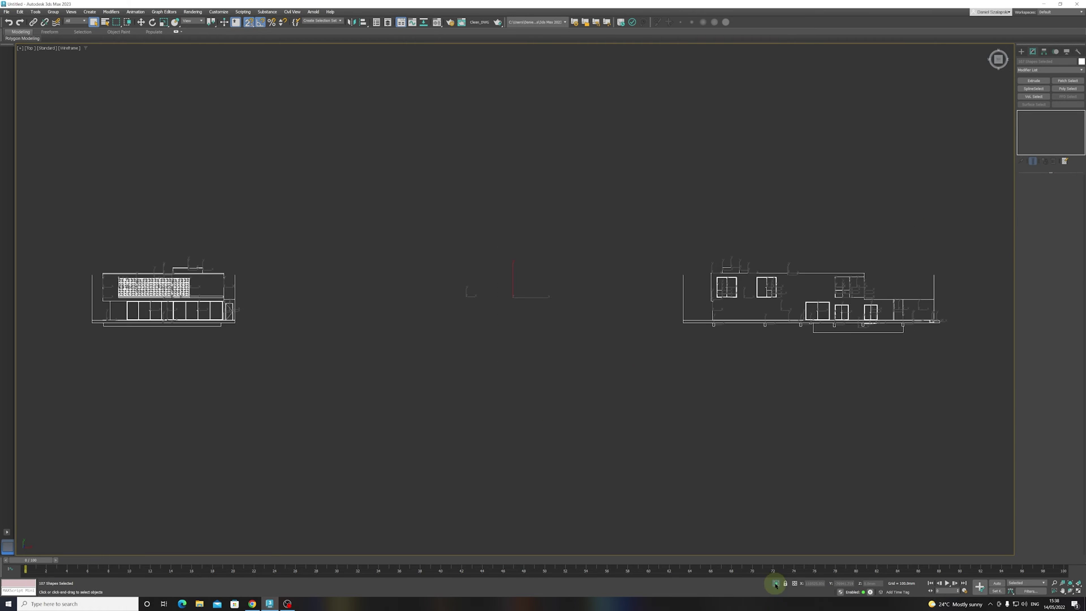
{"action": "left_click", "coordinate": [834, 324]}
Attach all listed objects into one right-elevation line with Attach Mult
{"action": "left_click", "coordinate": [833, 321]}
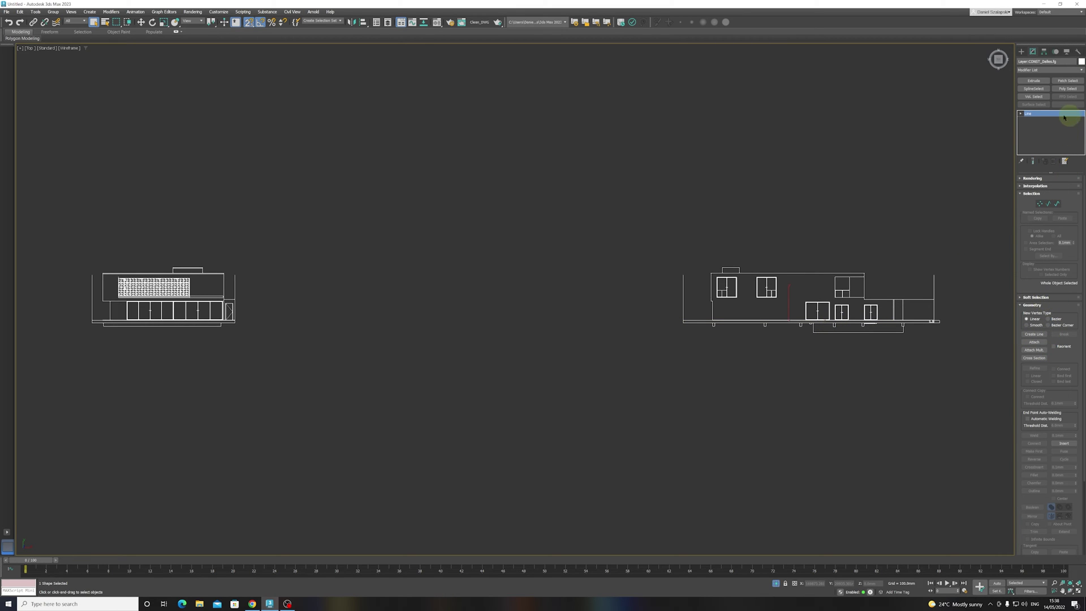
{"action": "left_click", "coordinate": [1033, 132]}
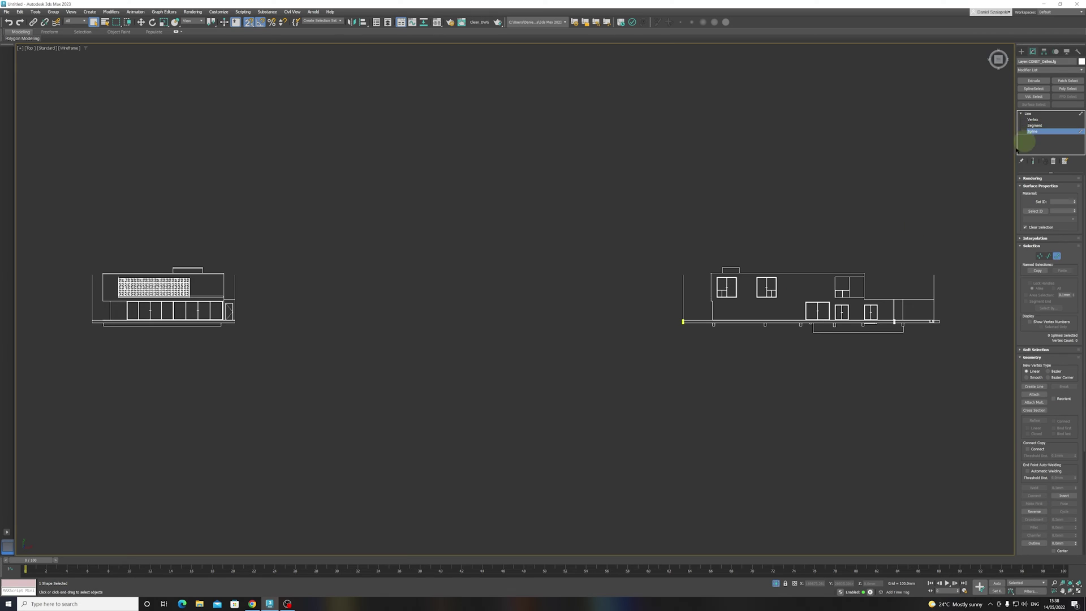
{"action": "left_click_drag", "start_coordinate": [848, 291], "coordinate": [652, 388]}
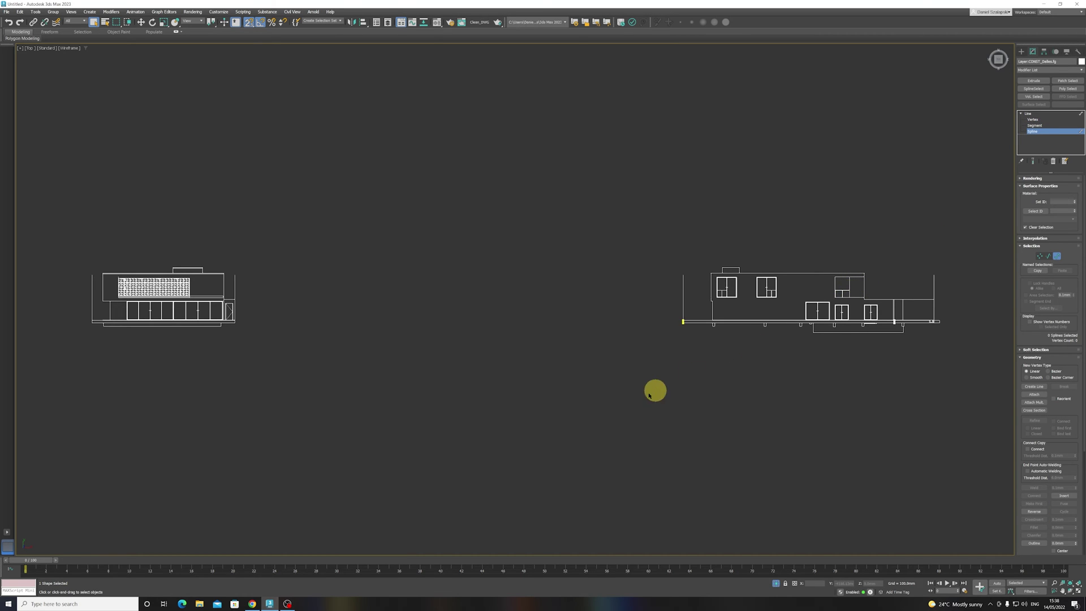
{"action": "left_click", "coordinate": [1035, 402]}
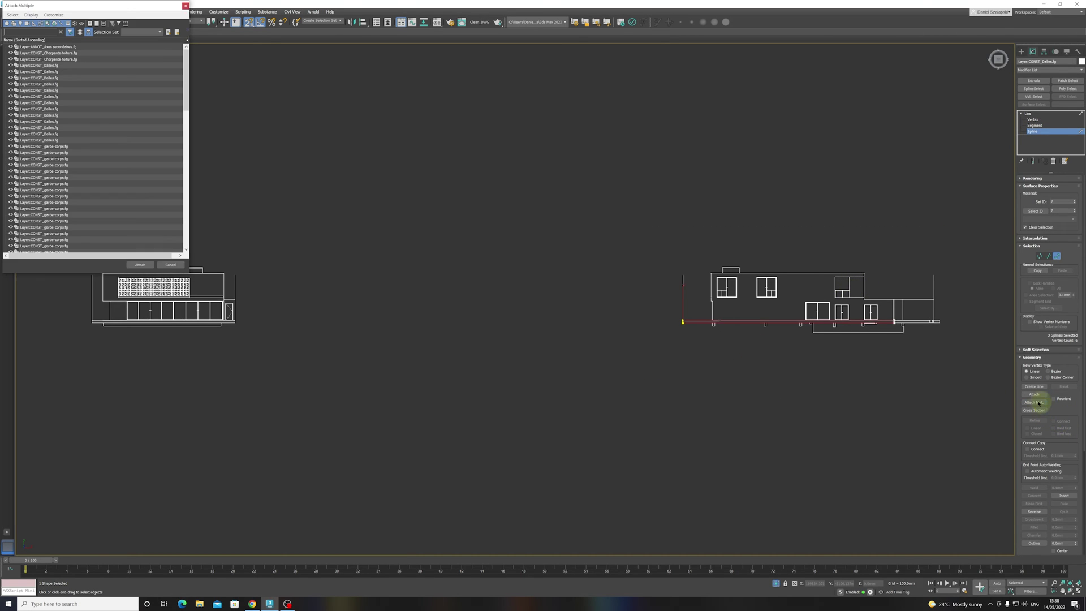
{"action": "left_click", "coordinate": [13, 15]}
{"action": "left_click", "coordinate": [26, 22]}
{"action": "left_click", "coordinate": [140, 265]}
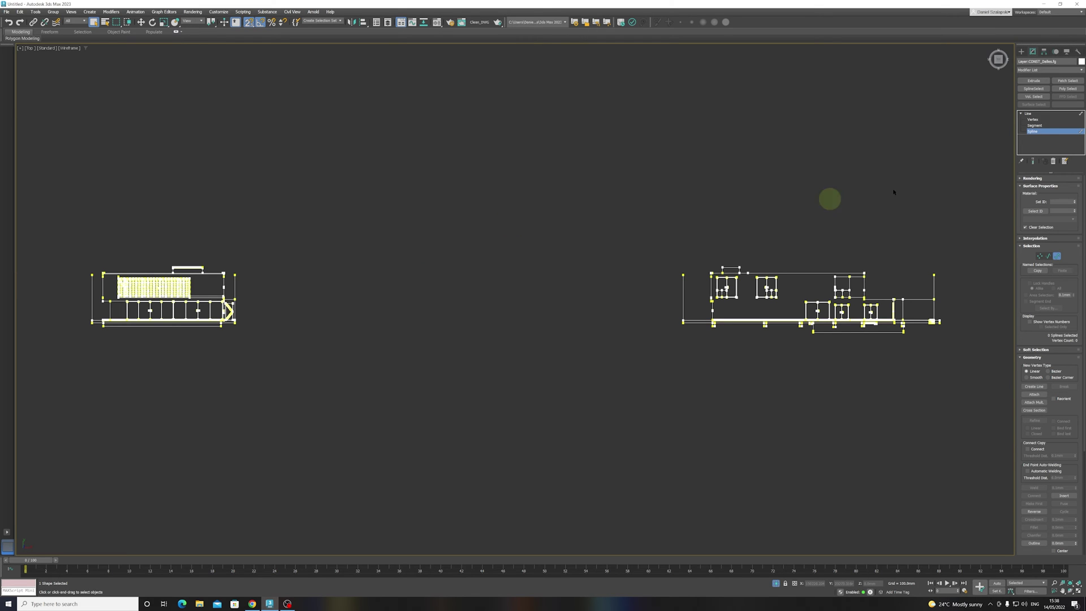
Detach all right-elevation splines as a new shape named Dwg_Right Facade
{"action": "left_click_drag", "start_coordinate": [963, 218], "coordinate": [541, 432]}
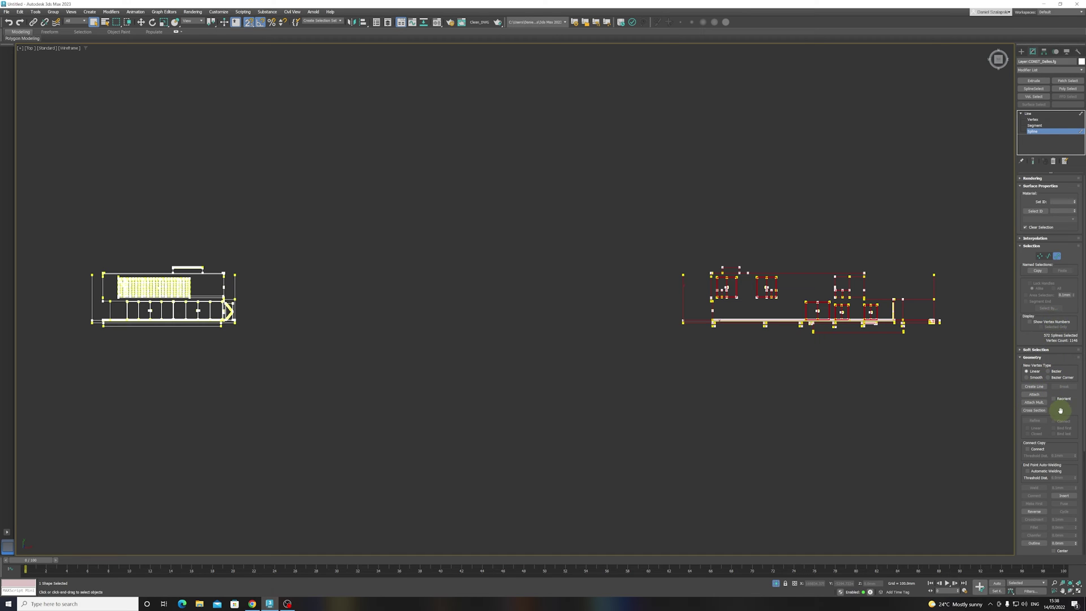
{"action": "left_click_drag", "start_coordinate": [1061, 411], "coordinate": [1064, 289]}
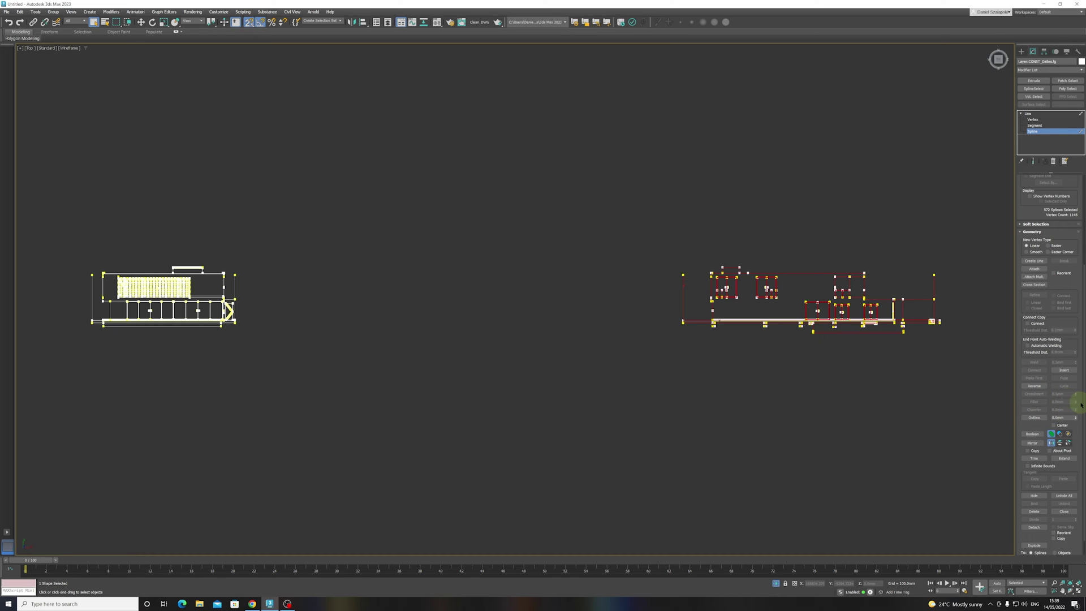
{"action": "left_click_drag", "start_coordinate": [1082, 404], "coordinate": [1073, 371]}
{"action": "left_click", "coordinate": [1034, 507]}
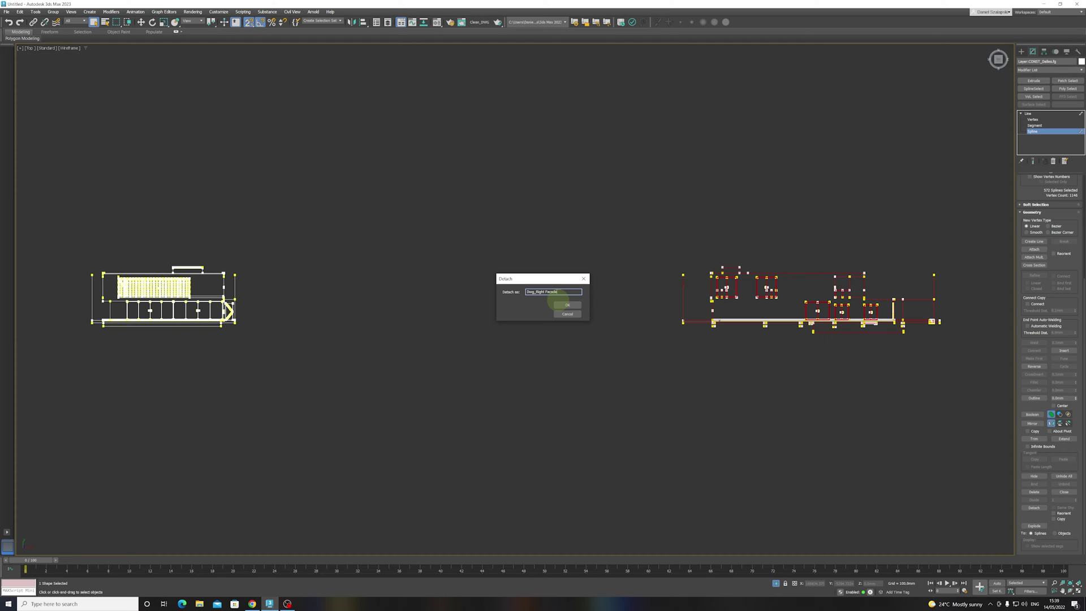
{"action": "left_click", "coordinate": [559, 304]}
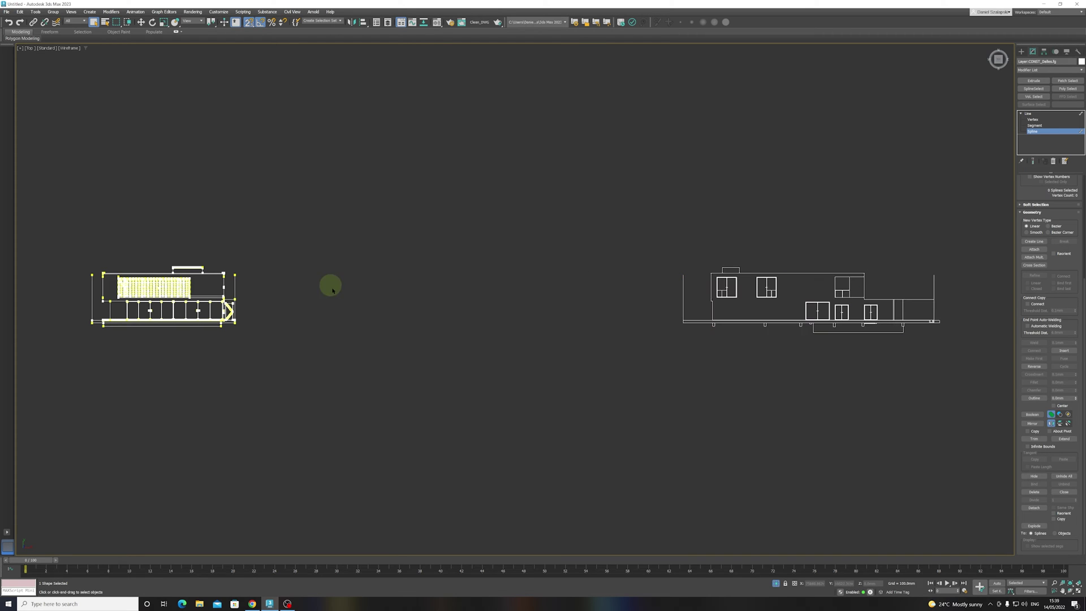
Select the left elevation's splines, return to object level and frame both elevations
{"action": "middle_click_drag", "start_coordinate": [330, 284], "coordinate": [550, 245]}
{"action": "key", "text": "ctrl+a"}
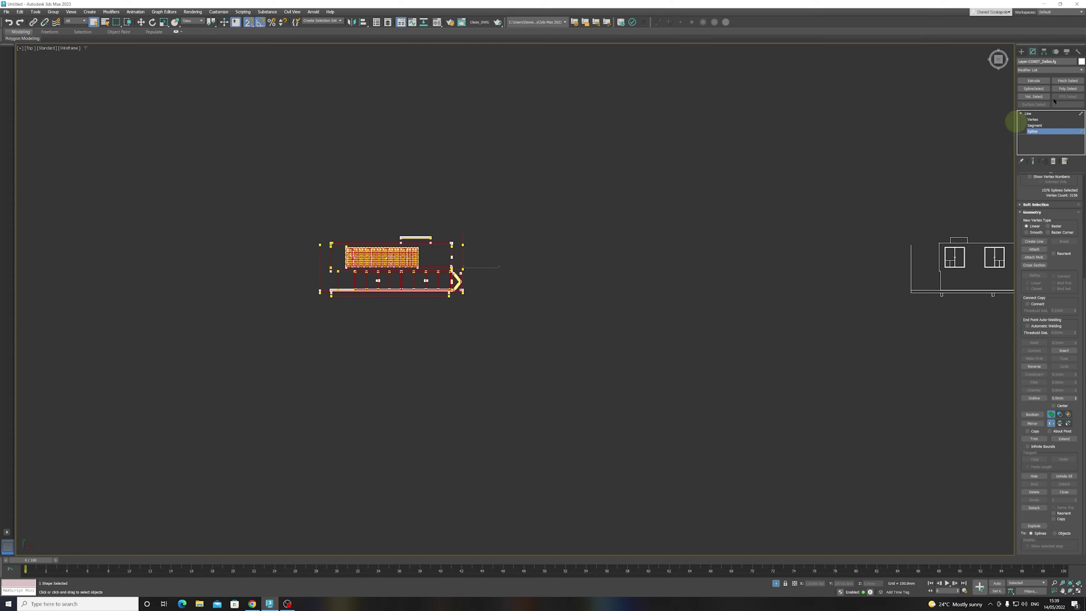
{"action": "left_click", "coordinate": [1027, 114]}
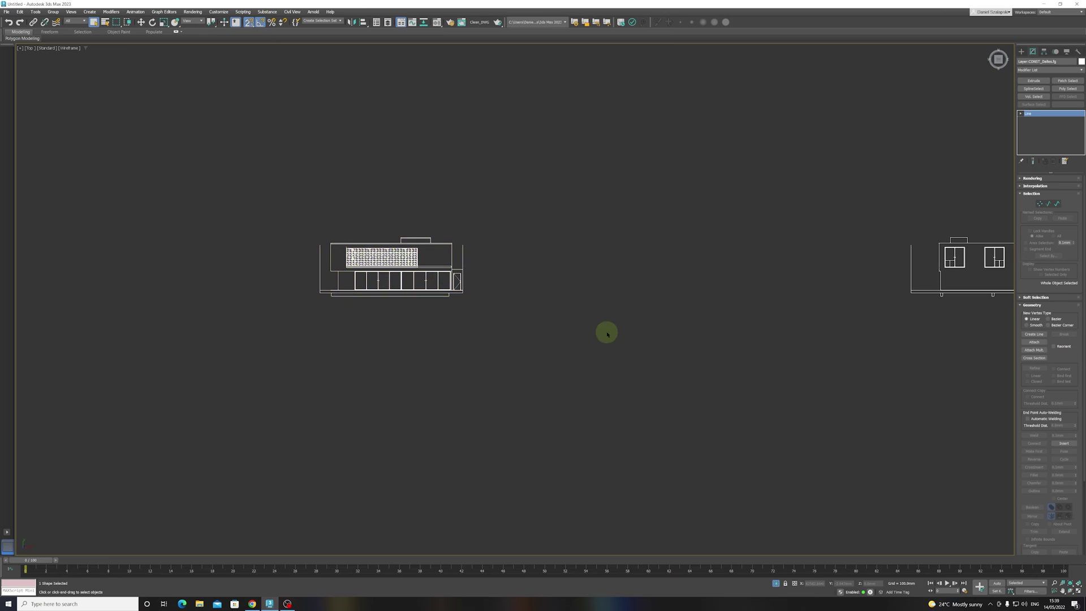
{"action": "scroll", "coordinate": [606, 332], "scroll_direction": "down", "scroll_amount": 3}
{"action": "middle_click_drag", "start_coordinate": [719, 313], "coordinate": [661, 318]}
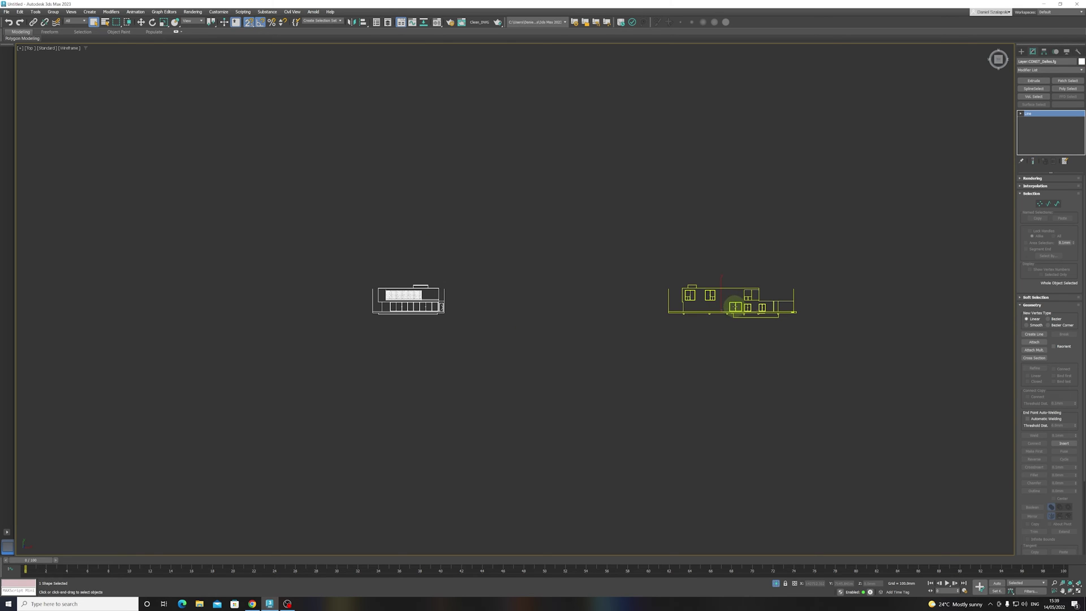
Center the pivots of the right facade and left elevation with Affect Pivot Only
{"action": "left_click", "coordinate": [1044, 52]}
{"action": "left_click", "coordinate": [1049, 98]}
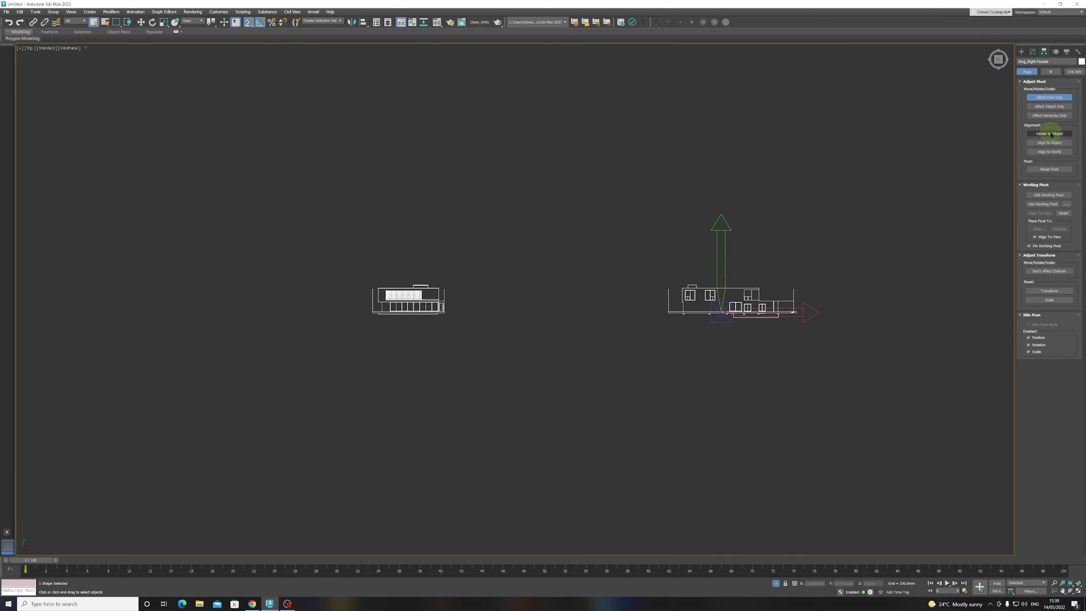
{"action": "left_click", "coordinate": [1051, 134]}
{"action": "left_click", "coordinate": [1050, 97]}
{"action": "left_click", "coordinate": [415, 300]}
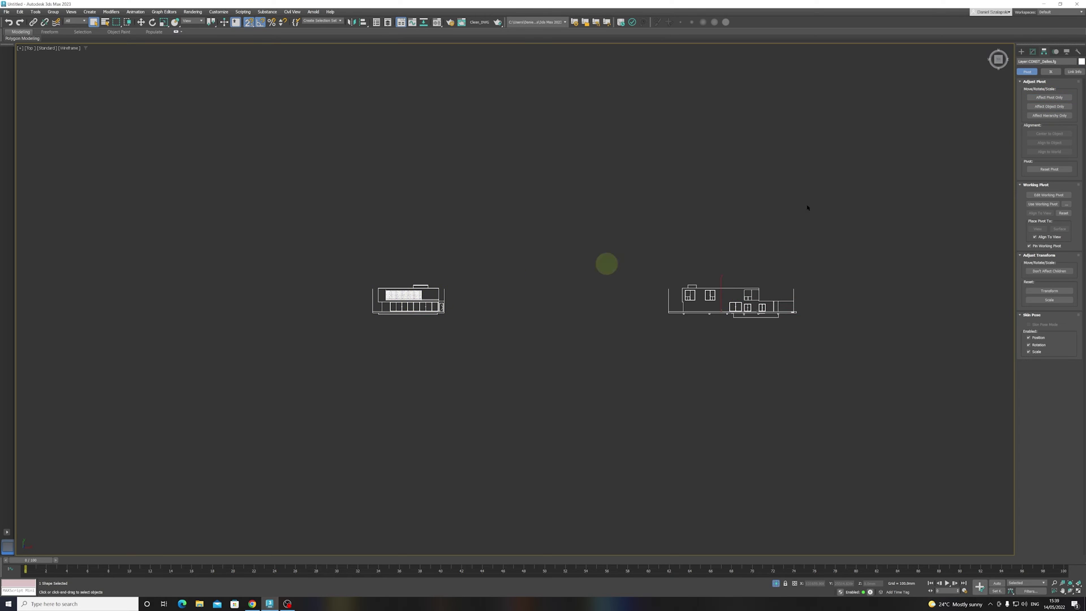
{"action": "left_click", "coordinate": [1050, 98]}
{"action": "left_click", "coordinate": [1051, 134]}
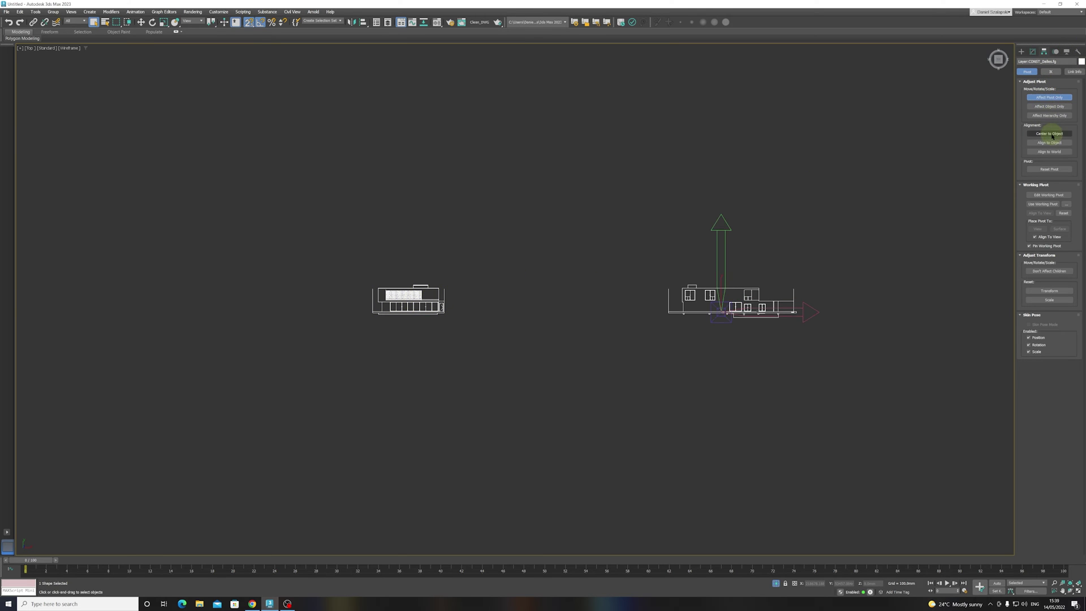
{"action": "left_click", "coordinate": [1050, 98]}
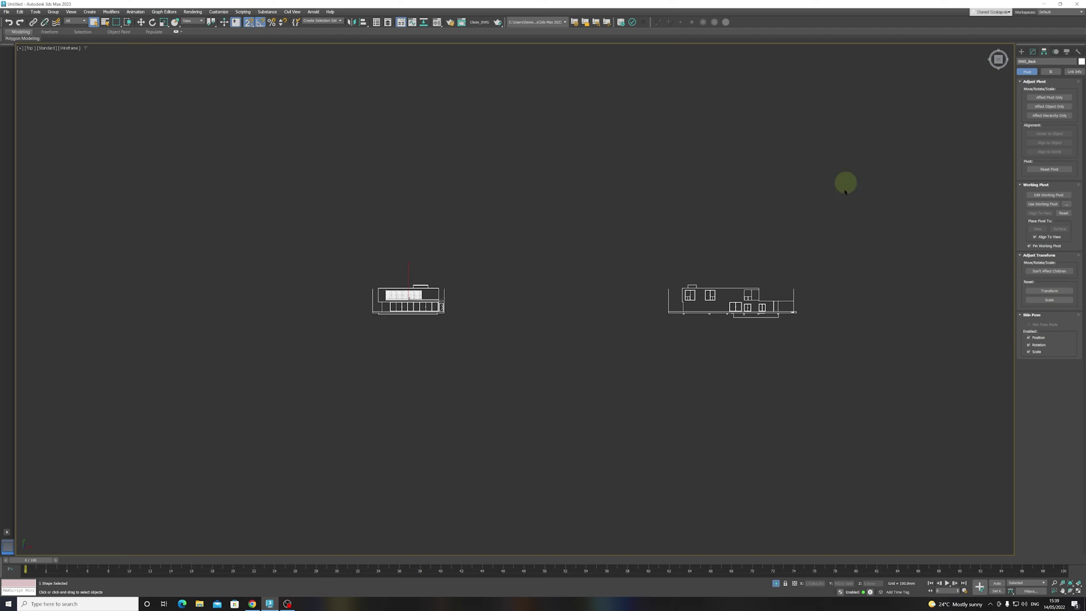
Set the left elevation's object colour to pink and confirm a colour for the right facade
{"action": "left_click", "coordinate": [1081, 62]}
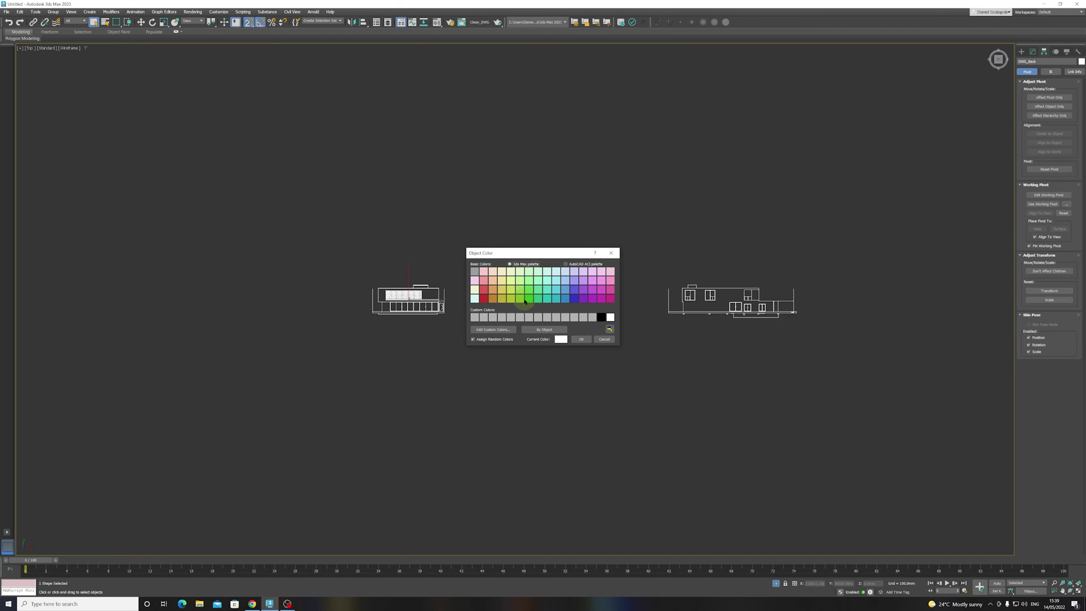
{"action": "left_click", "coordinate": [475, 299]}
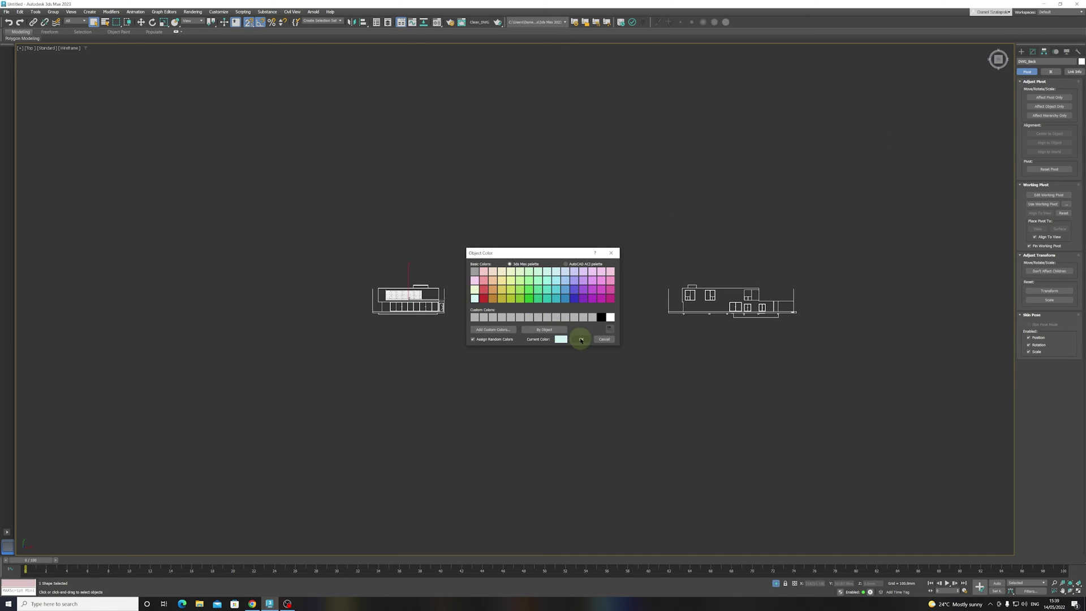
{"action": "left_click", "coordinate": [581, 339]}
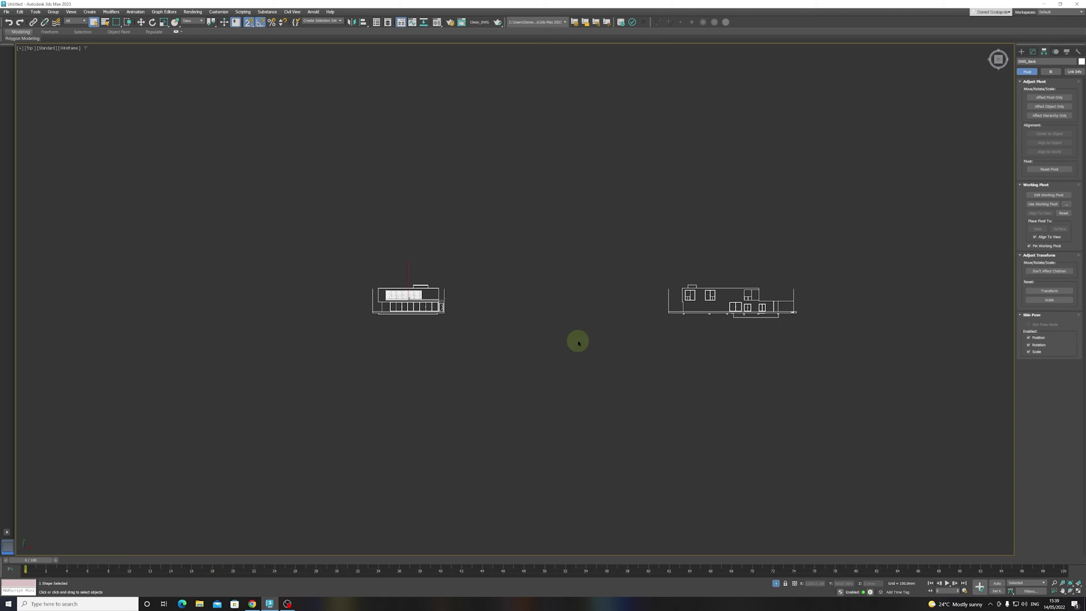
{"action": "left_click", "coordinate": [763, 297]}
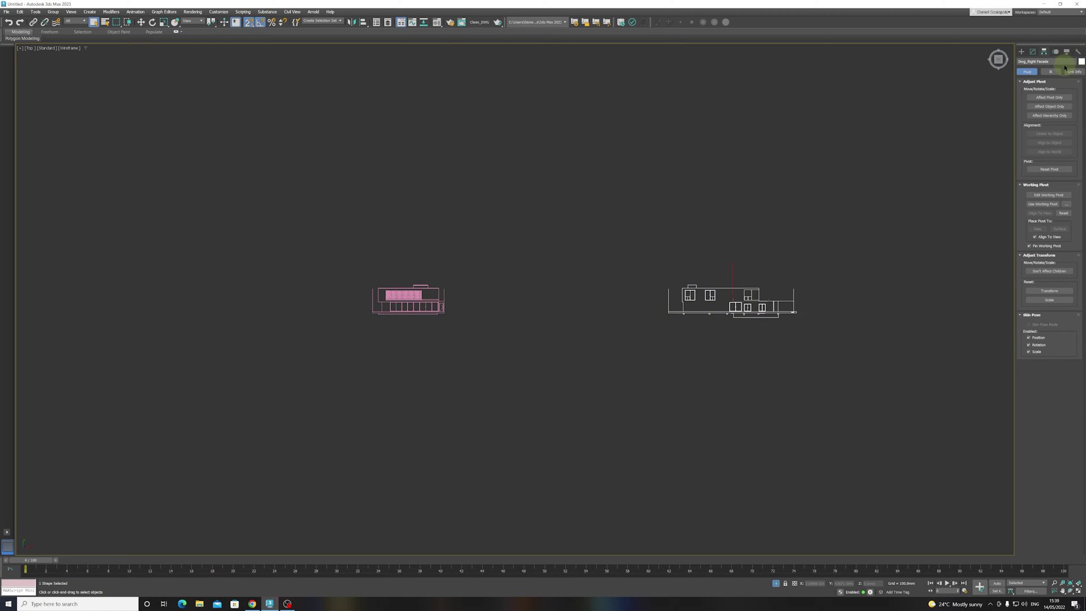
{"action": "left_click", "coordinate": [1081, 61]}
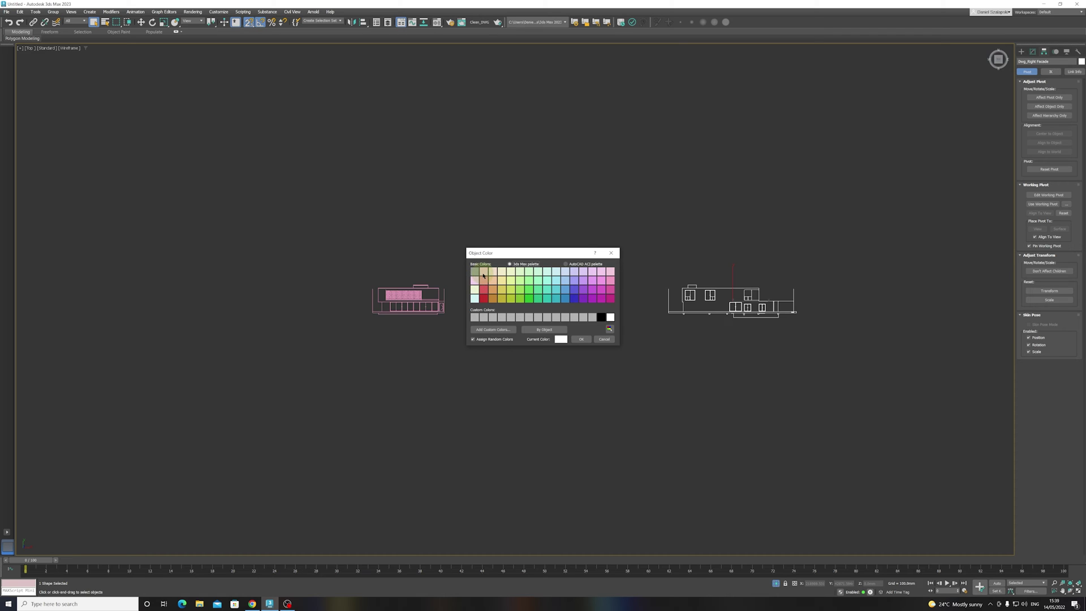
{"action": "left_click", "coordinate": [581, 340]}
Change the right facade's object colour to light yellow
{"action": "left_click", "coordinate": [726, 341]}
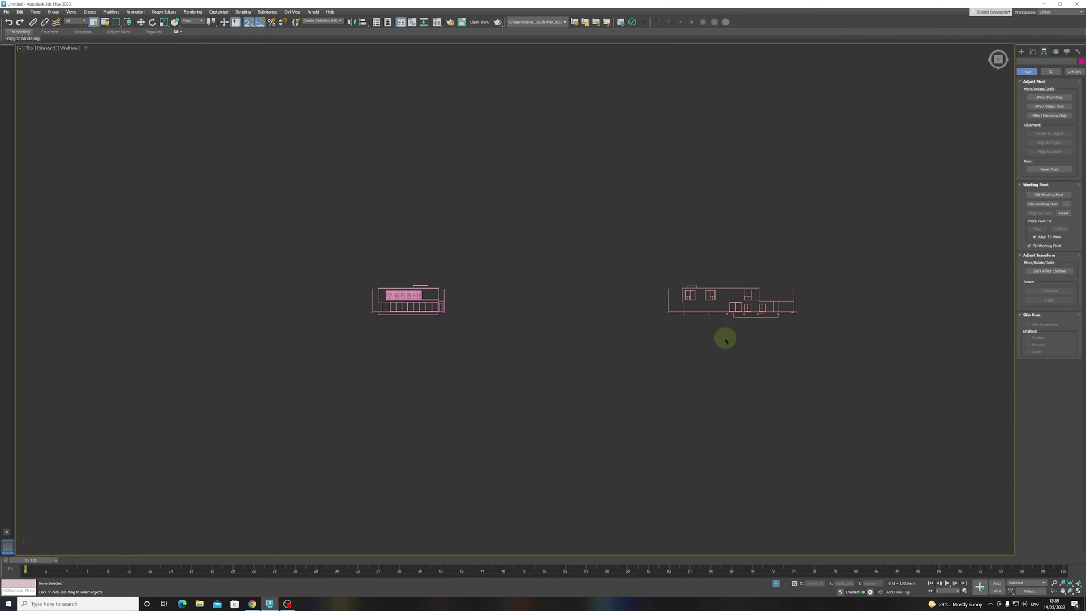
{"action": "left_click", "coordinate": [732, 308]}
{"action": "left_click", "coordinate": [1018, 148]}
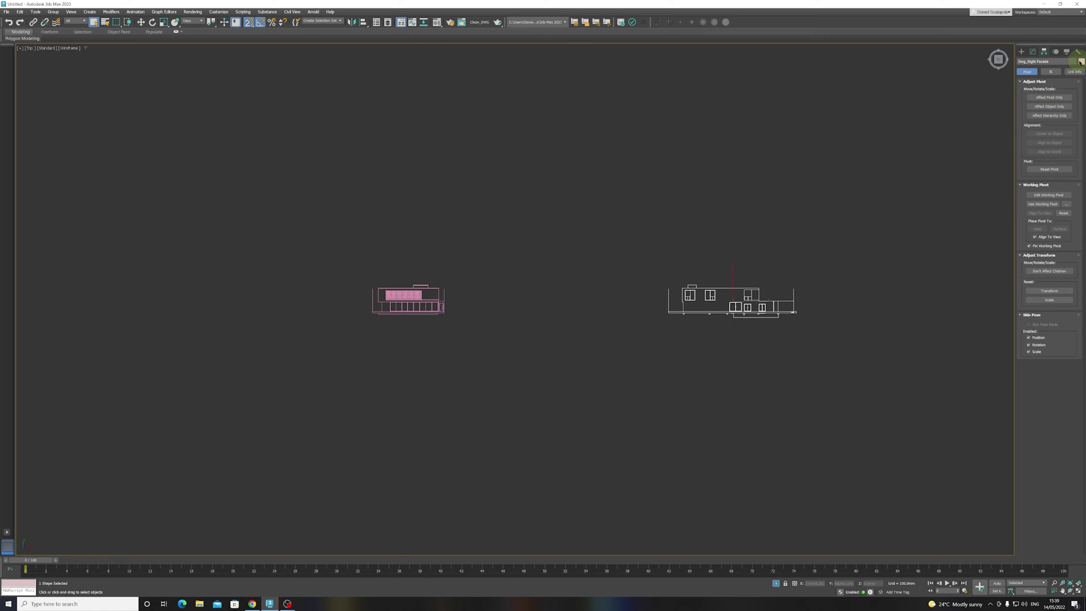
{"action": "left_click", "coordinate": [477, 290]}
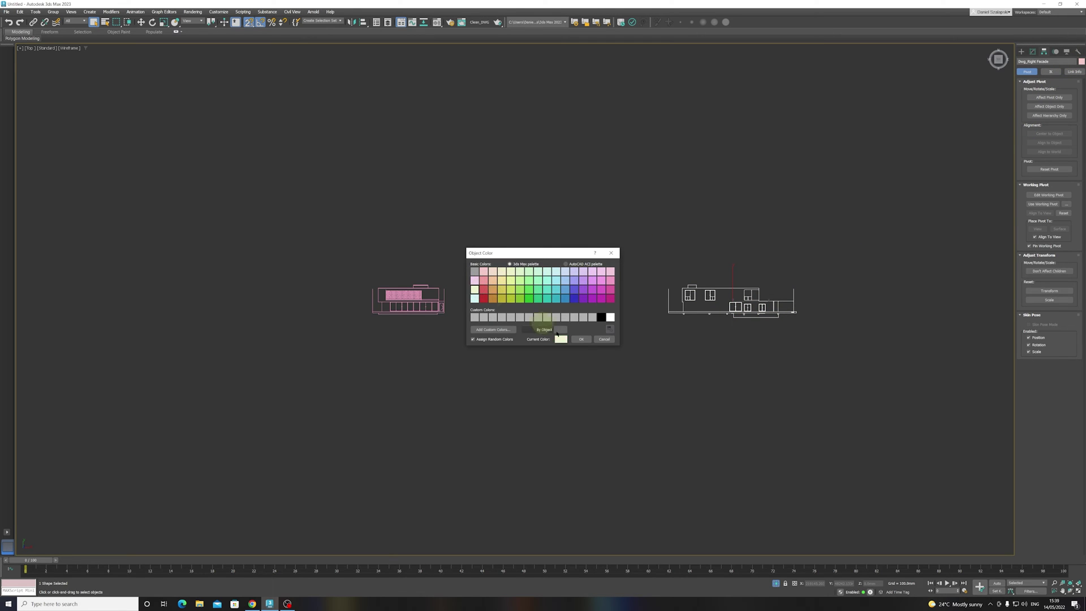
{"action": "left_click", "coordinate": [579, 340]}
{"action": "left_click", "coordinate": [552, 356]}
{"action": "scroll", "coordinate": [558, 358], "scroll_direction": "down", "scroll_amount": 4}
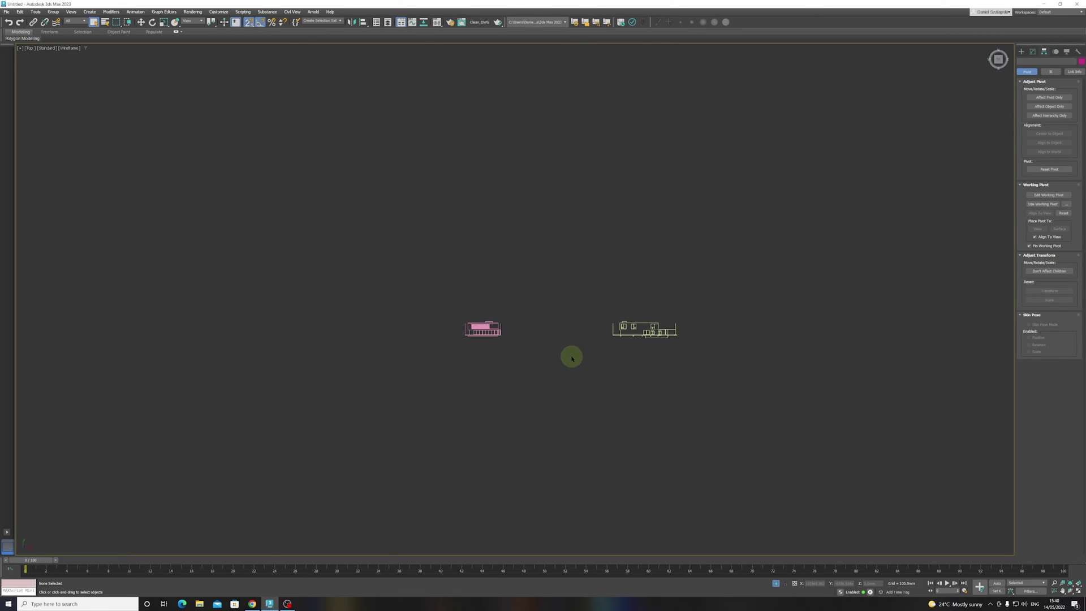
Move both elevation drawings so the Right Facade sits under the floor plan
{"action": "scroll", "coordinate": [406, 395], "scroll_direction": "down", "scroll_amount": 5}
{"action": "key", "text": "ctrl+a"}
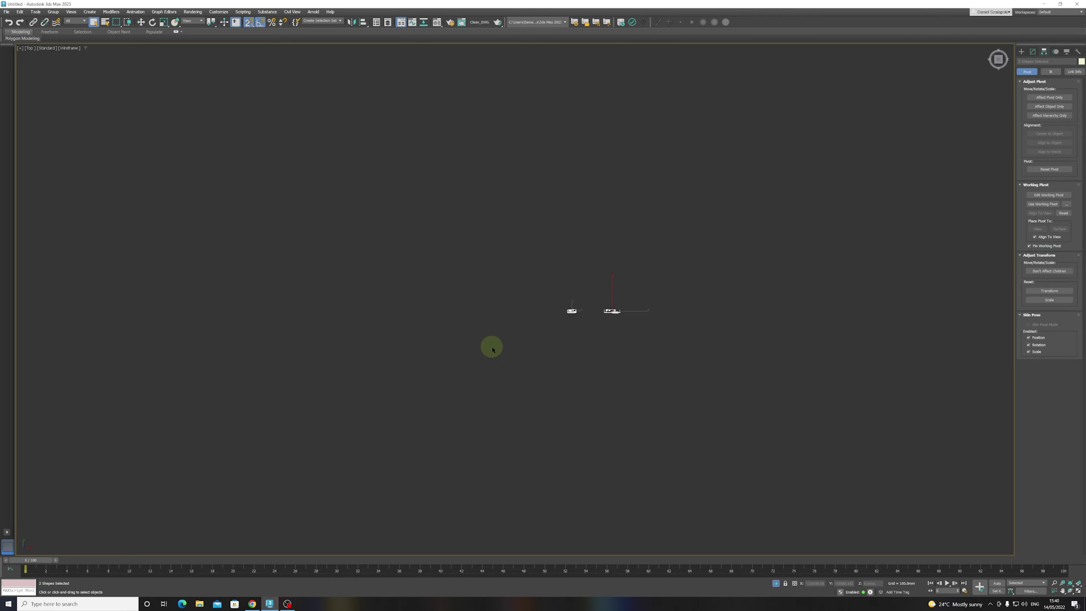
{"action": "left_click", "coordinate": [777, 585]}
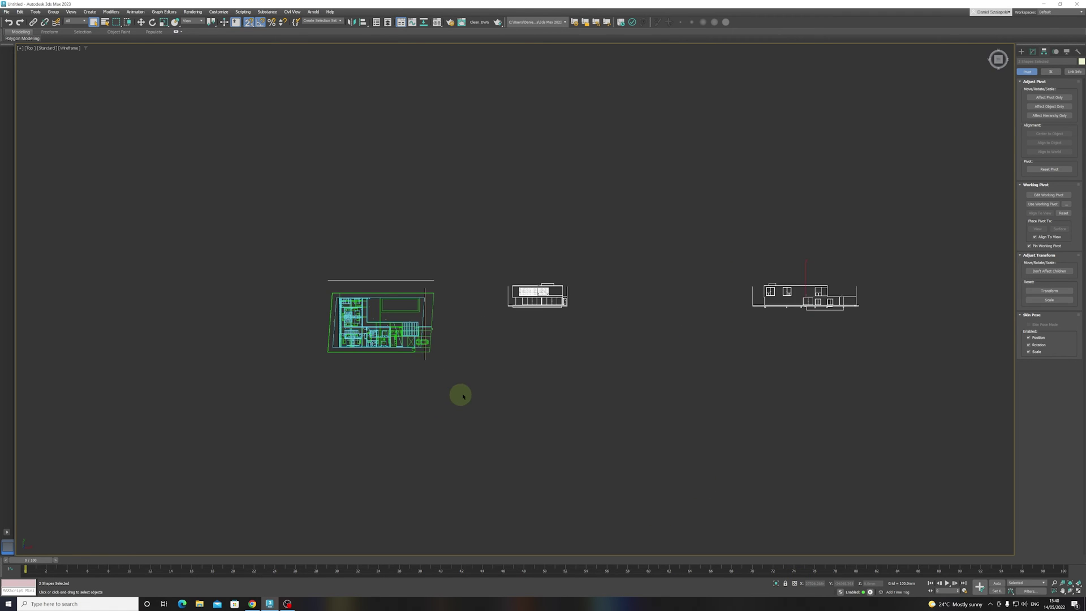
{"action": "middle_click_drag", "start_coordinate": [463, 396], "coordinate": [521, 347]}
{"action": "right_click", "coordinate": [781, 235]}
{"action": "left_click", "coordinate": [798, 237]}
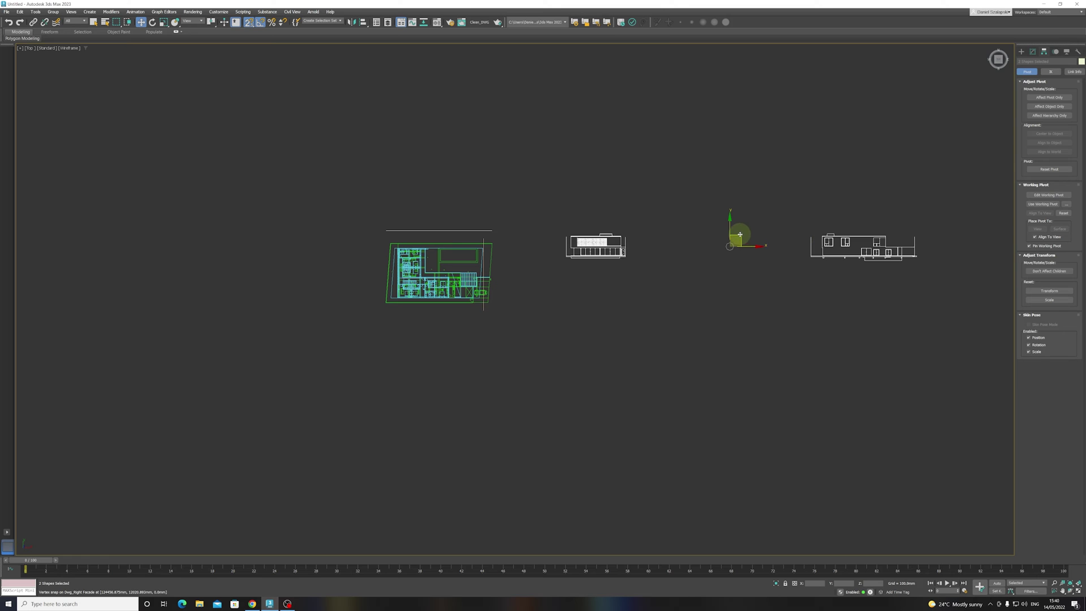
{"action": "left_click_drag", "start_coordinate": [739, 234], "coordinate": [313, 308]}
{"action": "left_click", "coordinate": [352, 359]}
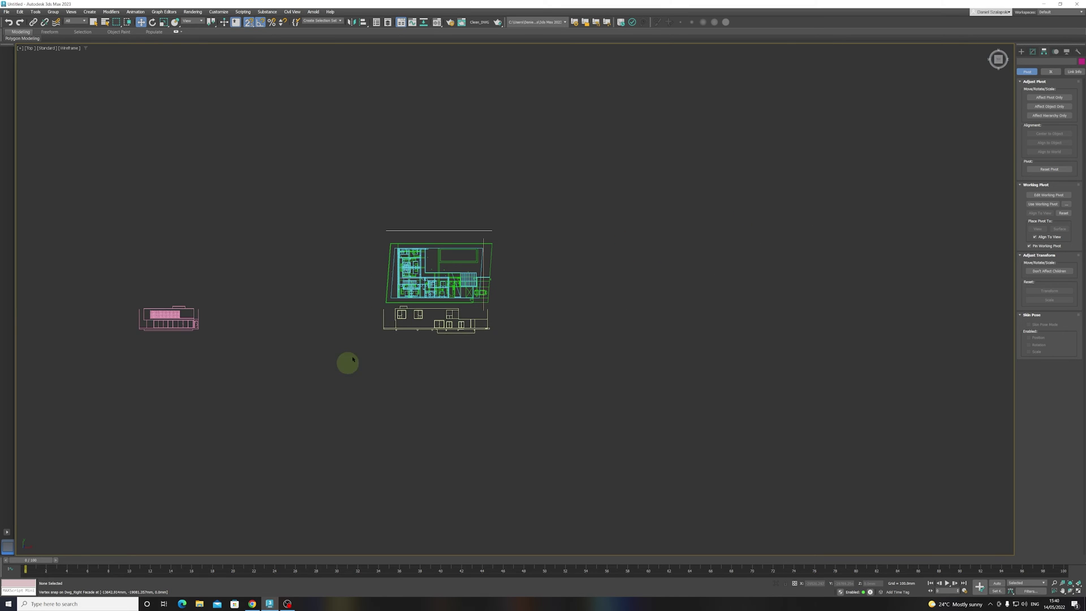
Vertex-snap the Right Facade's corner onto the floor plan's wall corner in Top view
{"action": "scroll", "coordinate": [368, 319], "scroll_direction": "up", "scroll_amount": 4}
{"action": "scroll", "coordinate": [673, 334], "scroll_direction": "up", "scroll_amount": 1}
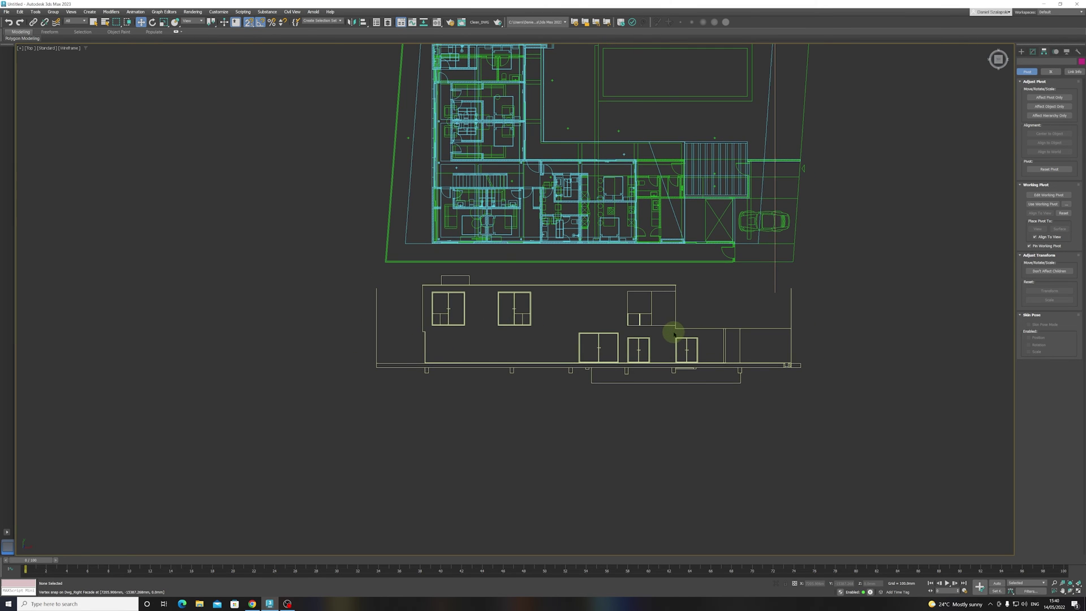
{"action": "left_click", "coordinate": [642, 318]}
{"action": "middle_click_drag", "start_coordinate": [598, 325], "coordinate": [552, 337]}
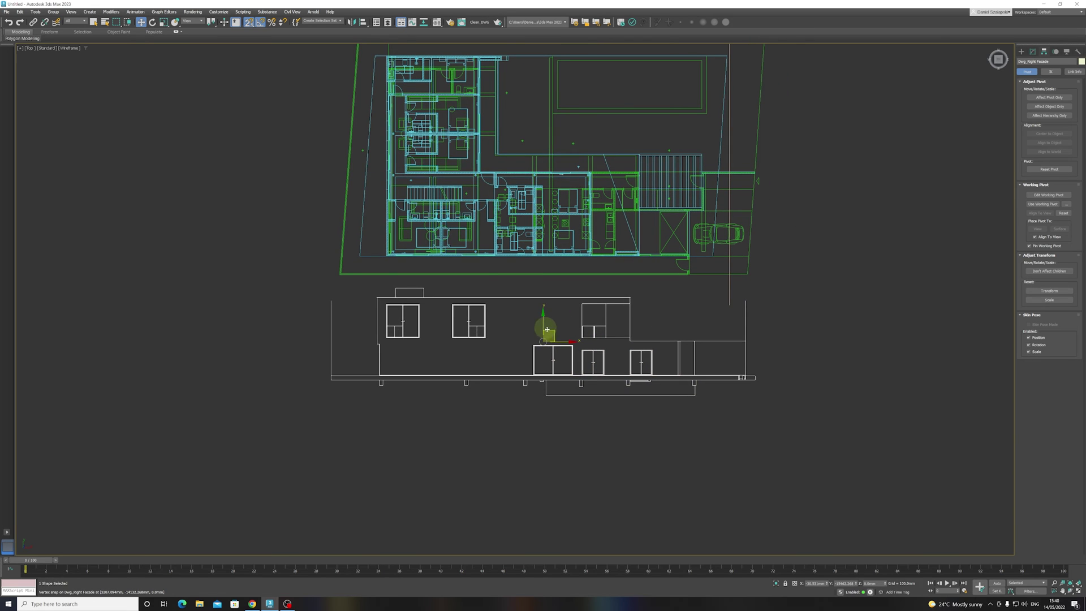
{"action": "left_click_drag", "start_coordinate": [547, 330], "coordinate": [612, 338]}
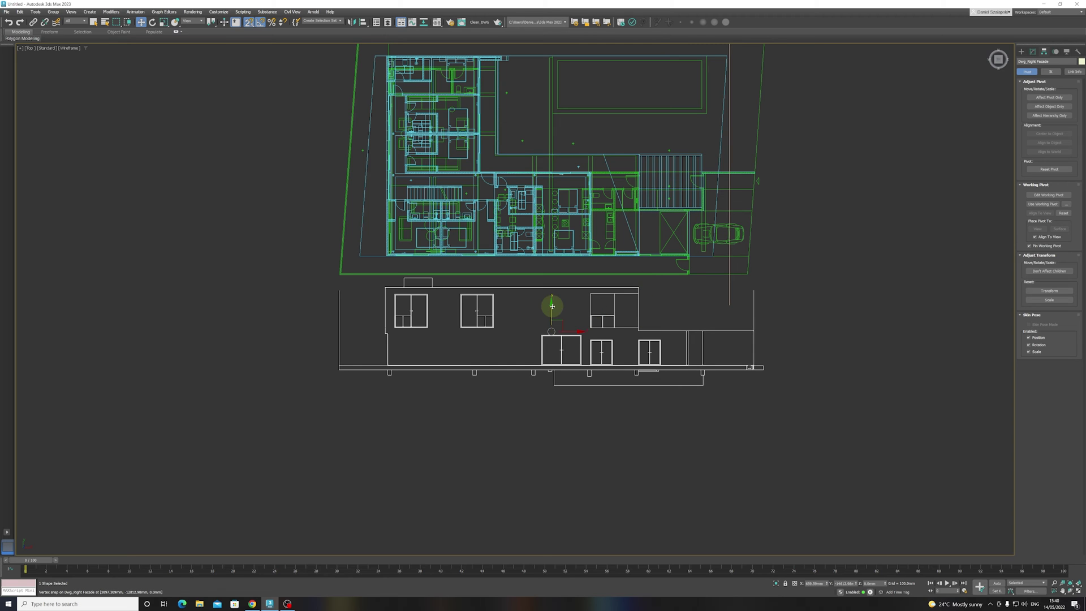
{"action": "scroll", "coordinate": [635, 295], "scroll_direction": "up", "scroll_amount": 5}
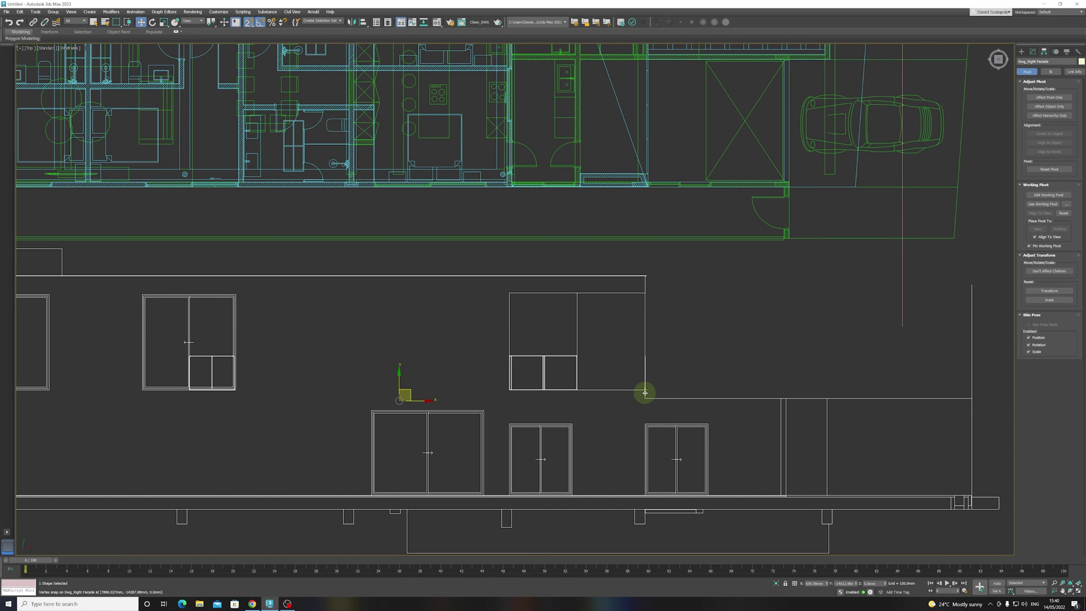
{"action": "left_click_drag", "start_coordinate": [645, 399], "coordinate": [648, 177]}
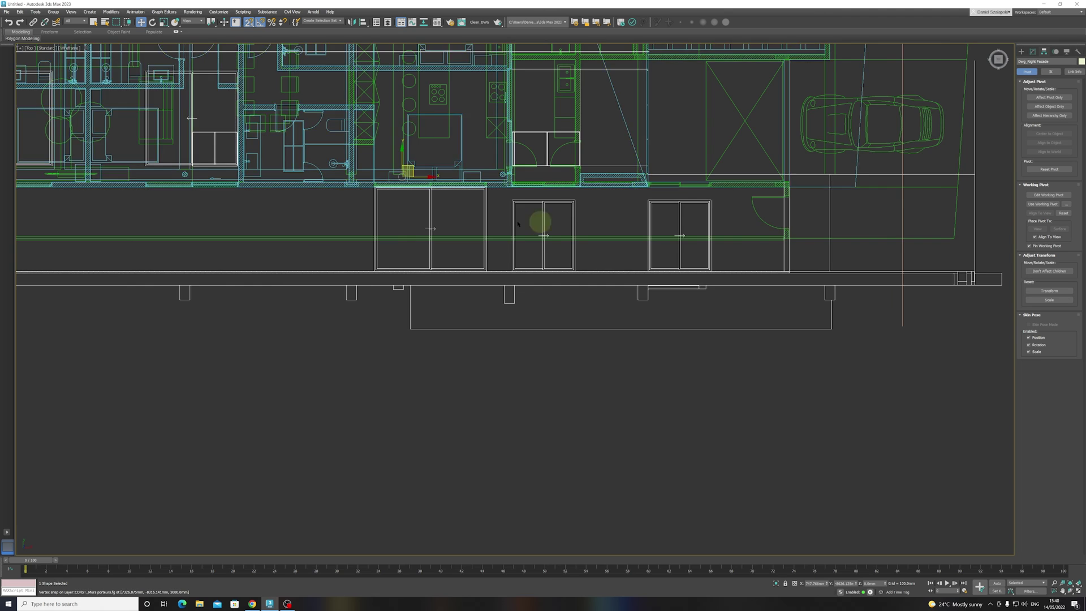
{"action": "scroll", "coordinate": [511, 222], "scroll_direction": "down", "scroll_amount": 5}
{"action": "scroll", "coordinate": [312, 219], "scroll_direction": "up", "scroll_amount": 7}
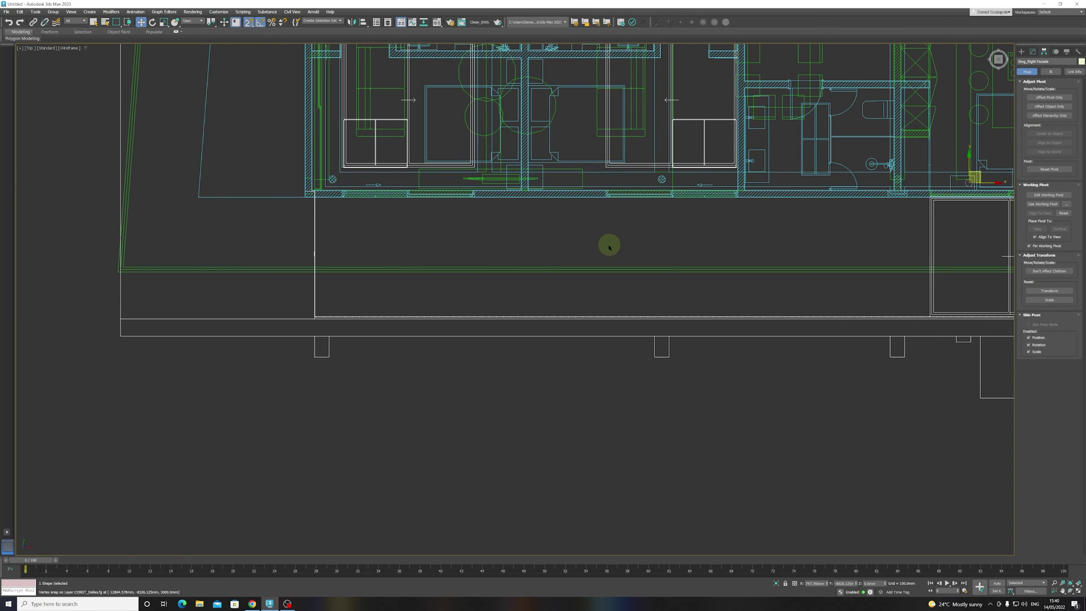
{"action": "scroll", "coordinate": [609, 245], "scroll_direction": "down", "scroll_amount": 6}
{"action": "left_click_drag", "start_coordinate": [607, 249], "coordinate": [617, 343]}
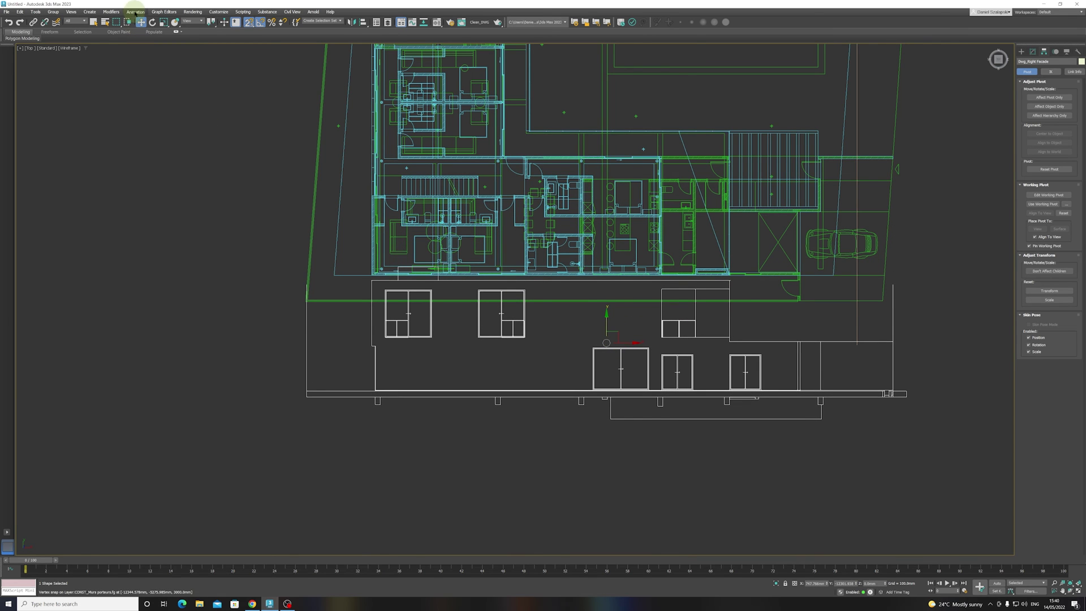
Rotate the Right Facade 90° about X so it stands upright, then view it from the front
{"action": "left_click", "coordinate": [152, 22]}
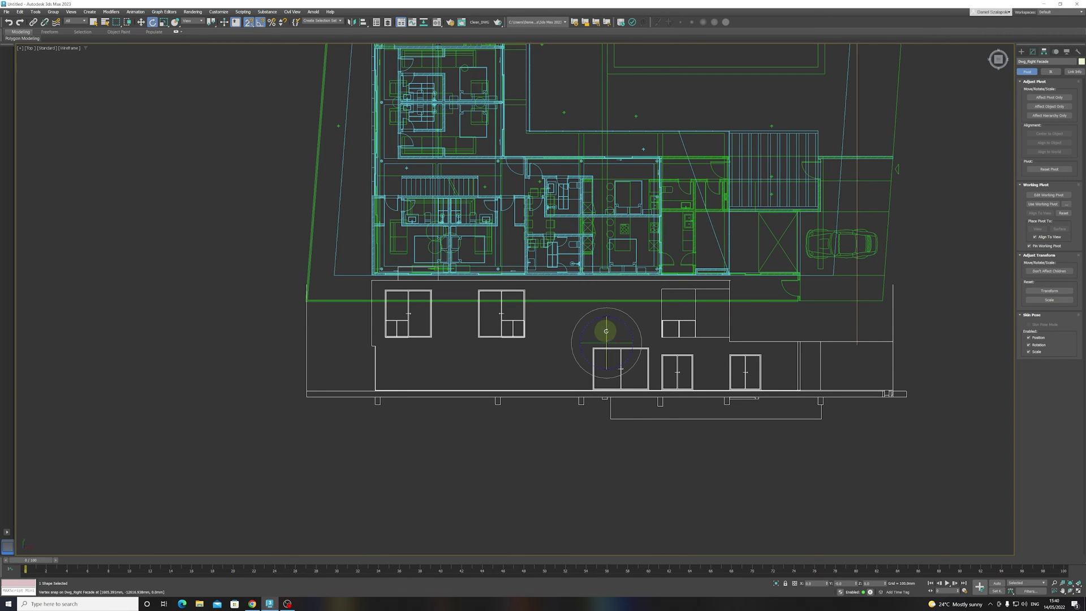
{"action": "left_click_drag", "start_coordinate": [606, 331], "coordinate": [611, 357]}
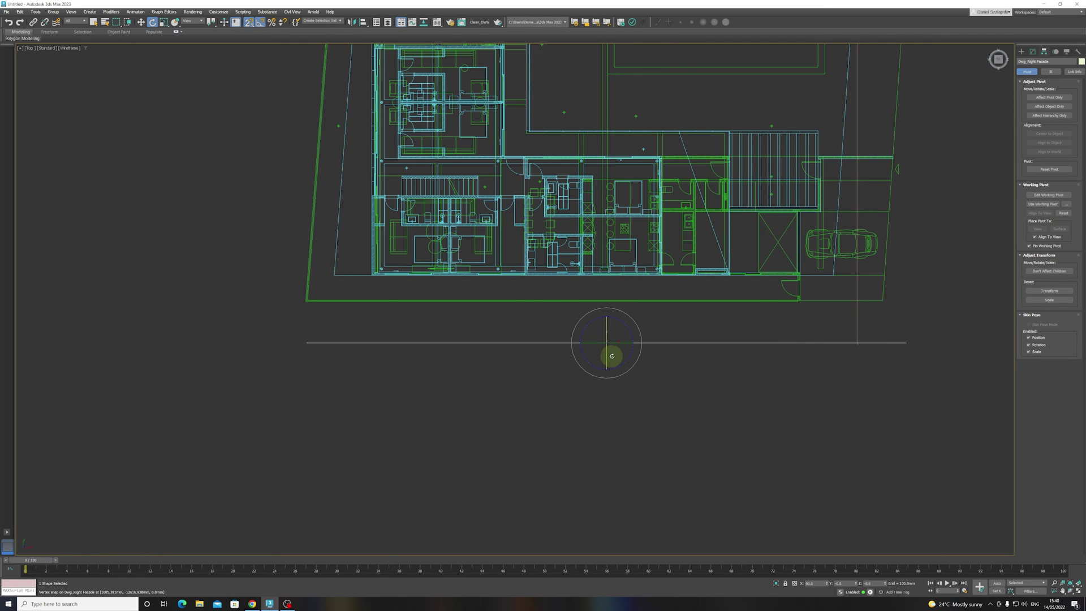
{"action": "key", "text": "f"}
Vertex-snap the Right Facade onto Shape001's corner, level with the other facade
{"action": "right_click", "coordinate": [545, 317]}
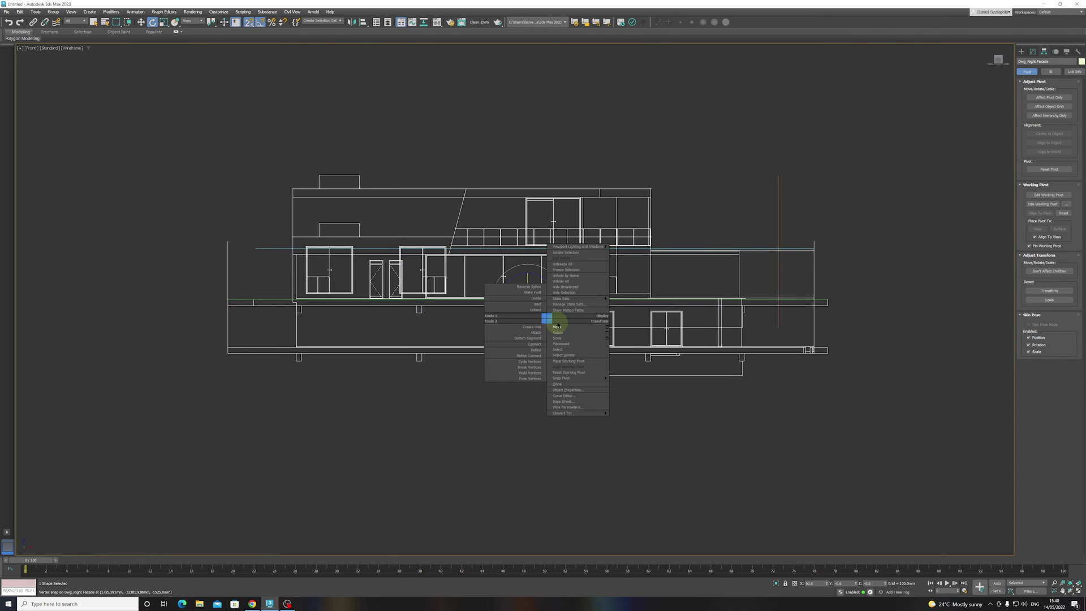
{"action": "left_click", "coordinate": [560, 326]}
{"action": "left_click_drag", "start_coordinate": [527, 299], "coordinate": [535, 227]}
{"action": "scroll", "coordinate": [667, 138], "scroll_direction": "up", "scroll_amount": 3}
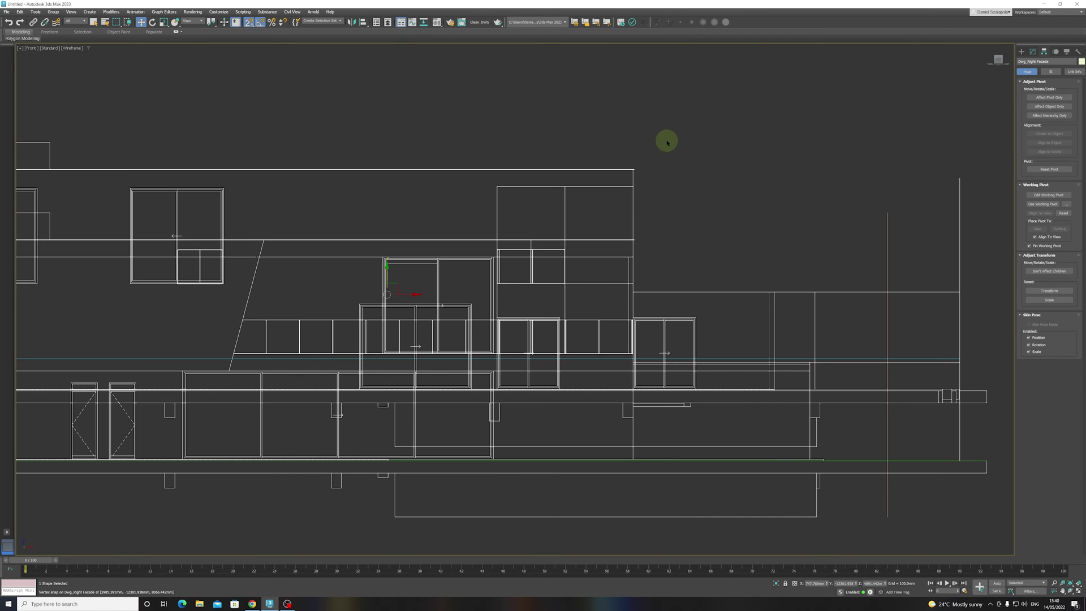
{"action": "left_click_drag", "start_coordinate": [635, 169], "coordinate": [642, 236]}
{"action": "scroll", "coordinate": [640, 237], "scroll_direction": "up", "scroll_amount": 5}
{"action": "scroll", "coordinate": [614, 258], "scroll_direction": "up", "scroll_amount": 3}
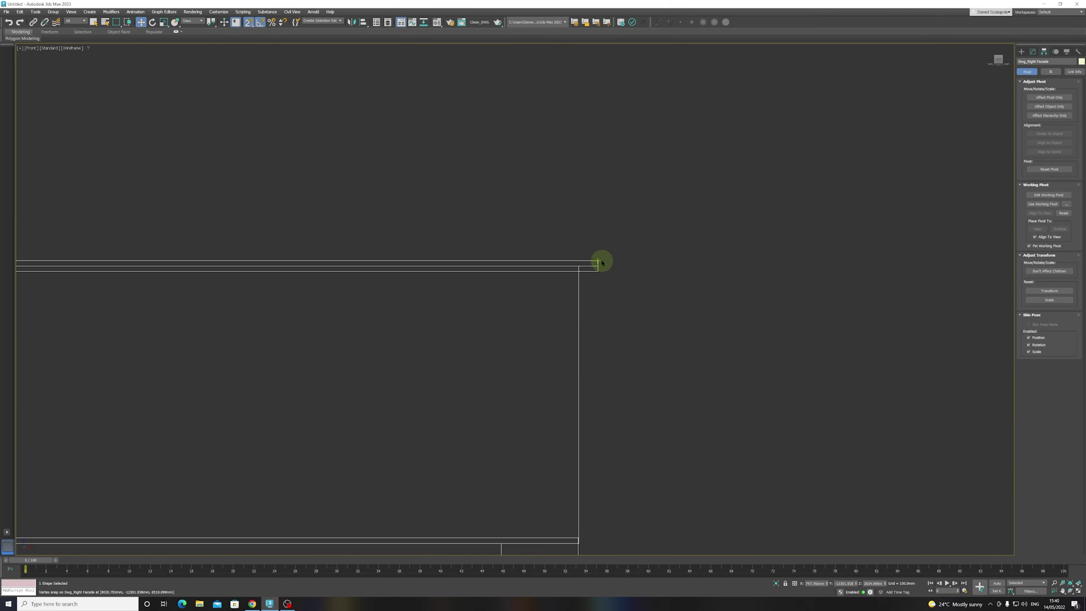
{"action": "scroll", "coordinate": [604, 277], "scroll_direction": "down", "scroll_amount": 3}
{"action": "scroll", "coordinate": [605, 280], "scroll_direction": "down", "scroll_amount": 8}
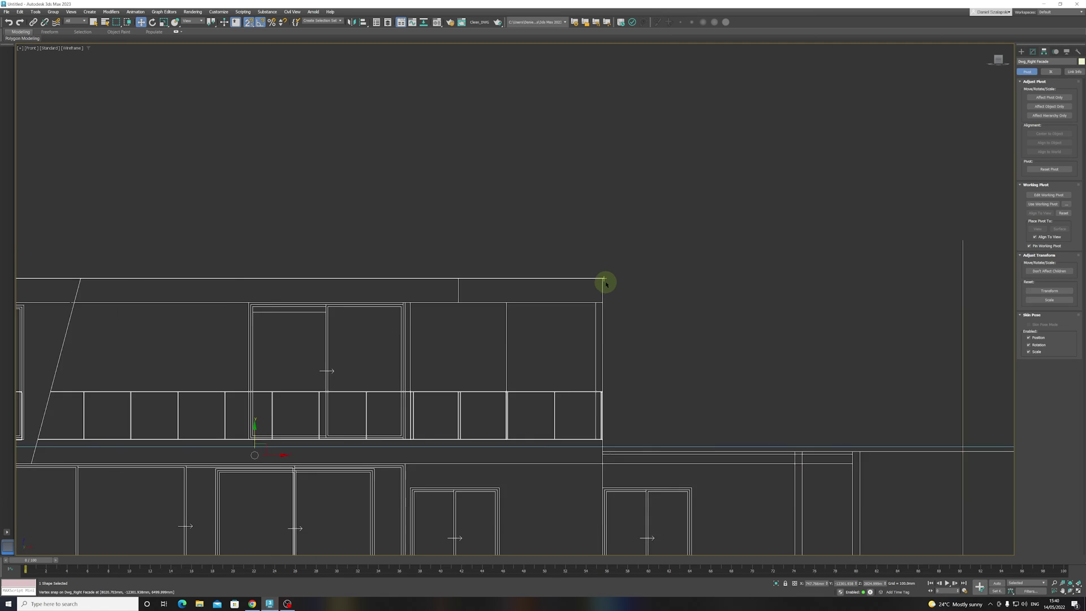
Deselect the facade and select the pink DWG_Back drawing
{"action": "middle_click_drag", "start_coordinate": [611, 315], "coordinate": [629, 304], "text": "alt"}
{"action": "scroll", "coordinate": [629, 304], "scroll_direction": "down", "scroll_amount": 2}
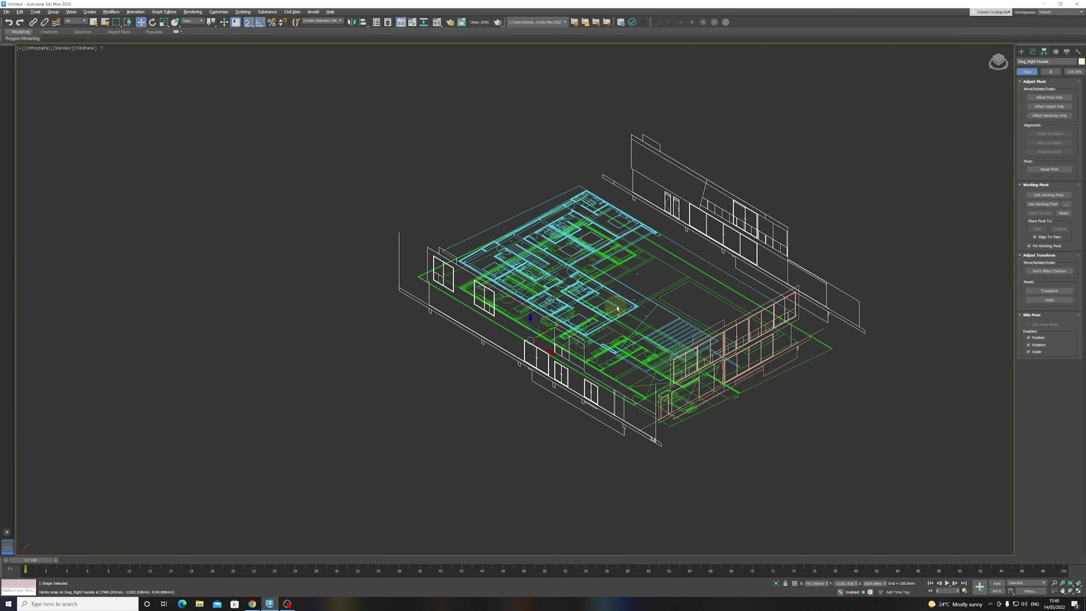
{"action": "left_click", "coordinate": [426, 429]}
{"action": "scroll", "coordinate": [388, 428], "scroll_direction": "down", "scroll_amount": 4}
{"action": "middle_click_drag", "start_coordinate": [388, 428], "coordinate": [595, 457]}
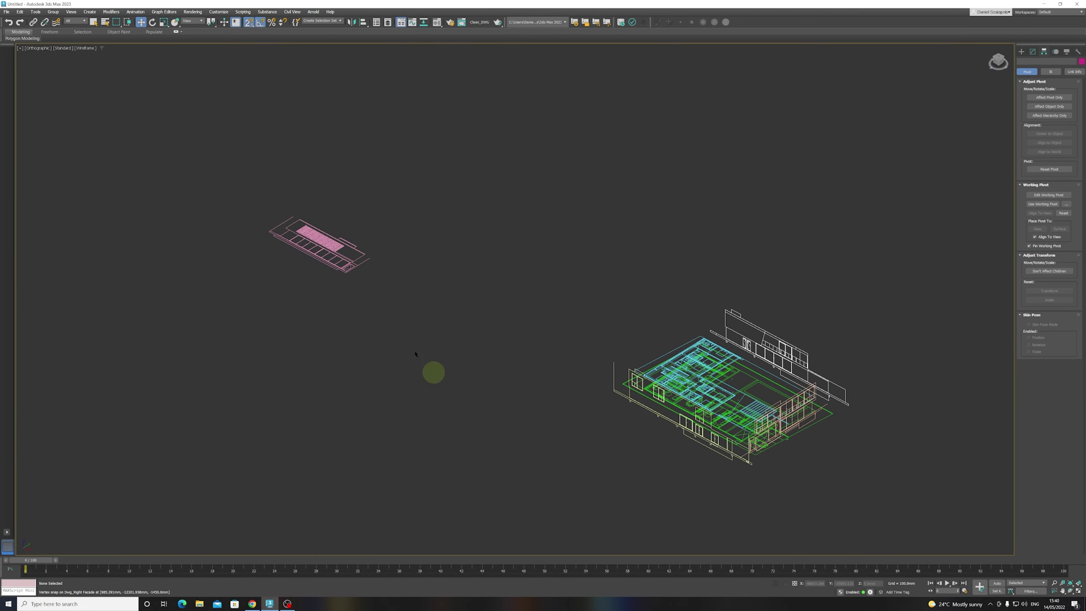
{"action": "left_click", "coordinate": [335, 251]}
In Top view, rotate DWG_Back 90° to match the floor plan's orientation
{"action": "key", "text": "t"}
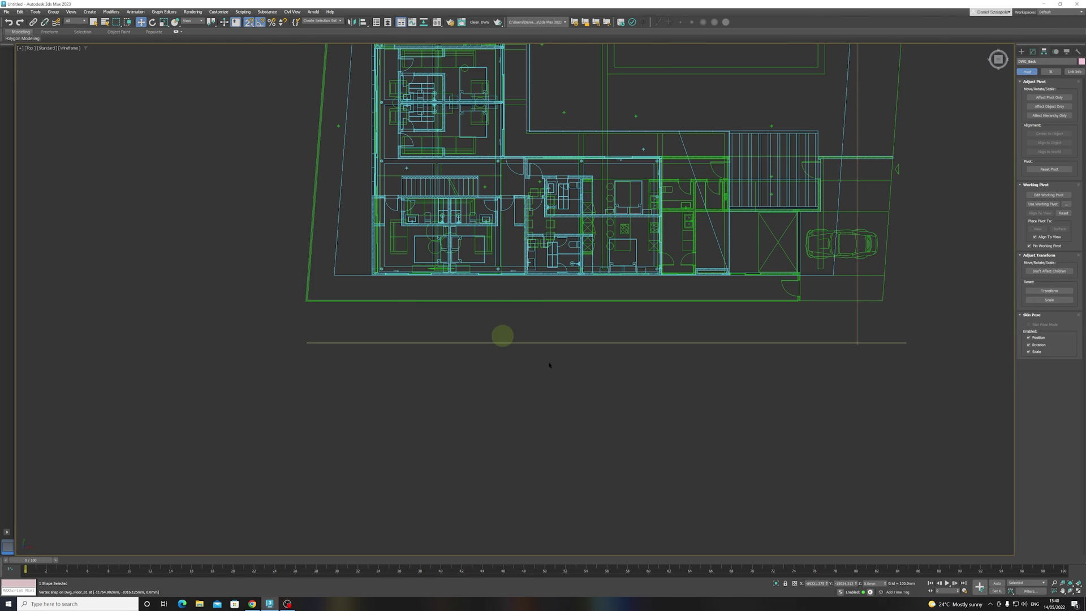
{"action": "scroll", "coordinate": [601, 413], "scroll_direction": "down", "scroll_amount": 5}
{"action": "middle_click_drag", "start_coordinate": [232, 371], "coordinate": [469, 361]}
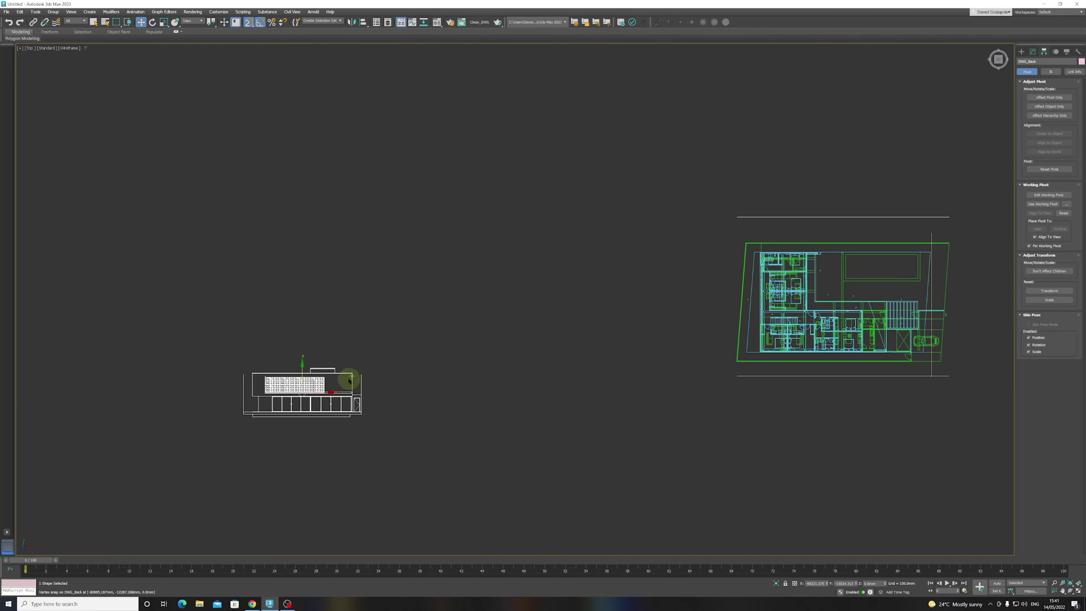
{"action": "left_click", "coordinate": [152, 21]}
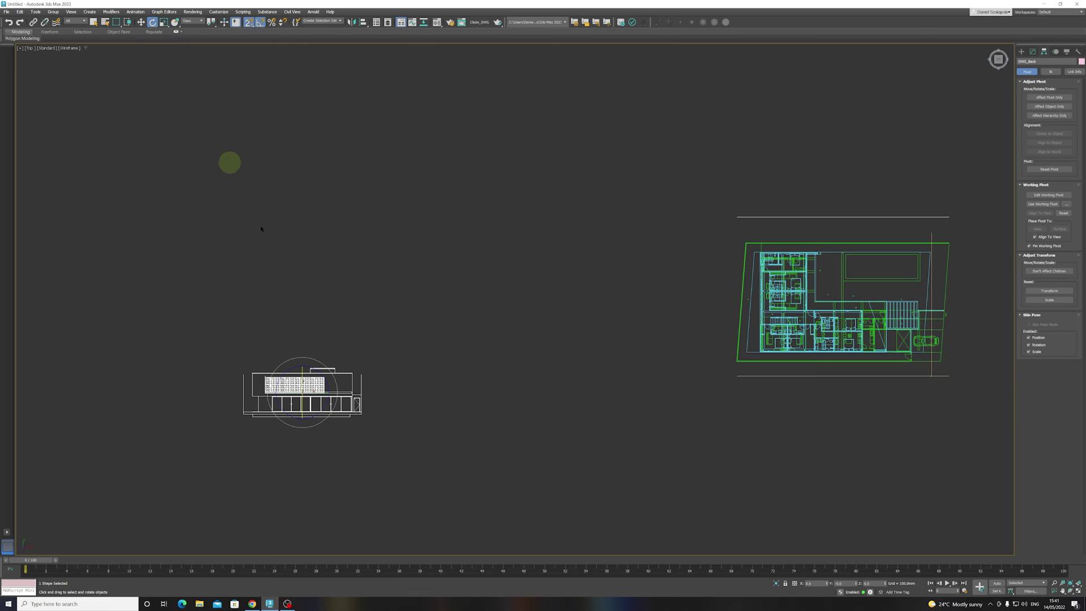
{"action": "left_click_drag", "start_coordinate": [321, 411], "coordinate": [291, 425]}
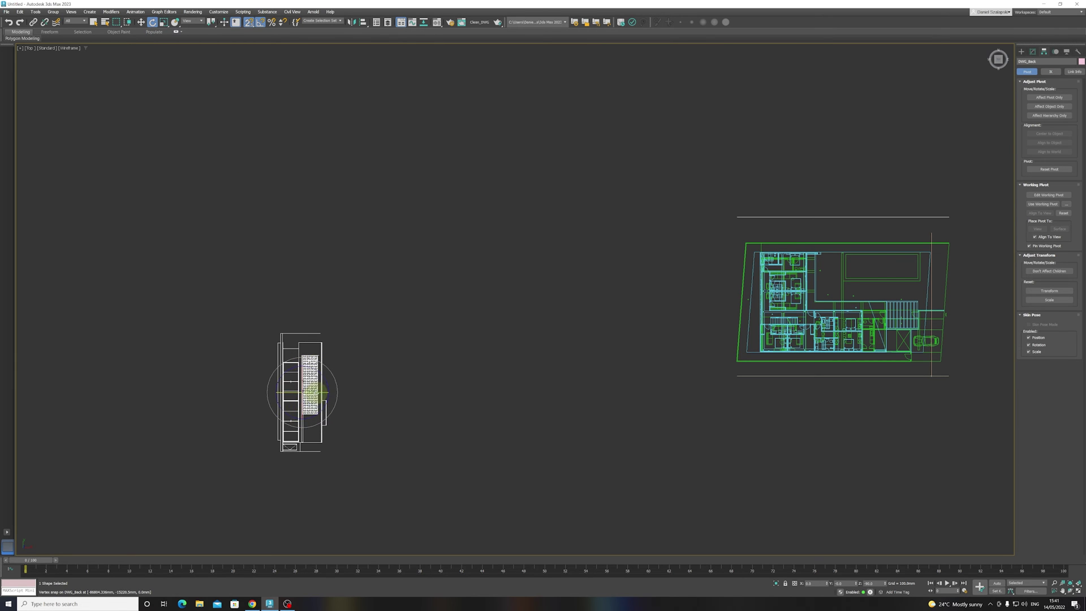
{"action": "left_click_drag", "start_coordinate": [317, 391], "coordinate": [710, 318]}
Move DWG_Back toward the floor plan's left side and adjust its rotation
{"action": "right_click", "coordinate": [294, 396]}
{"action": "left_click", "coordinate": [303, 400]}
{"action": "middle_click_drag", "start_coordinate": [710, 318], "coordinate": [511, 312]}
{"action": "scroll", "coordinate": [511, 312], "scroll_direction": "up", "scroll_amount": 3}
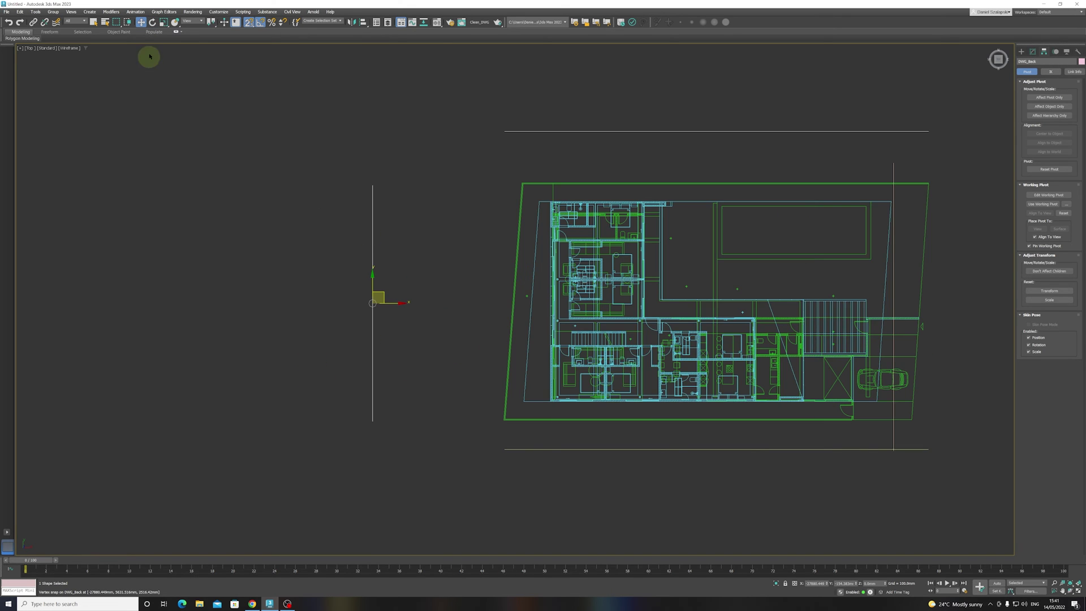
{"action": "left_click", "coordinate": [153, 23]}
{"action": "left_click_drag", "start_coordinate": [383, 302], "coordinate": [504, 307]}
Snap DWG_Back's corner to the plan's corner and shift it left of the plan
{"action": "key", "text": "w"}
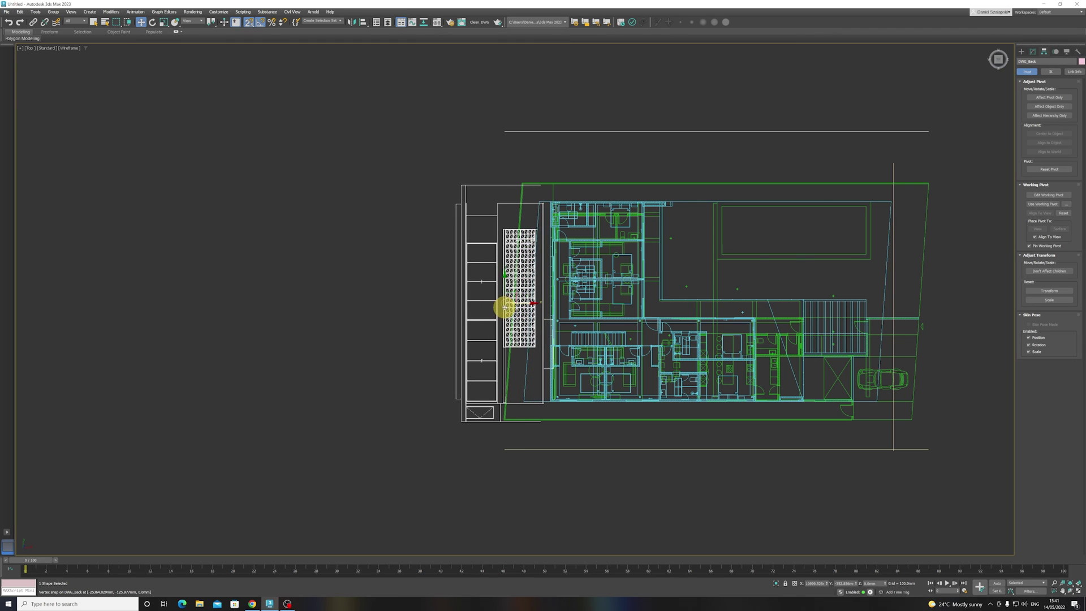
{"action": "scroll", "coordinate": [497, 254], "scroll_direction": "up", "scroll_amount": 2}
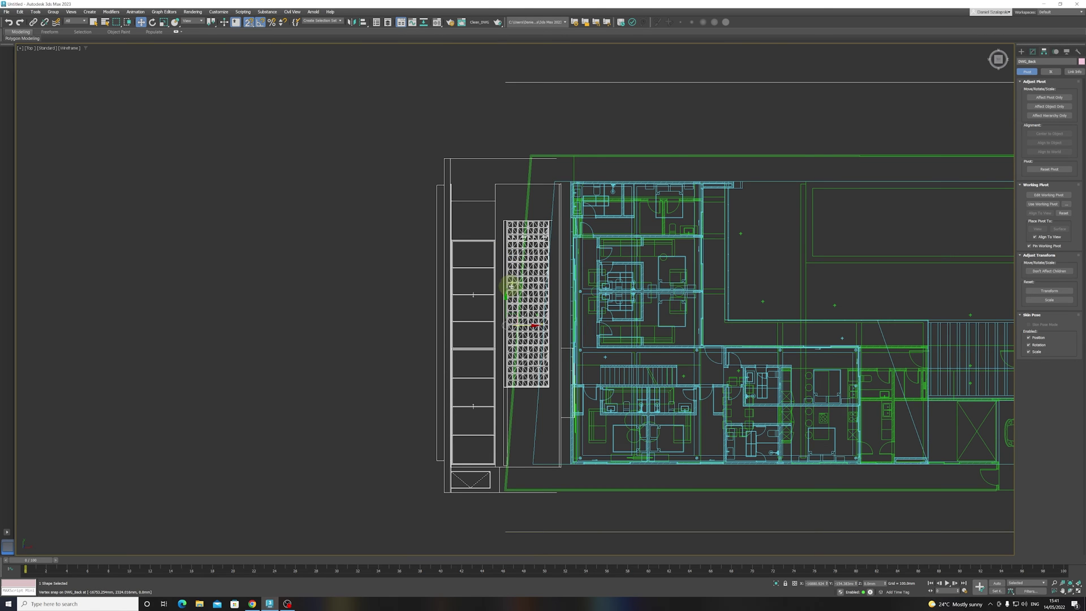
{"action": "left_click_drag", "start_coordinate": [515, 316], "coordinate": [498, 311]}
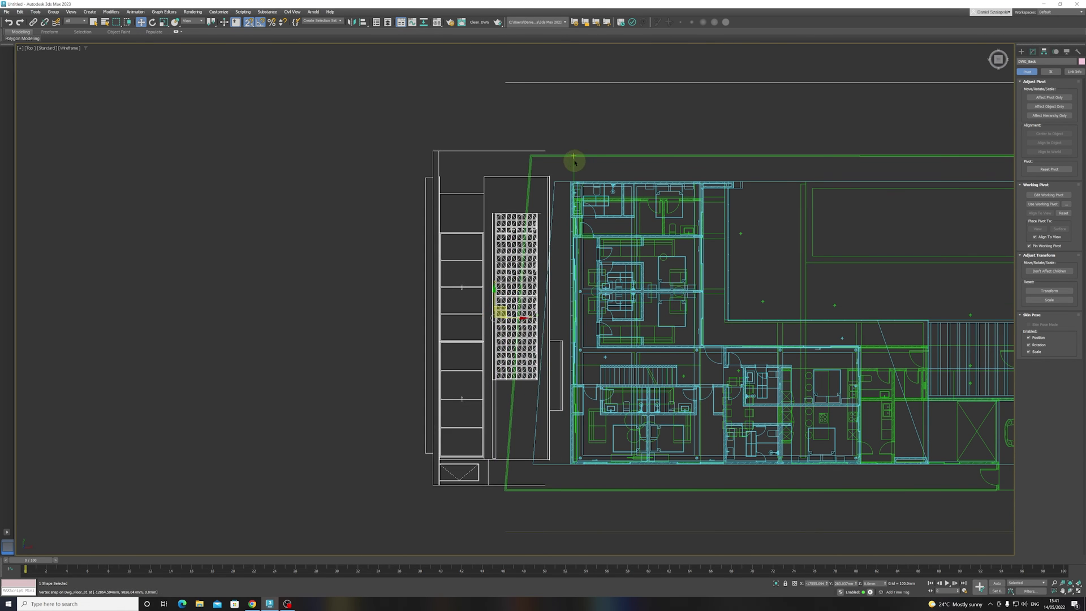
{"action": "scroll", "coordinate": [575, 163], "scroll_direction": "up", "scroll_amount": 5}
{"action": "left_click_drag", "start_coordinate": [330, 204], "coordinate": [519, 216]}
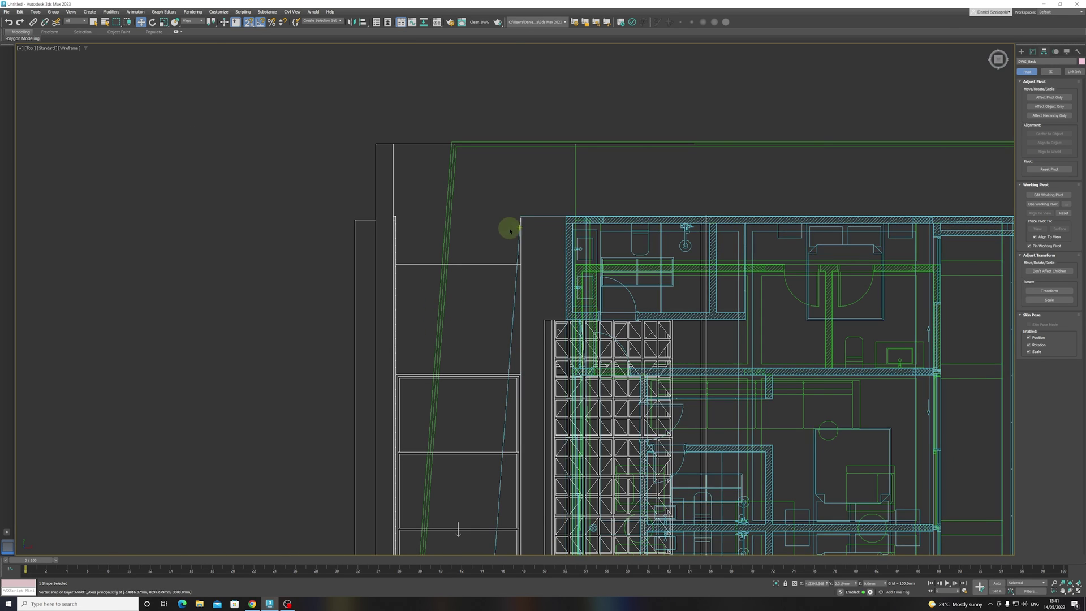
{"action": "scroll", "coordinate": [510, 231], "scroll_direction": "down", "scroll_amount": 4}
{"action": "middle_click_drag", "start_coordinate": [549, 346], "coordinate": [617, 254]}
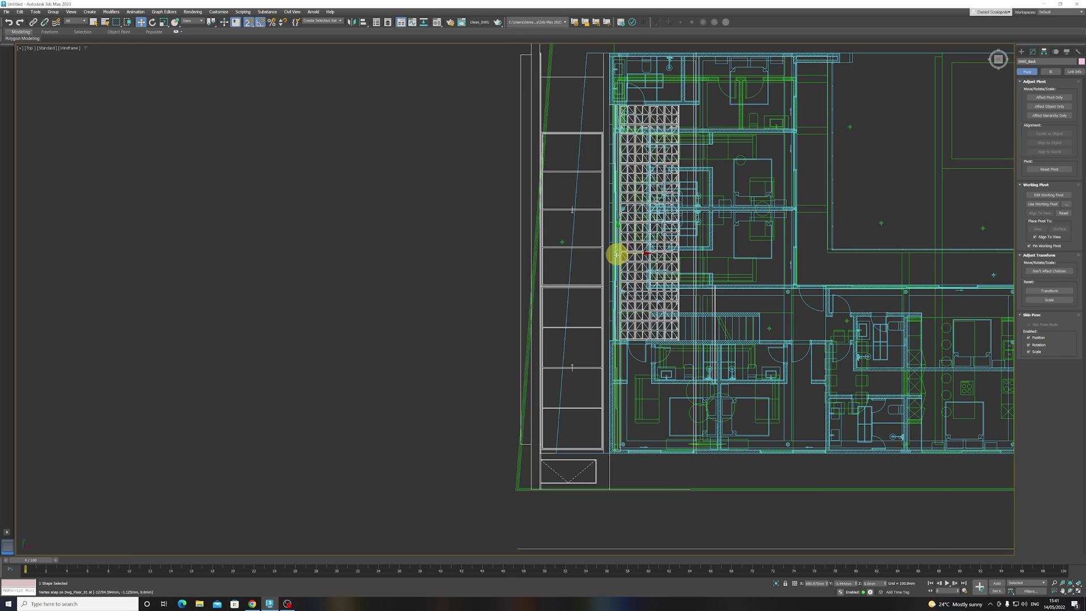
{"action": "left_click_drag", "start_coordinate": [617, 255], "coordinate": [539, 257]}
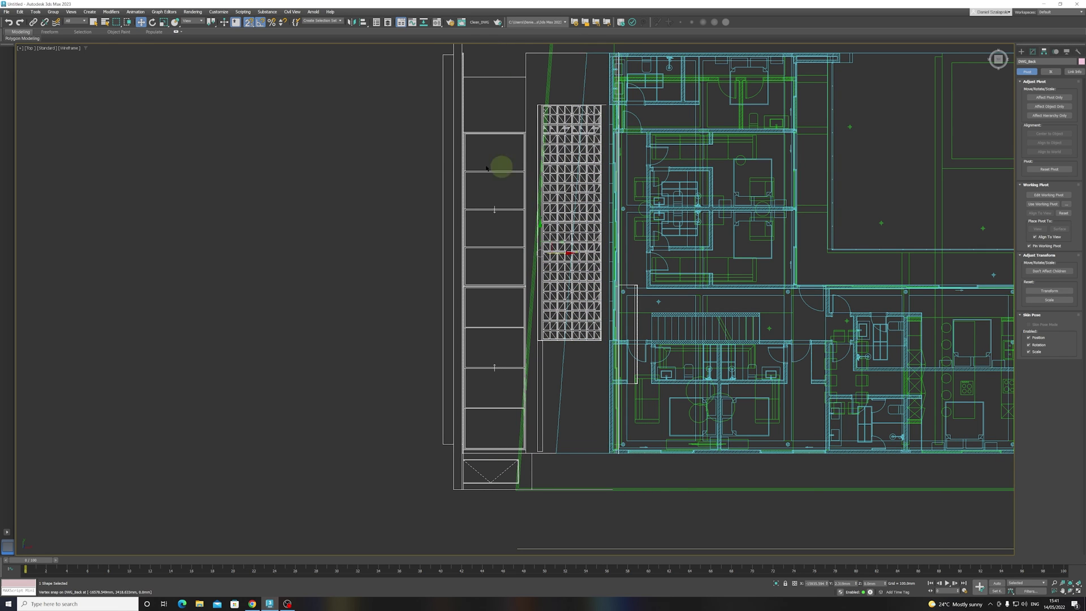
Turn the drawing edge-on and snap it to the plan's lower-left corner
{"action": "left_click", "coordinate": [152, 23]}
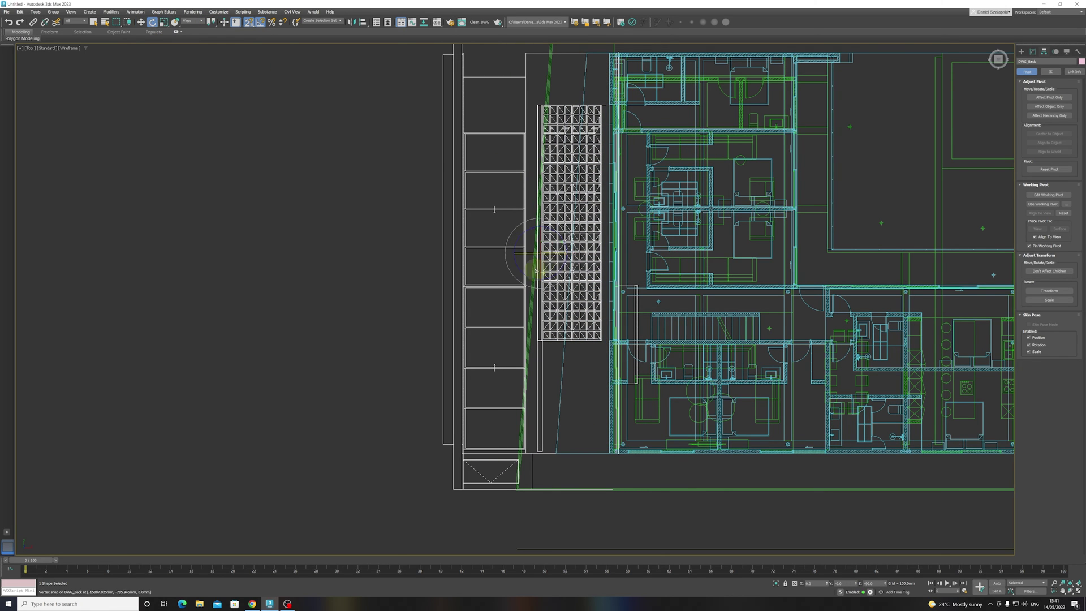
{"action": "left_click_drag", "start_coordinate": [555, 255], "coordinate": [530, 258]}
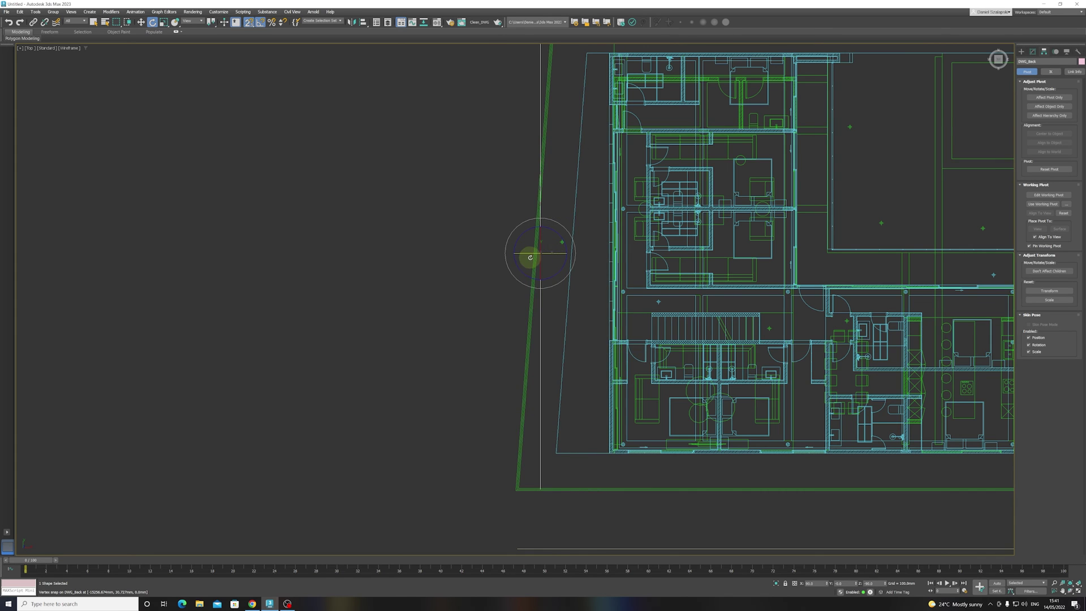
{"action": "scroll", "coordinate": [530, 257], "scroll_direction": "down", "scroll_amount": 5}
{"action": "right_click", "coordinate": [494, 258]}
{"action": "left_click", "coordinate": [498, 261]}
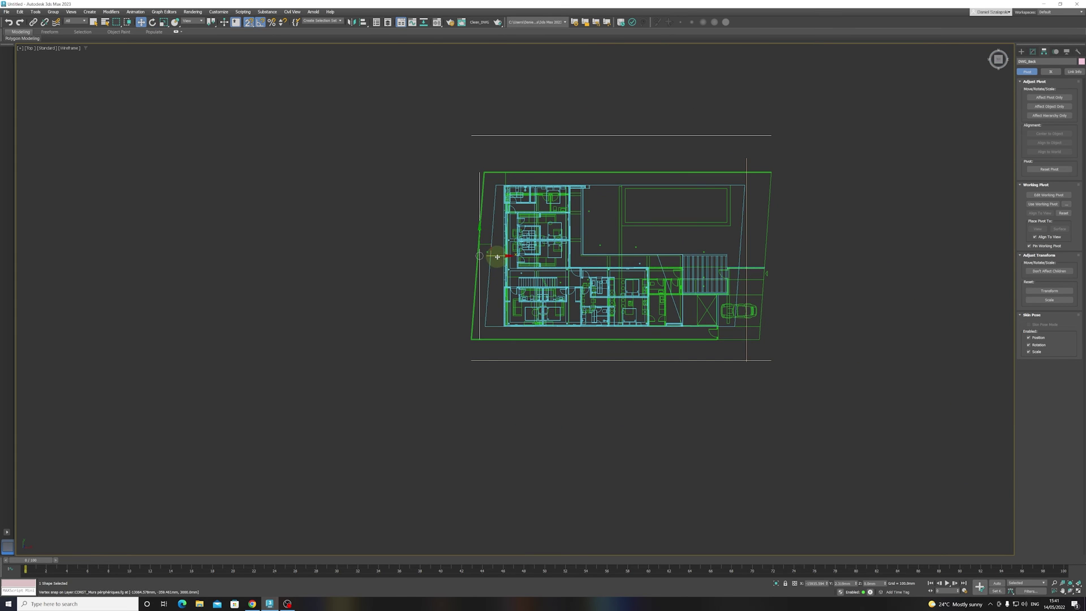
{"action": "left_click_drag", "start_coordinate": [497, 257], "coordinate": [465, 342]}
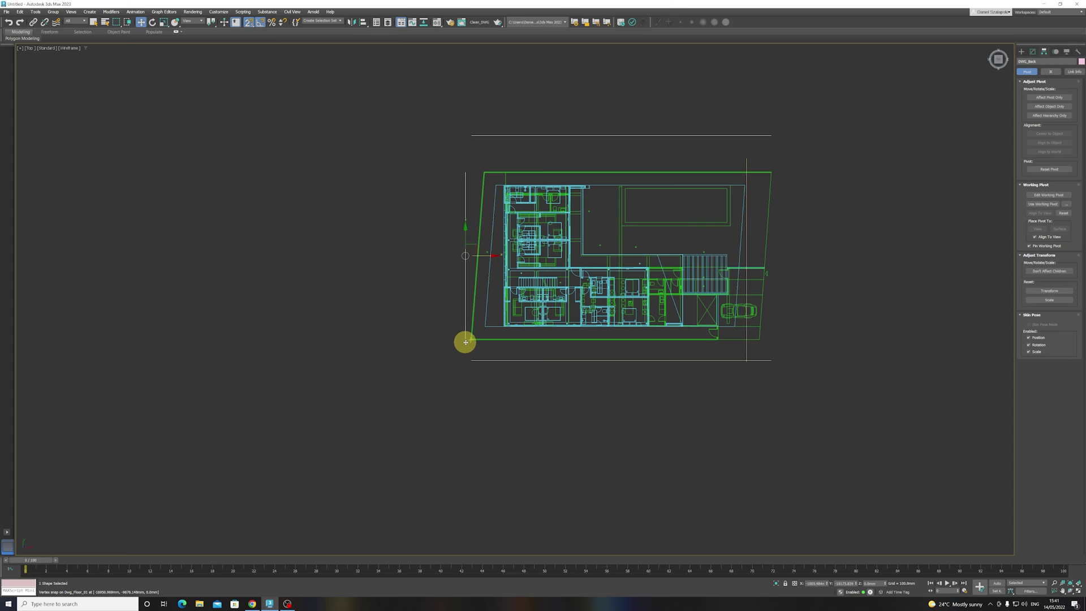
{"action": "middle_click_drag", "start_coordinate": [424, 303], "coordinate": [470, 258], "text": "alt"}
Check the elevations in Front view and clear the selection
{"action": "key", "text": "f"}
{"action": "scroll", "coordinate": [549, 409], "scroll_direction": "down", "scroll_amount": 4}
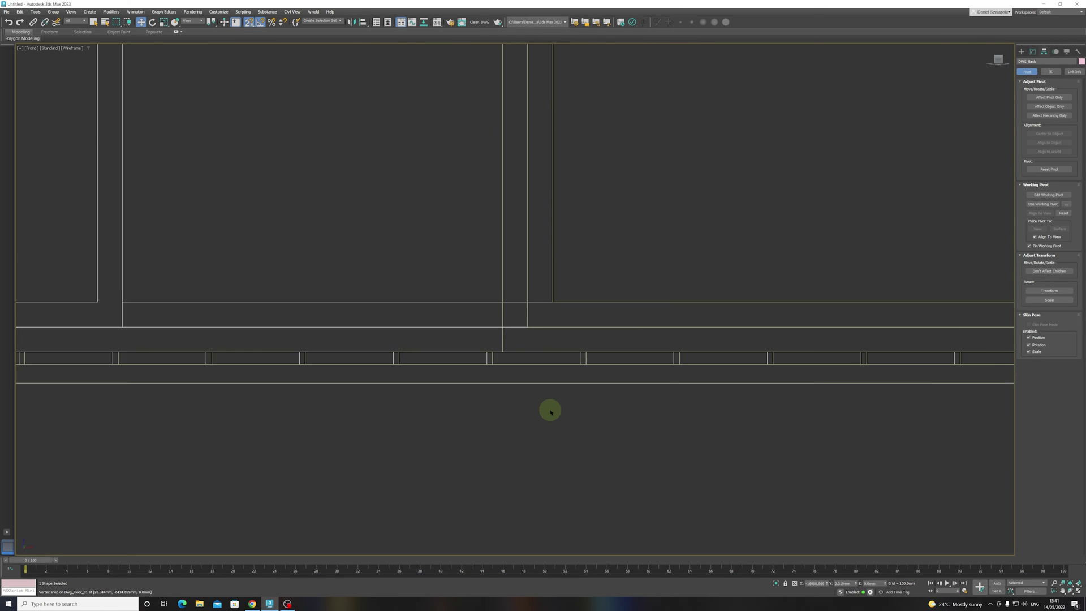
{"action": "scroll", "coordinate": [548, 412], "scroll_direction": "down", "scroll_amount": 5}
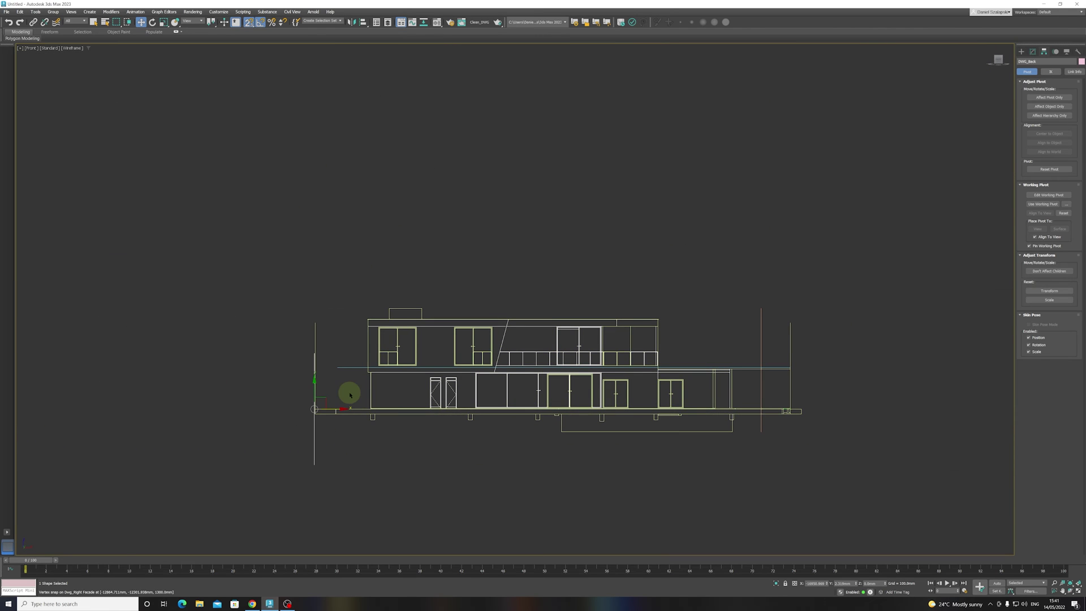
{"action": "scroll", "coordinate": [308, 340], "scroll_direction": "up", "scroll_amount": 3}
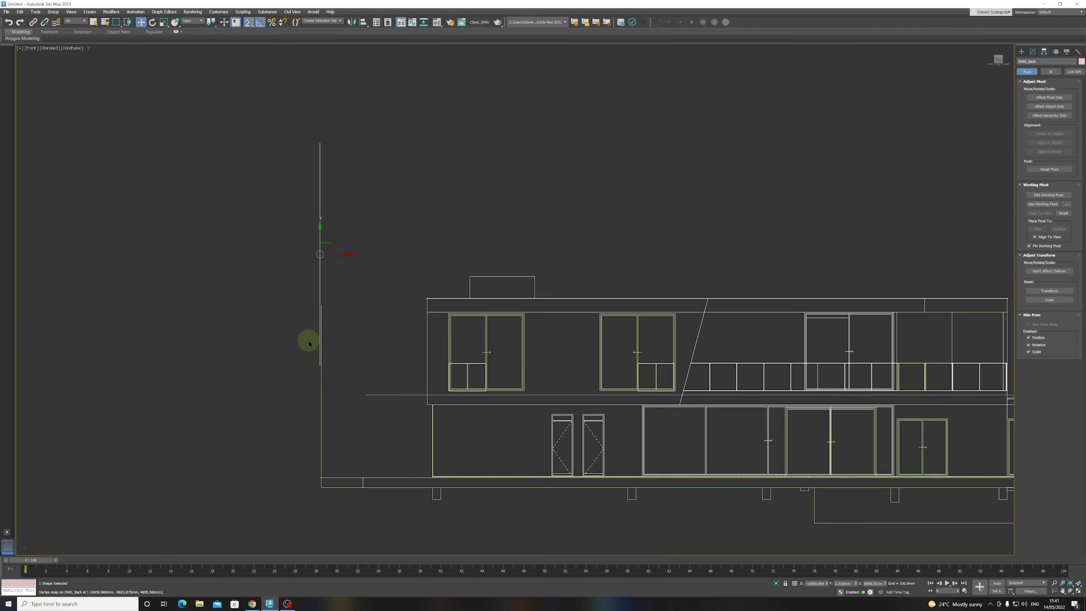
{"action": "left_click", "coordinate": [318, 375]}
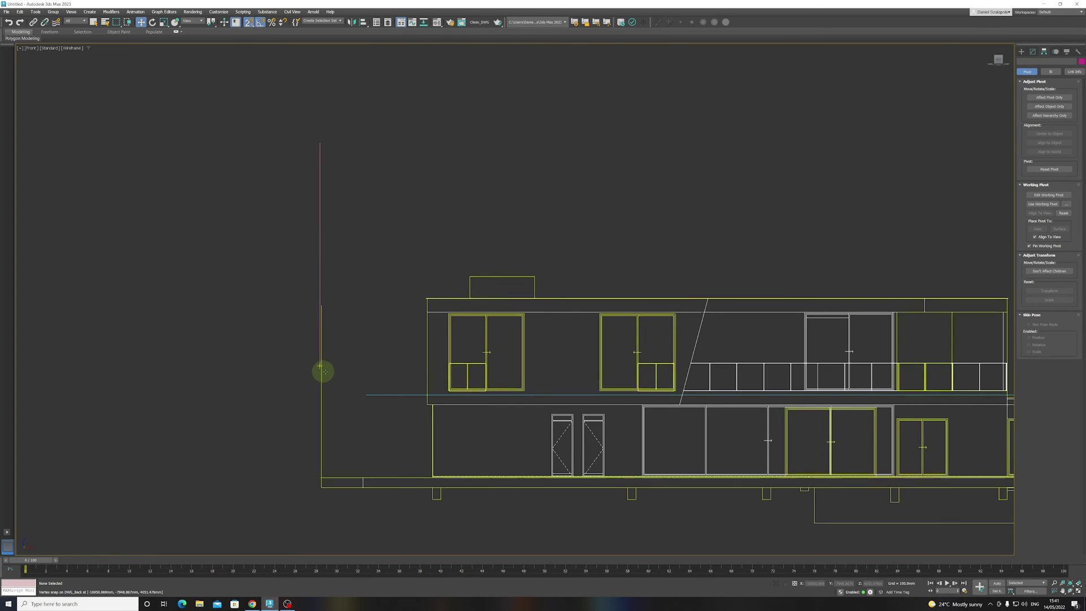
In Left view, vertex-snap DWG_Back down level with DWG_Front_Facade
{"action": "key", "text": "l"}
{"action": "scroll", "coordinate": [375, 369], "scroll_direction": "down", "scroll_amount": 4}
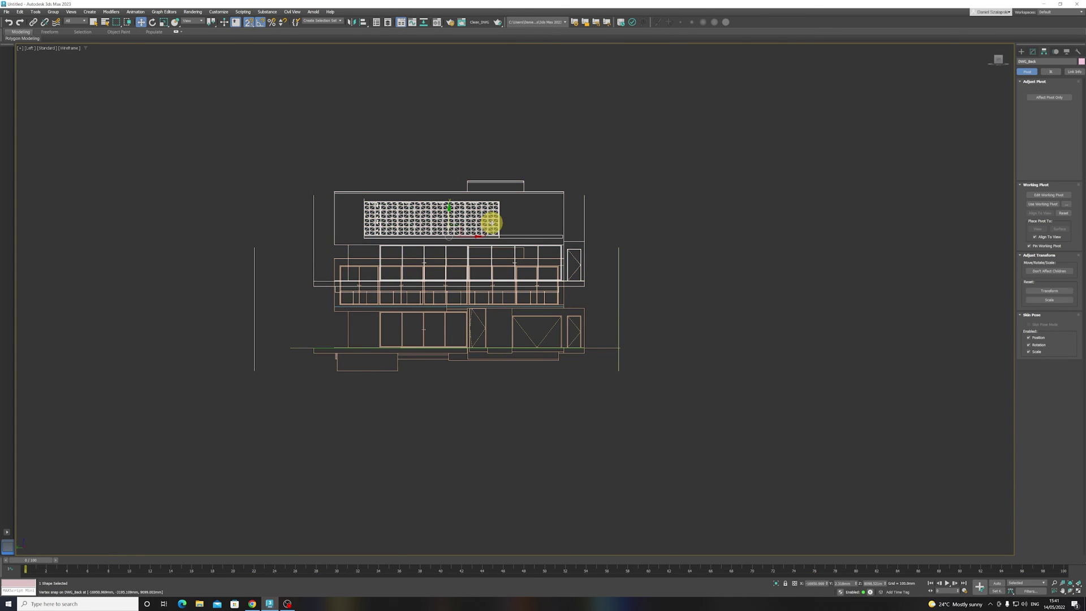
{"action": "left_click", "coordinate": [455, 217]}
{"action": "left_click_drag", "start_coordinate": [448, 216], "coordinate": [315, 396]}
{"action": "scroll", "coordinate": [318, 228], "scroll_direction": "up", "scroll_amount": 2}
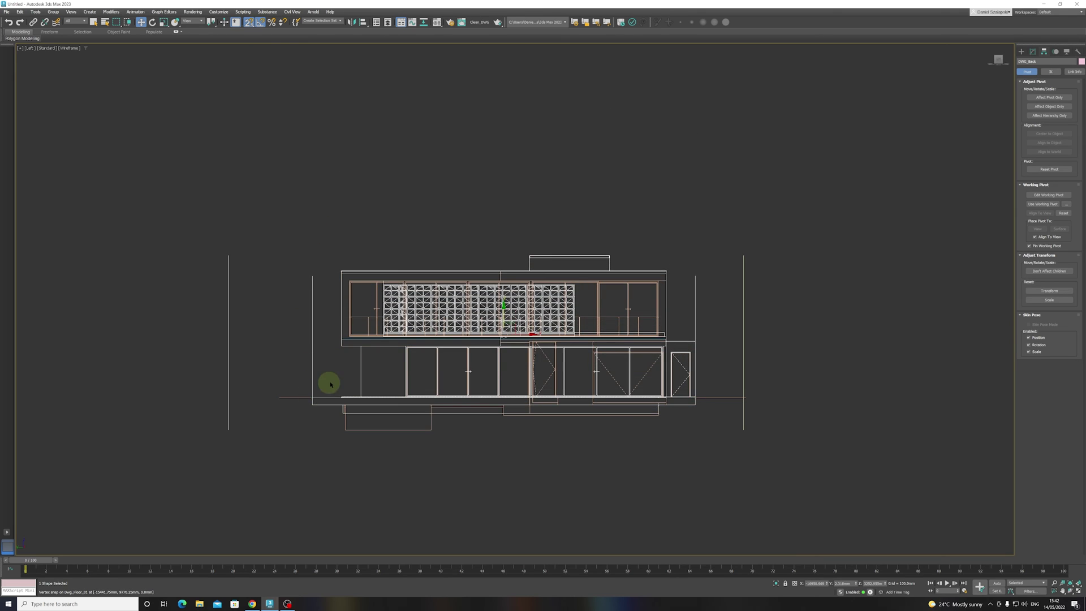
{"action": "scroll", "coordinate": [330, 384], "scroll_direction": "down", "scroll_amount": 3}
{"action": "middle_click_drag", "start_coordinate": [331, 384], "coordinate": [622, 487], "text": "alt"}
{"action": "left_click", "coordinate": [630, 491]}
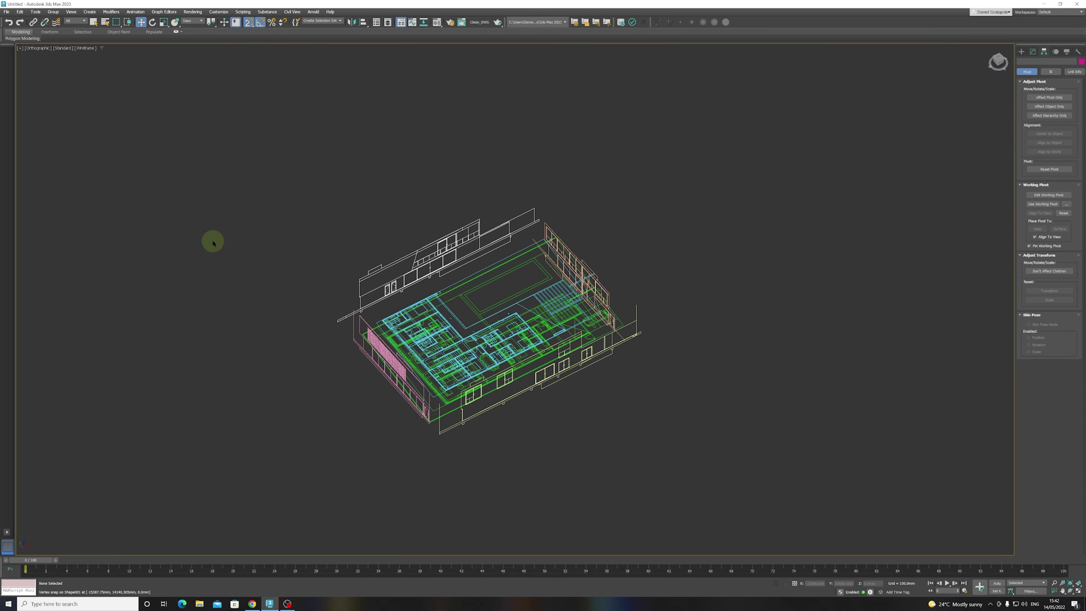
Start a File > Import of a DWG file, then cancel without importing
{"action": "left_click", "coordinate": [6, 12]}
{"action": "mouse_move", "coordinate": [34, 107]}
{"action": "left_click", "coordinate": [96, 106]}
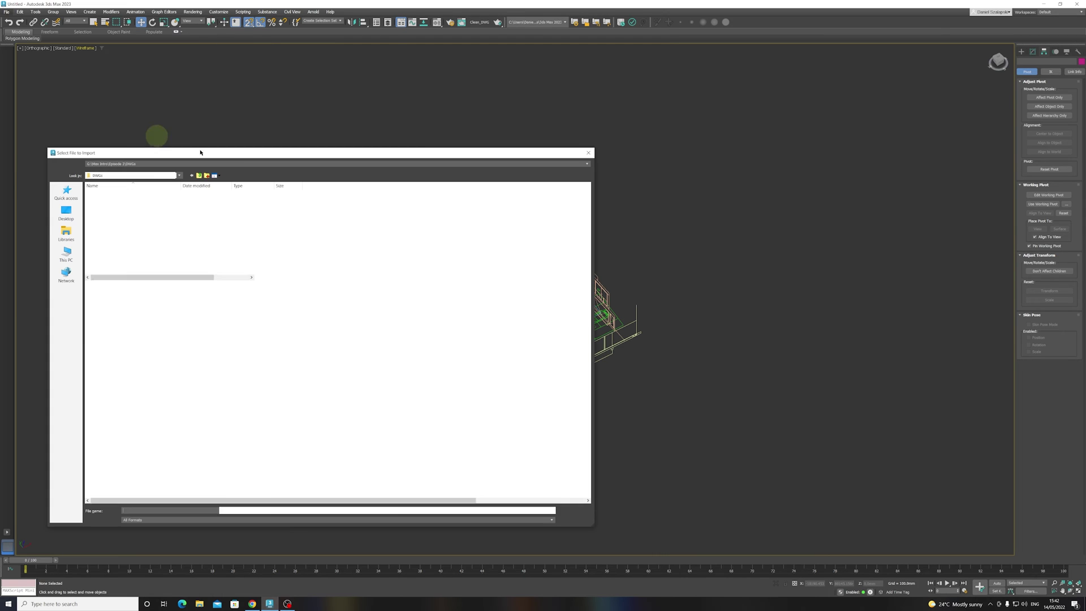
{"action": "left_click", "coordinate": [146, 200]}
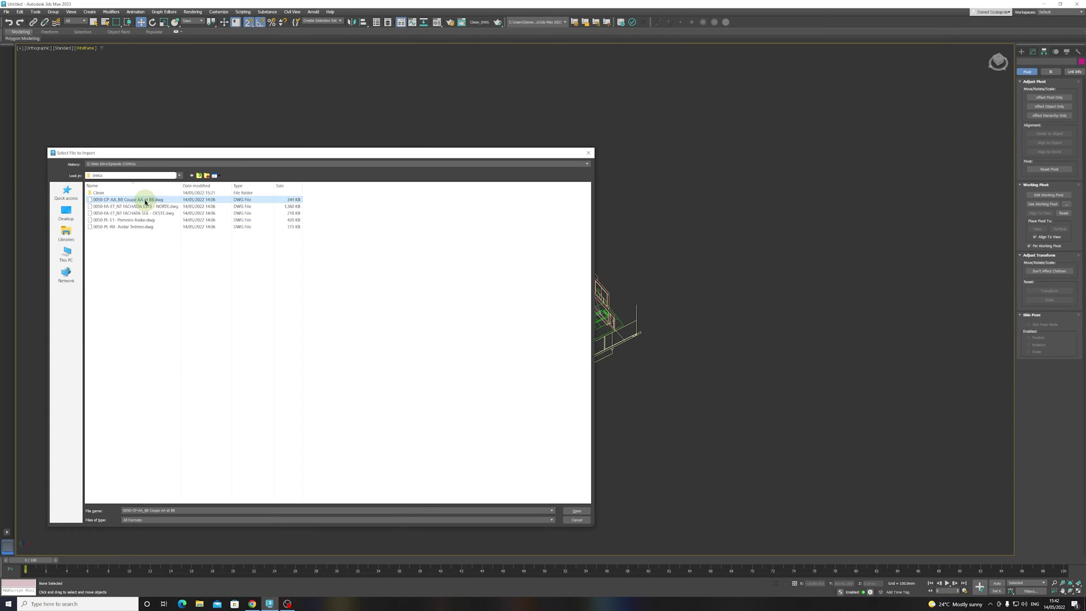
{"action": "left_click", "coordinate": [569, 149]}
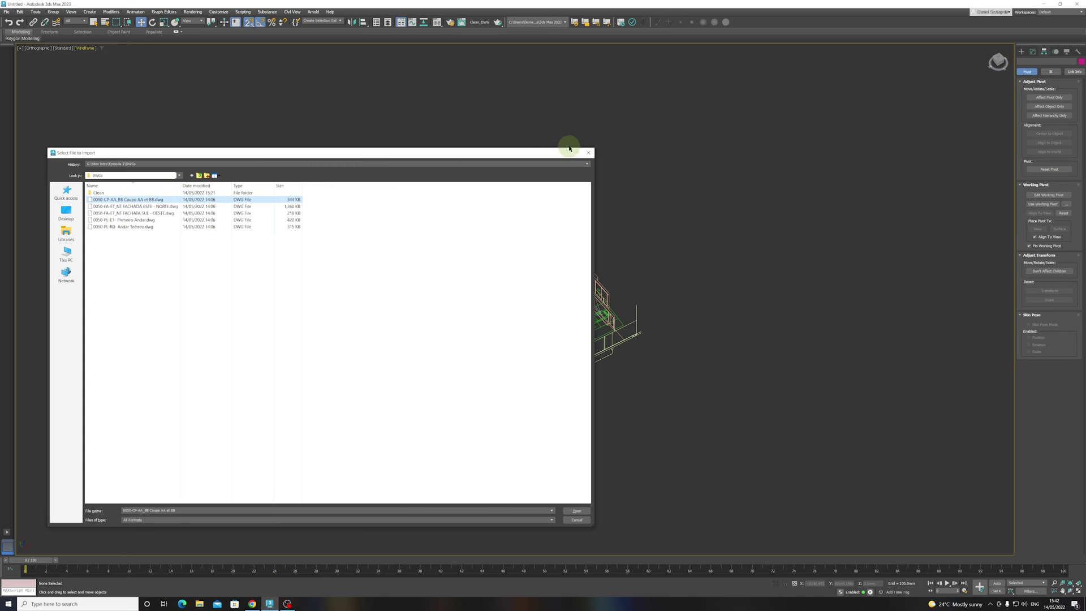
Merge DWG_Section1 and DWG_Section 2 from DWG_Setion 1_2.max, then select DWG_Section 2
{"action": "left_click", "coordinate": [6, 11]}
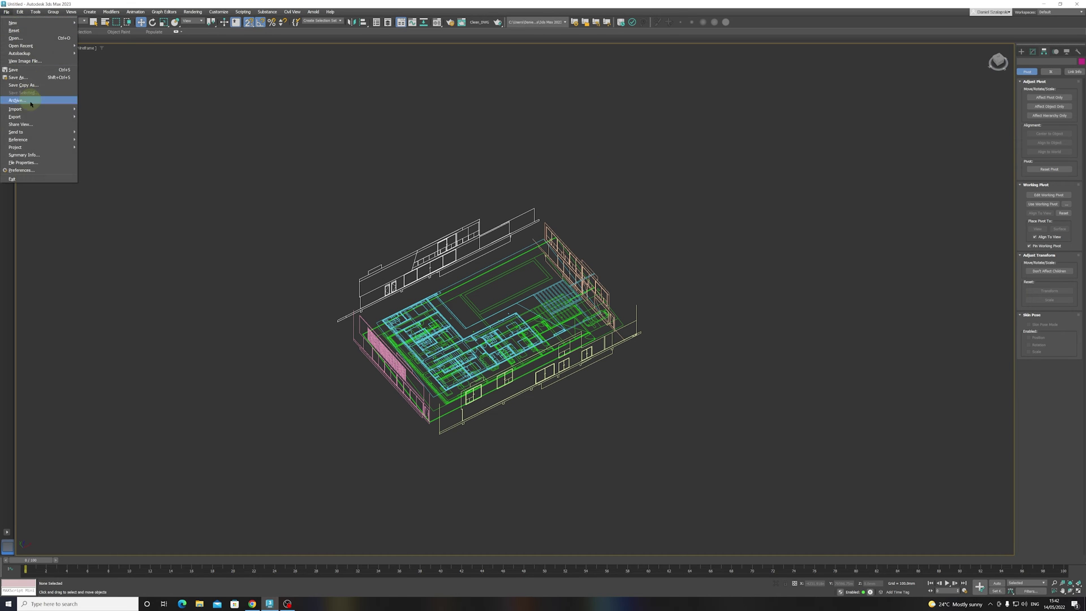
{"action": "left_click", "coordinate": [94, 116]}
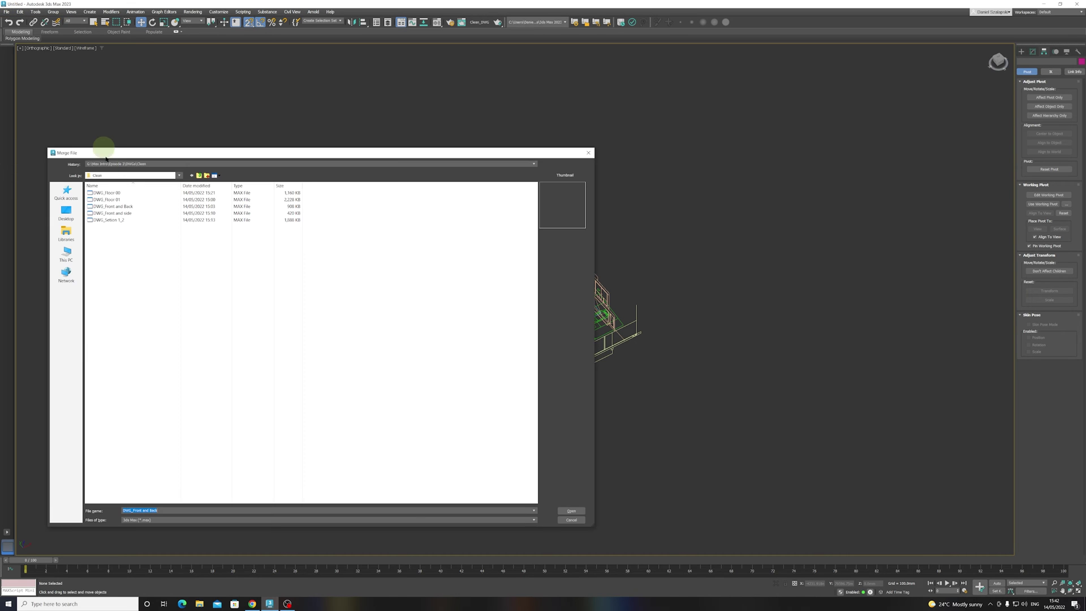
{"action": "left_click", "coordinate": [110, 220]}
{"action": "left_click", "coordinate": [571, 511]}
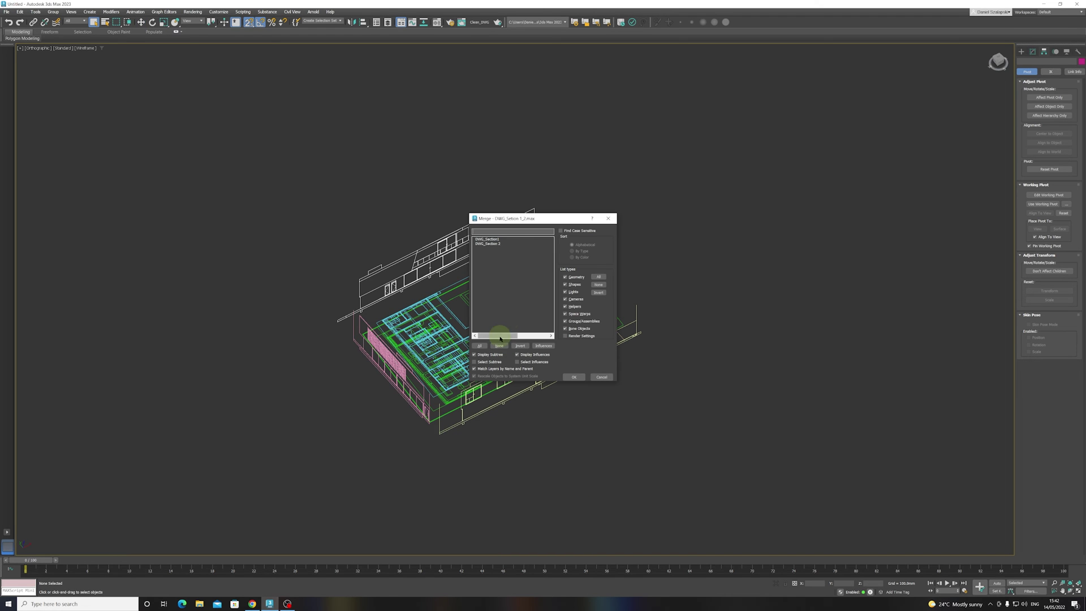
{"action": "left_click_drag", "start_coordinate": [498, 241], "coordinate": [502, 257]}
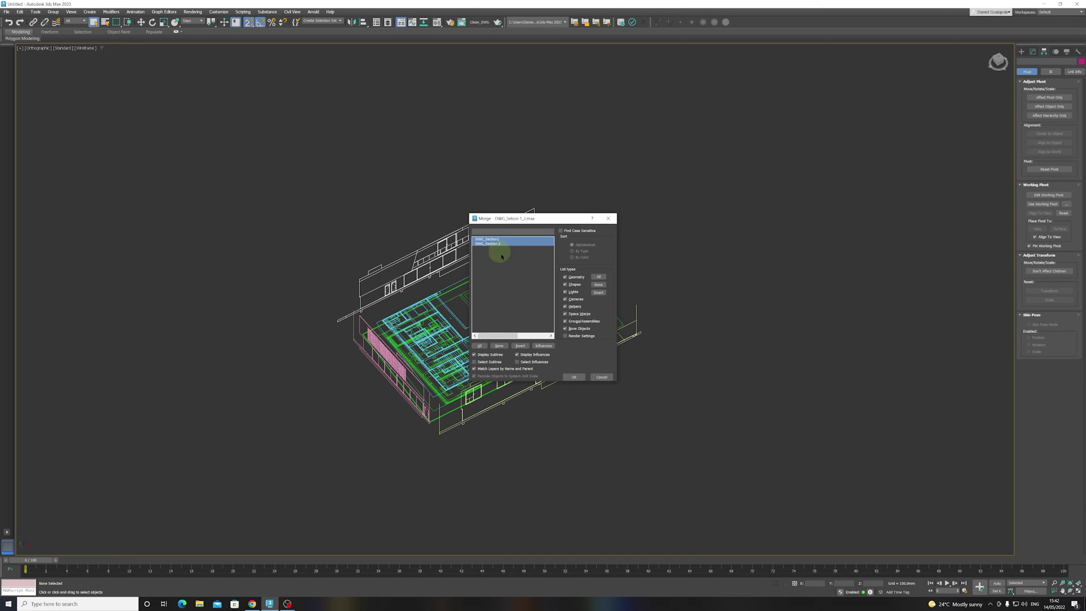
{"action": "left_click", "coordinate": [574, 377]}
{"action": "left_click", "coordinate": [784, 132]}
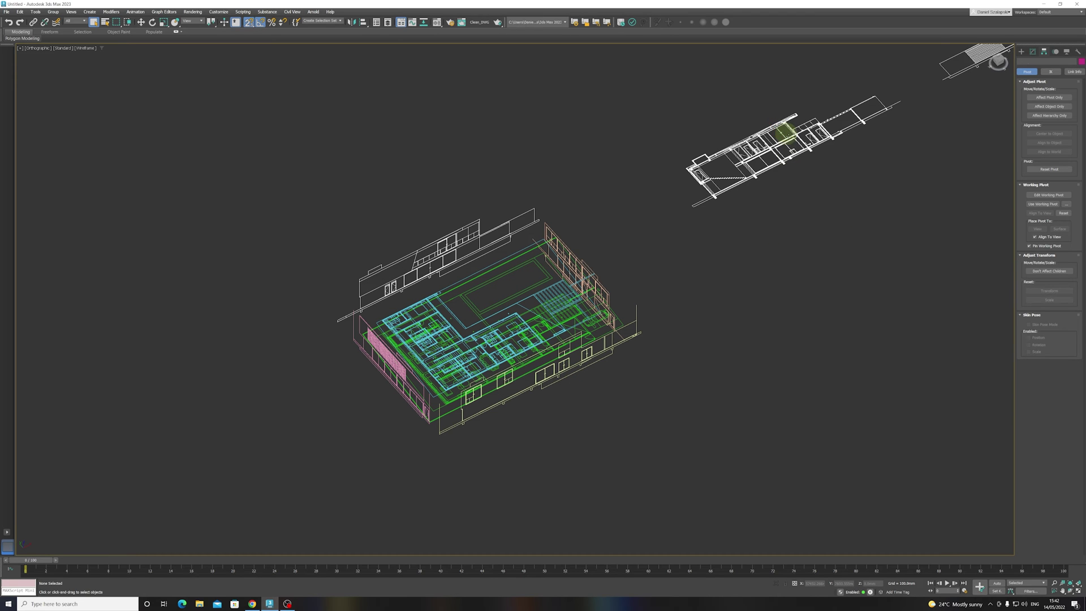
{"action": "left_click", "coordinate": [789, 136]}
In Top view, inspect and box-select both section drawings
{"action": "key", "text": "t"}
{"action": "scroll", "coordinate": [710, 402], "scroll_direction": "down", "scroll_amount": 10}
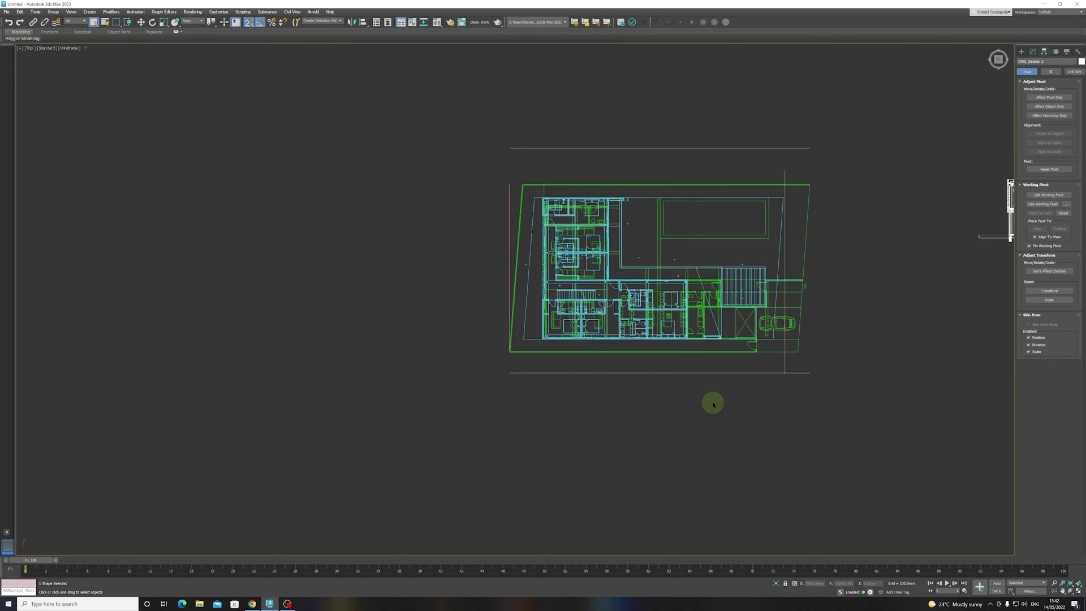
{"action": "scroll", "coordinate": [672, 354], "scroll_direction": "up", "scroll_amount": 5}
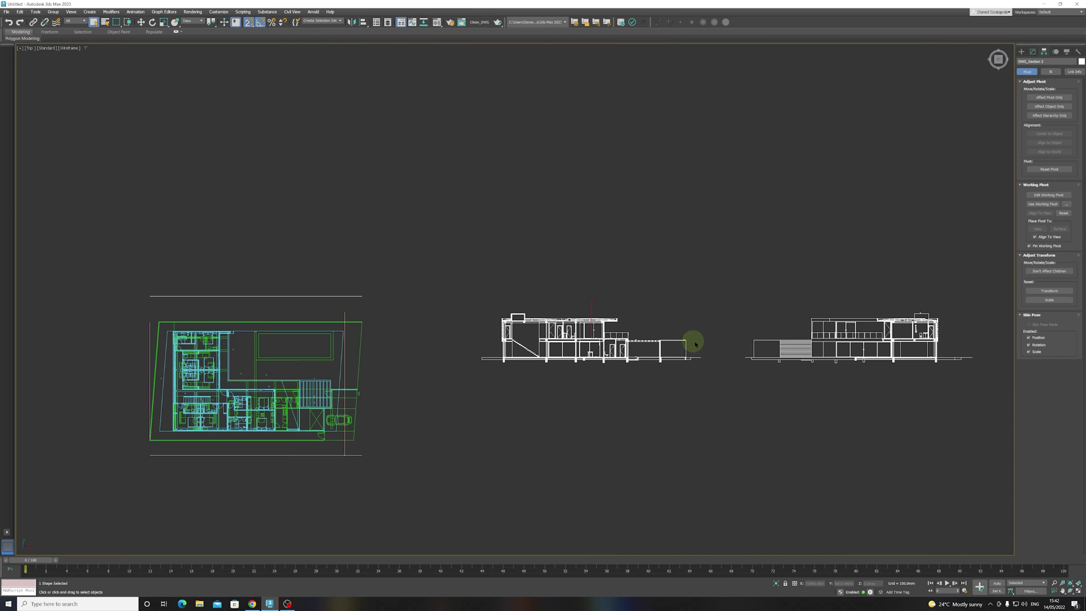
{"action": "left_click", "coordinate": [703, 373]}
{"action": "scroll", "coordinate": [890, 335], "scroll_direction": "up", "scroll_amount": 6}
{"action": "scroll", "coordinate": [889, 335], "scroll_direction": "up", "scroll_amount": 3}
{"action": "middle_click_drag", "start_coordinate": [897, 334], "coordinate": [836, 334]}
{"action": "scroll", "coordinate": [842, 334], "scroll_direction": "down", "scroll_amount": 1}
{"action": "scroll", "coordinate": [841, 335], "scroll_direction": "down", "scroll_amount": 5}
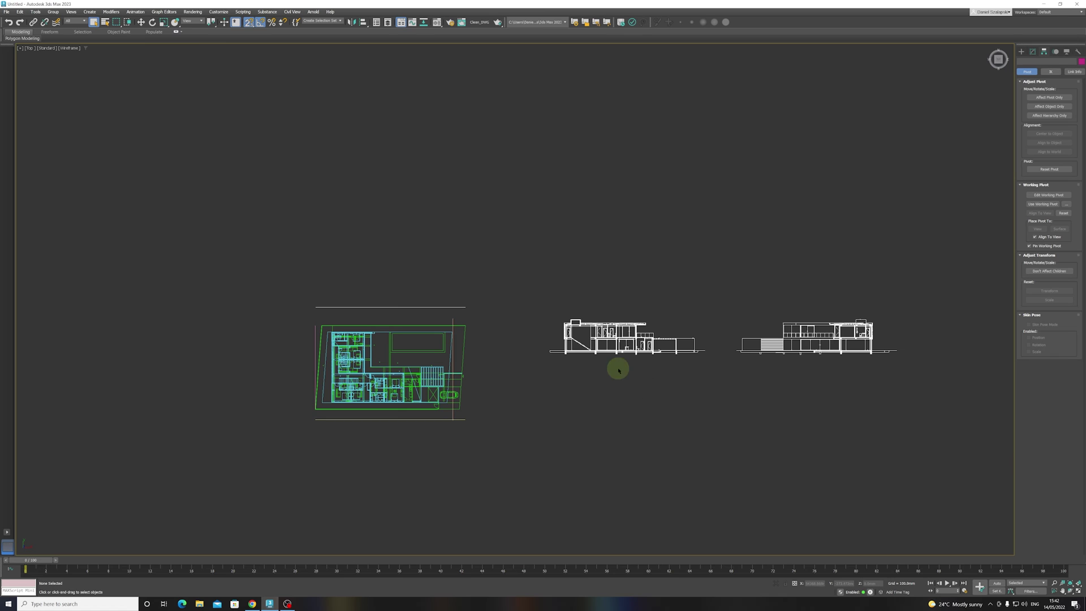
{"action": "left_click_drag", "start_coordinate": [922, 260], "coordinate": [594, 402]}
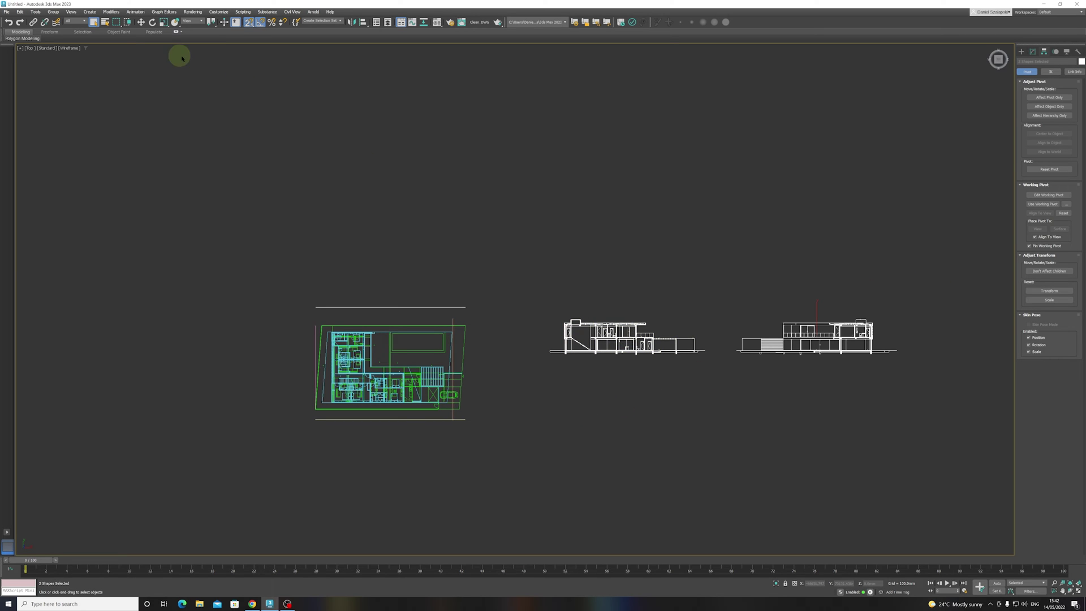
Rotate both sections 90° about X to stand upright, then orbit to check
{"action": "left_click", "coordinate": [152, 22]}
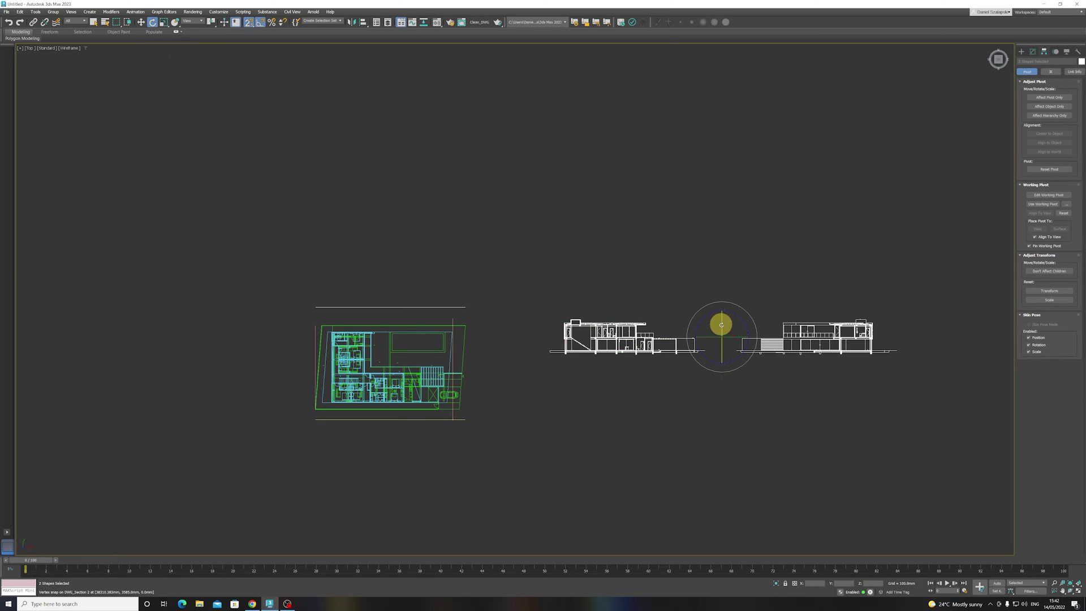
{"action": "left_click_drag", "start_coordinate": [721, 324], "coordinate": [721, 347]}
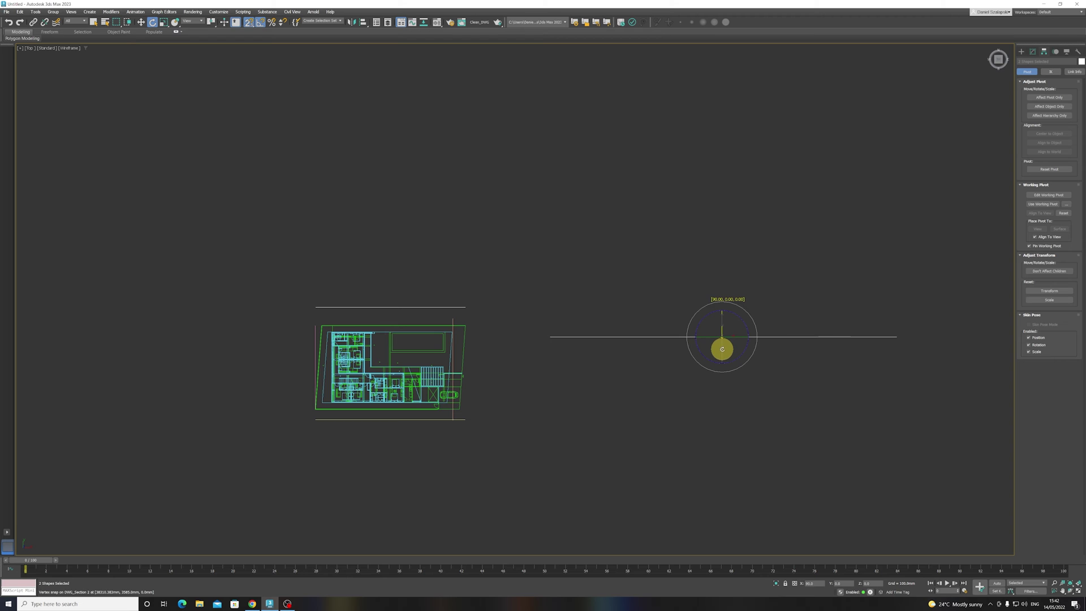
{"action": "left_click", "coordinate": [577, 433]}
{"action": "scroll", "coordinate": [555, 424], "scroll_direction": "down", "scroll_amount": 3}
{"action": "middle_click_drag", "start_coordinate": [631, 448], "coordinate": [630, 417], "text": "alt"}
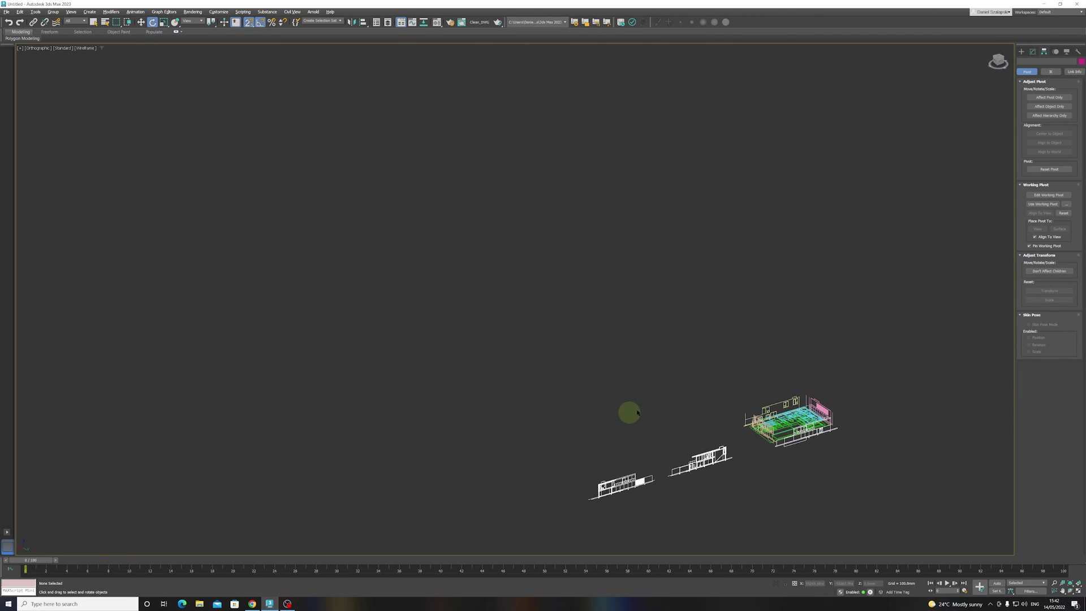
{"action": "middle_click_drag", "start_coordinate": [788, 456], "coordinate": [612, 338]}
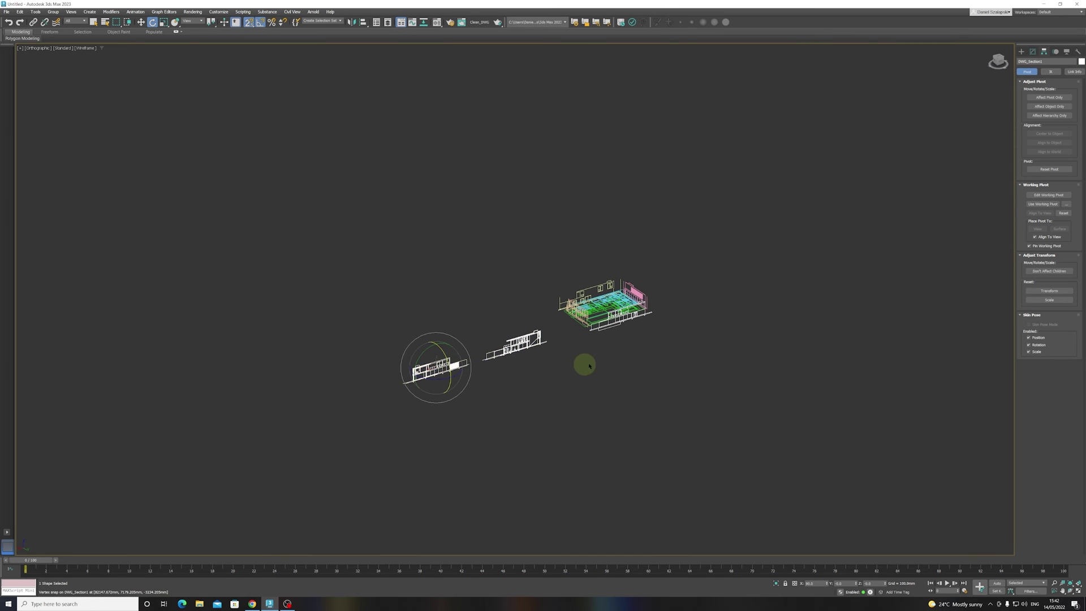
{"action": "scroll", "coordinate": [584, 364], "scroll_direction": "up", "scroll_amount": 5}
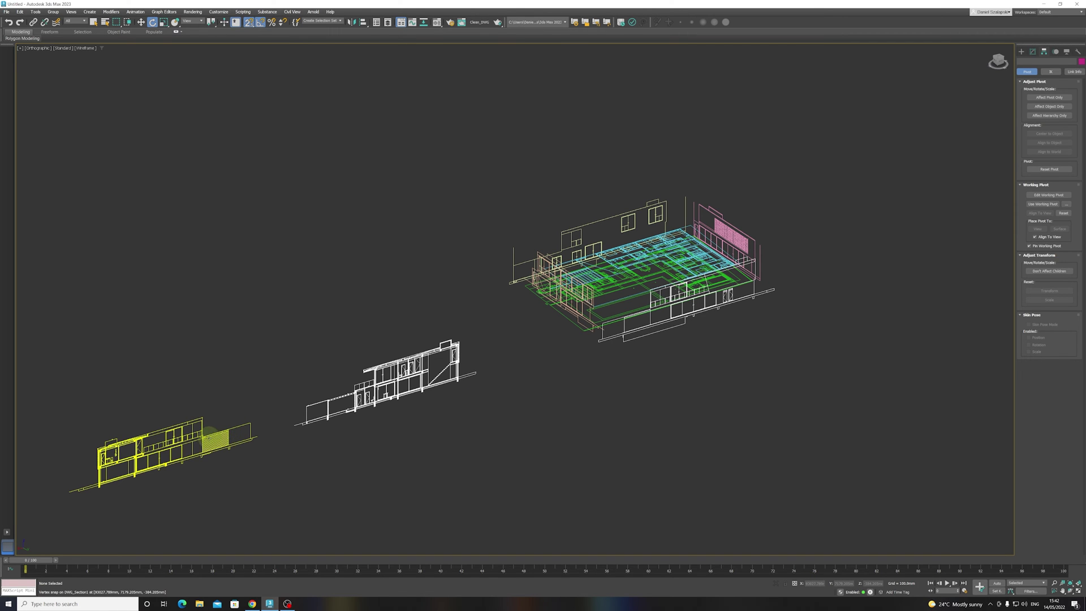
{"action": "left_click", "coordinate": [209, 441]}
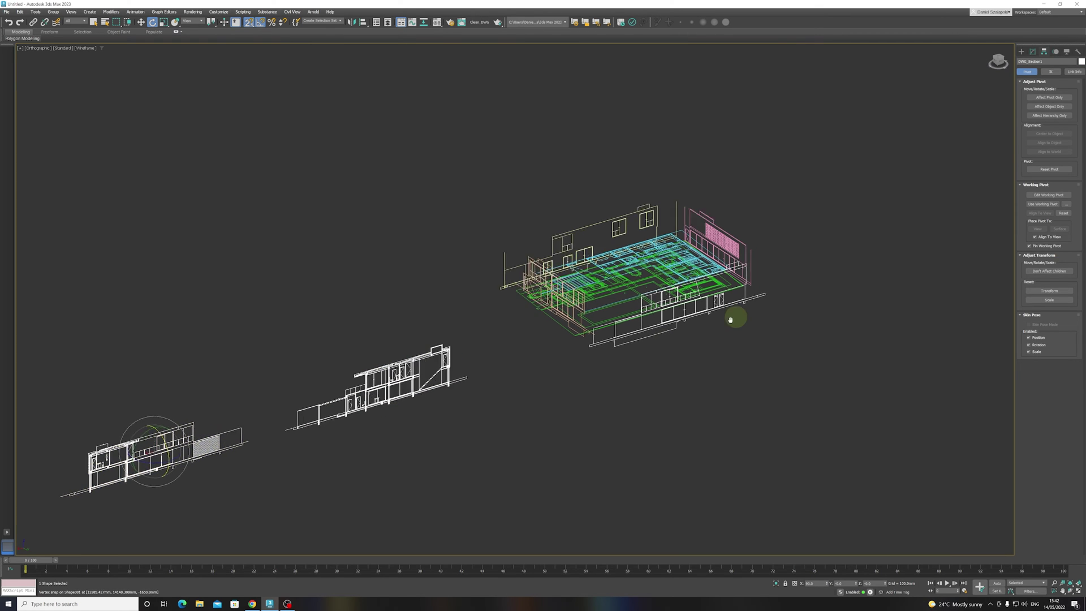
{"action": "middle_click_drag", "start_coordinate": [727, 315], "coordinate": [703, 334]}
{"action": "scroll", "coordinate": [686, 340], "scroll_direction": "up", "scroll_amount": 3}
{"action": "scroll", "coordinate": [702, 306], "scroll_direction": "up", "scroll_amount": 5}
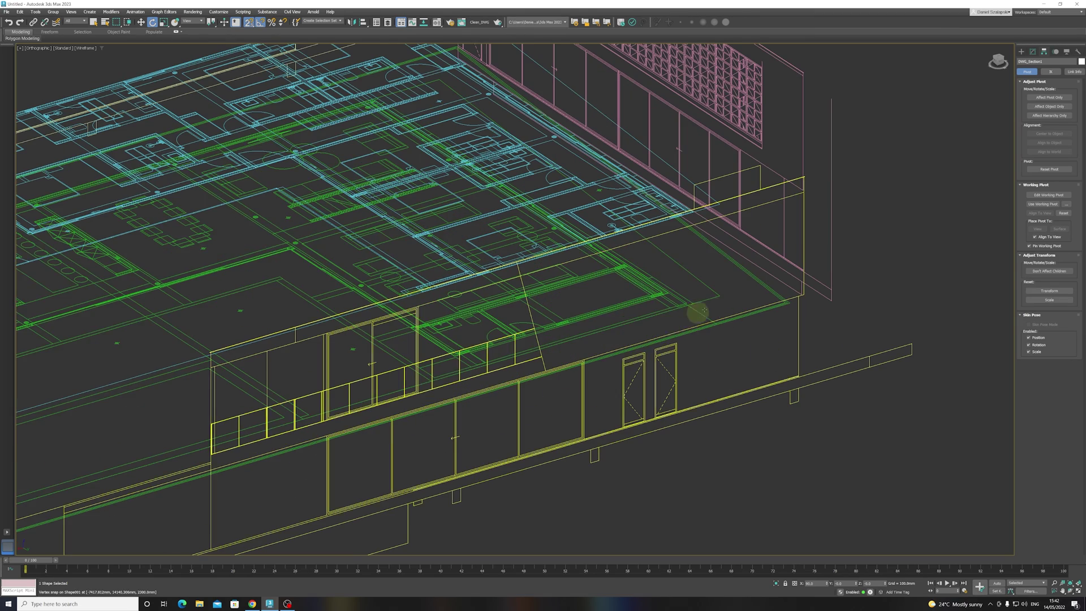